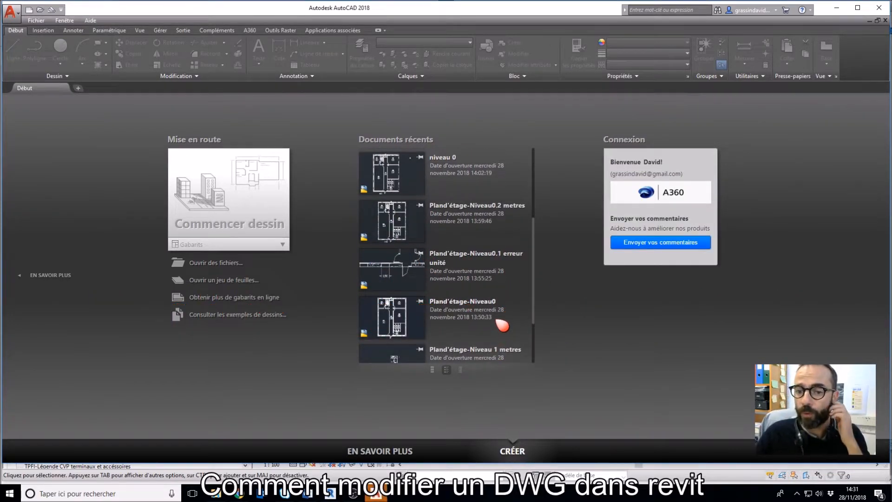
Open the recent drawing Pland'étage-Niveau0.1 erreur unité and display the whole floor plan
{"action": "left_click", "coordinate": [465, 271]}
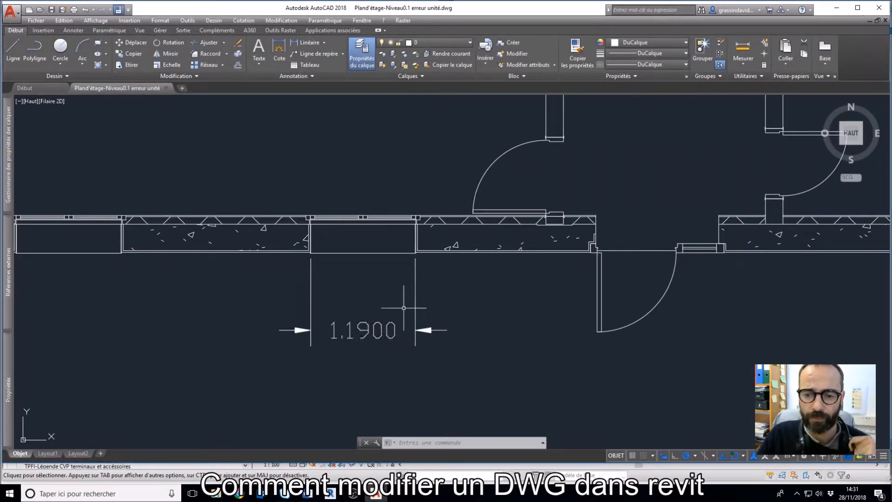
{"action": "scroll", "coordinate": [459, 271], "scroll_direction": "down", "scroll_amount": 8}
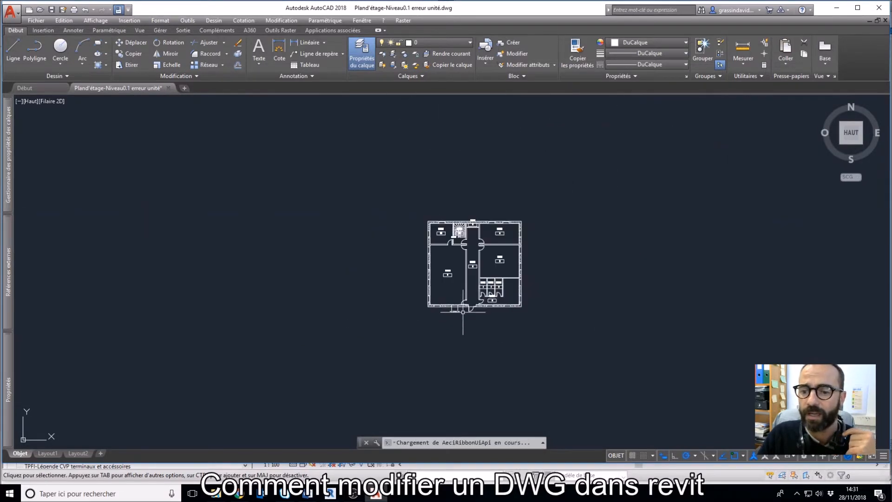
{"action": "middle_click_drag", "start_coordinate": [525, 287], "coordinate": [550, 330]}
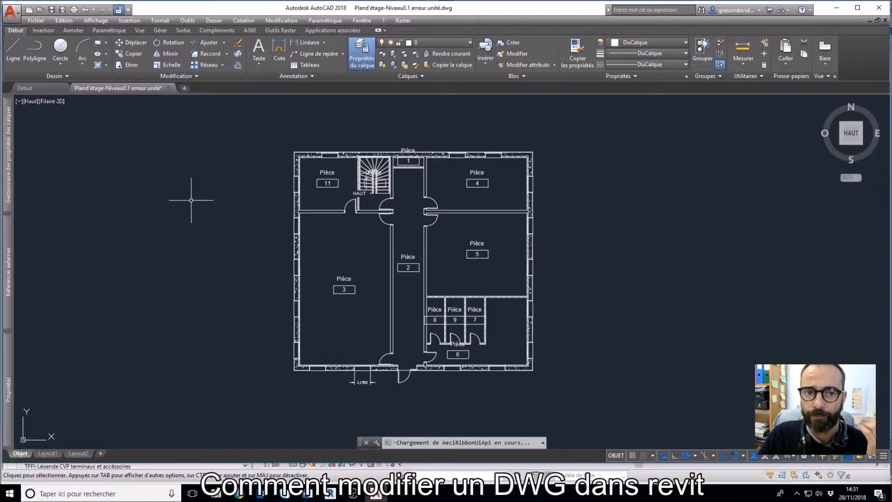
Set the insertion scale unit to Millimètres in the drawing units settings and accept
{"action": "left_click", "coordinate": [161, 21]}
{"action": "mouse_move", "coordinate": [187, 21]}
{"action": "mouse_move", "coordinate": [160, 20]}
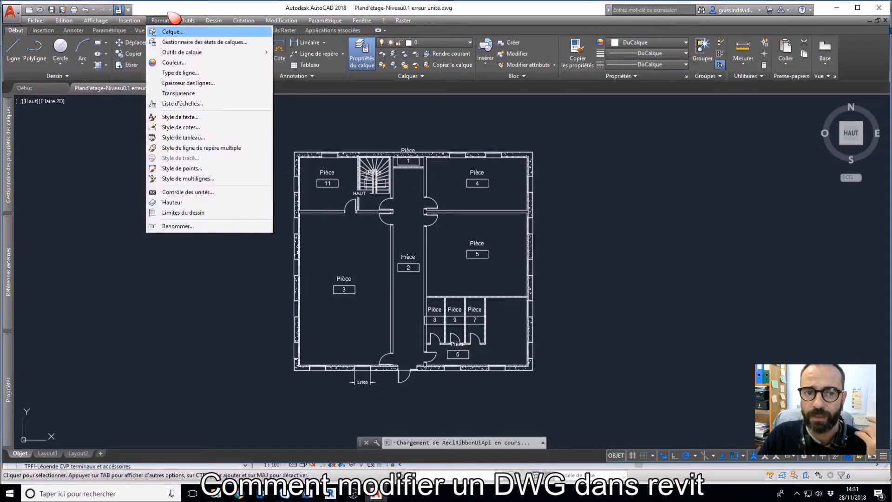
{"action": "left_click", "coordinate": [197, 191]}
{"action": "left_click", "coordinate": [472, 291]}
{"action": "left_click", "coordinate": [467, 316]}
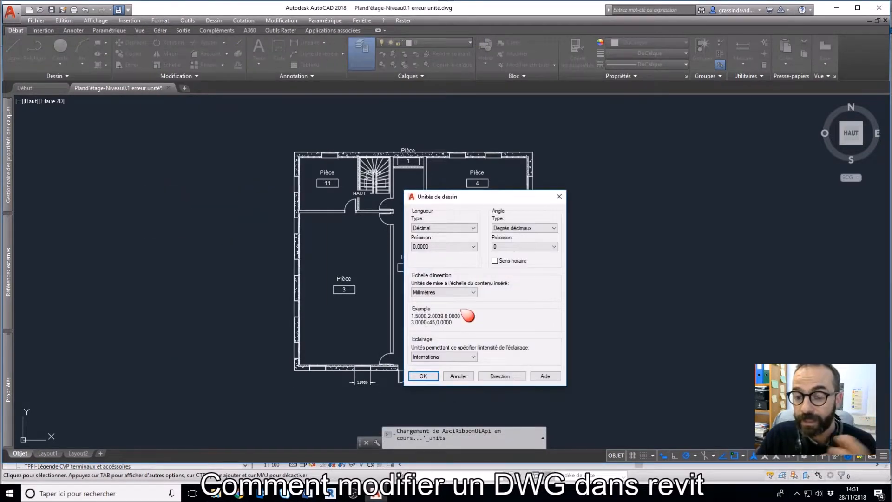
{"action": "left_click", "coordinate": [422, 375]}
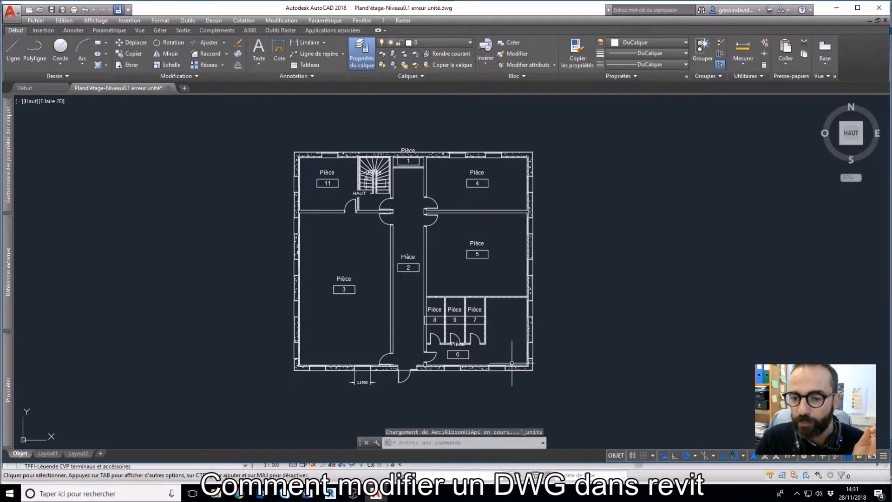
{"action": "scroll", "coordinate": [594, 301], "scroll_direction": "down", "scroll_amount": 2}
{"action": "left_click", "coordinate": [597, 307]}
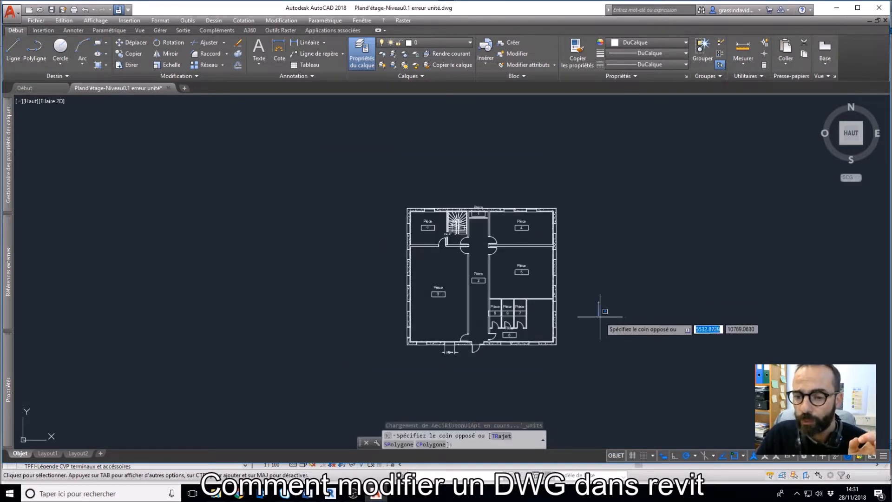
{"action": "left_click", "coordinate": [599, 310]}
{"action": "left_click", "coordinate": [185, 89]}
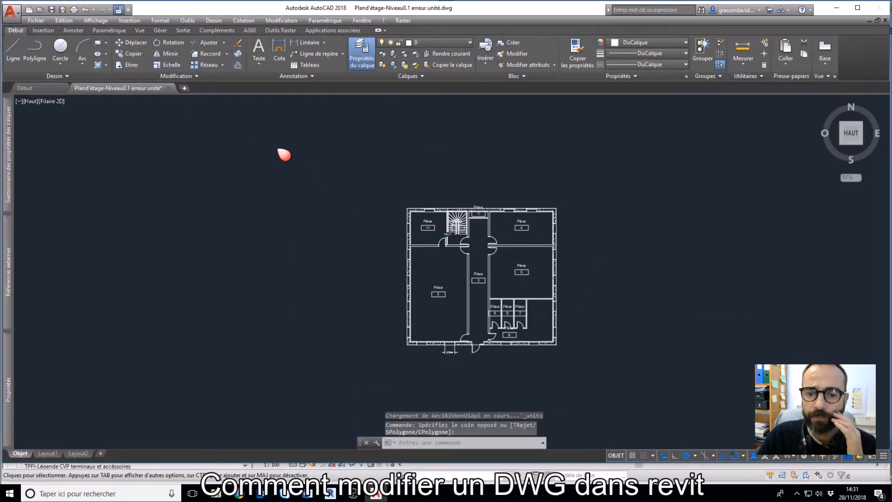
{"action": "left_click", "coordinate": [226, 89]}
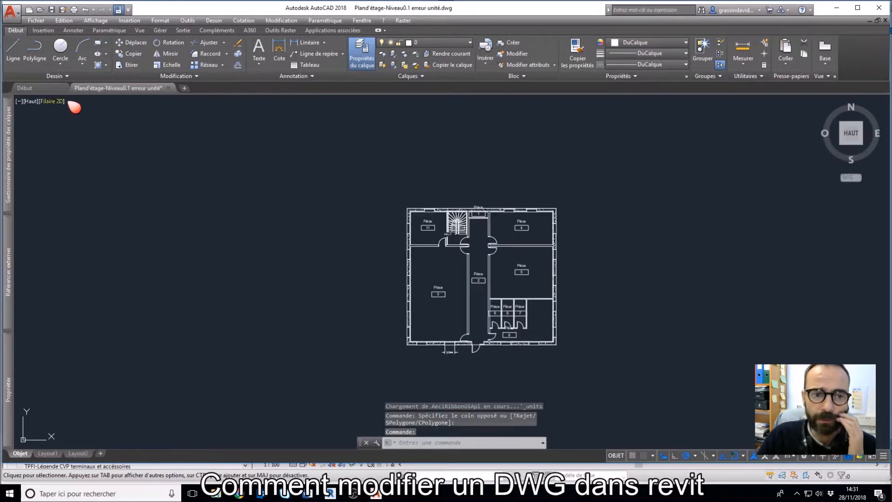
Open the recent drawing Pland'étage-Niveau0.3 objet perdu metres from the start page
{"action": "left_click", "coordinate": [46, 88]}
{"action": "scroll", "coordinate": [424, 289], "scroll_direction": "down", "scroll_amount": 3}
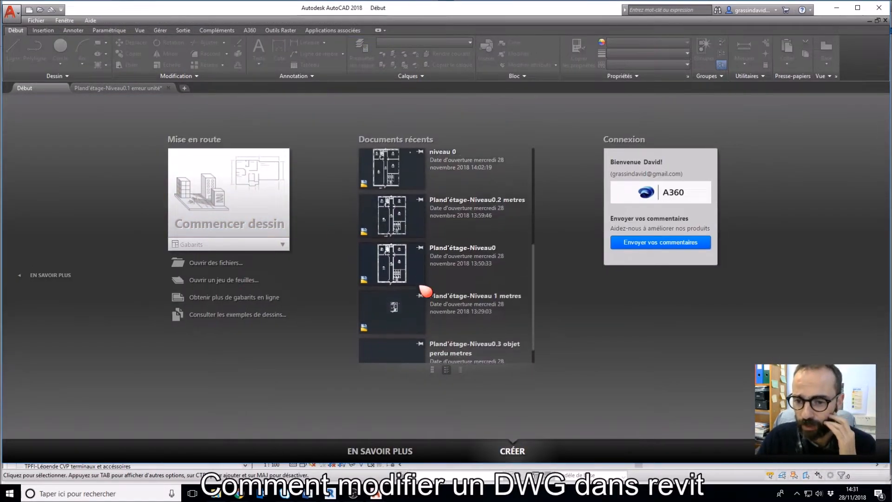
{"action": "left_click", "coordinate": [455, 338]}
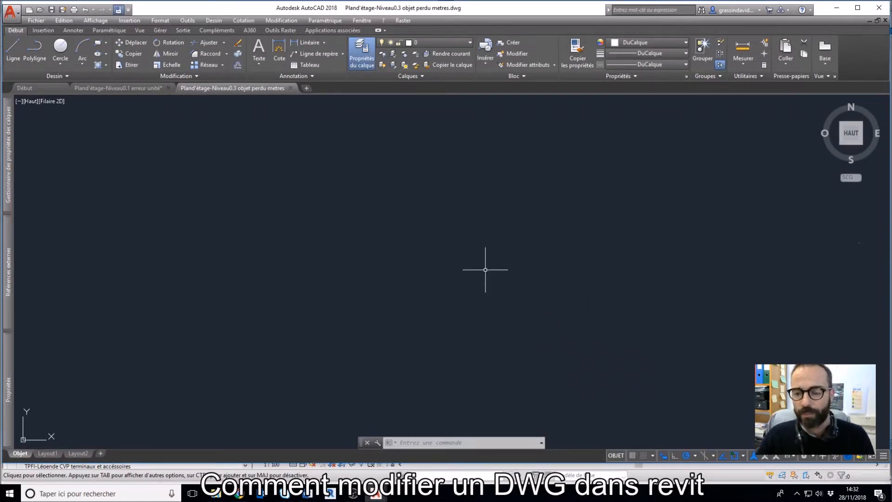
Search the seemingly empty model space for the floor plan geometry
{"action": "middle_click_drag", "start_coordinate": [818, 278], "coordinate": [449, 249]}
{"action": "middle_click_drag", "start_coordinate": [393, 198], "coordinate": [644, 299]}
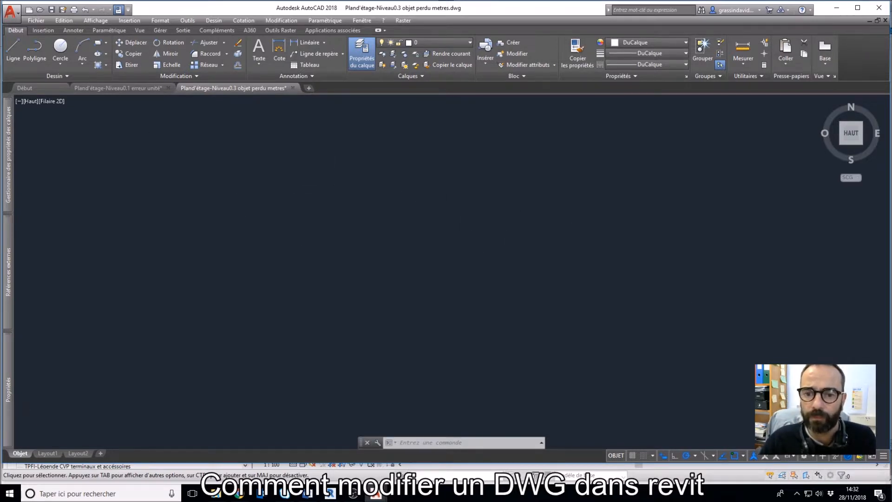
{"action": "scroll", "coordinate": [362, 163], "scroll_direction": "down", "scroll_amount": 3}
{"action": "middle_click_drag", "start_coordinate": [281, 149], "coordinate": [422, 256]}
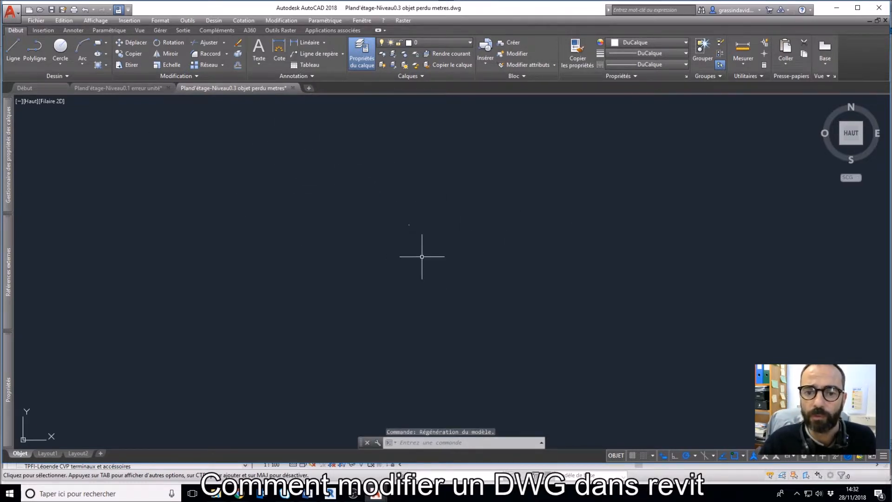
{"action": "middle_click_drag", "start_coordinate": [428, 354], "coordinate": [428, 197]}
{"action": "middle_click_drag", "start_coordinate": [398, 336], "coordinate": [379, 210]}
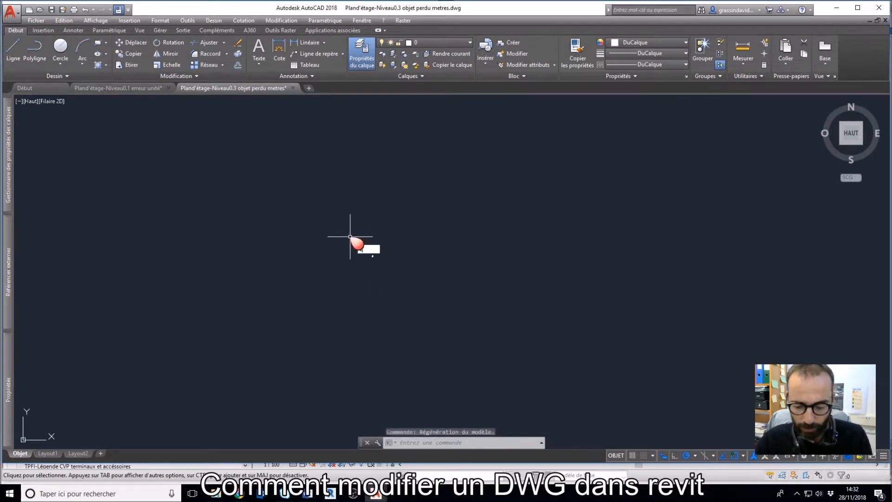
Use Zoom Object on the tiny speck in model space and bring the full floor plan into view
{"action": "type", "text": "z"}
{"action": "key", "text": "Return"}
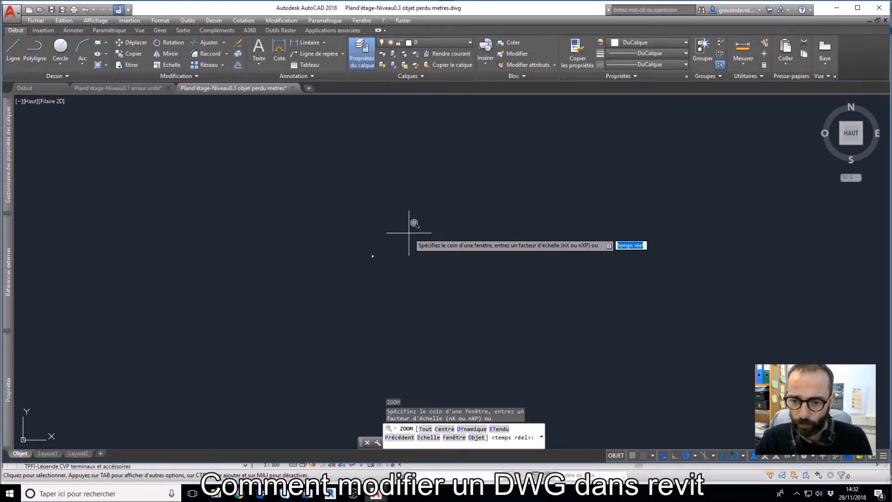
{"action": "type", "text": "o"}
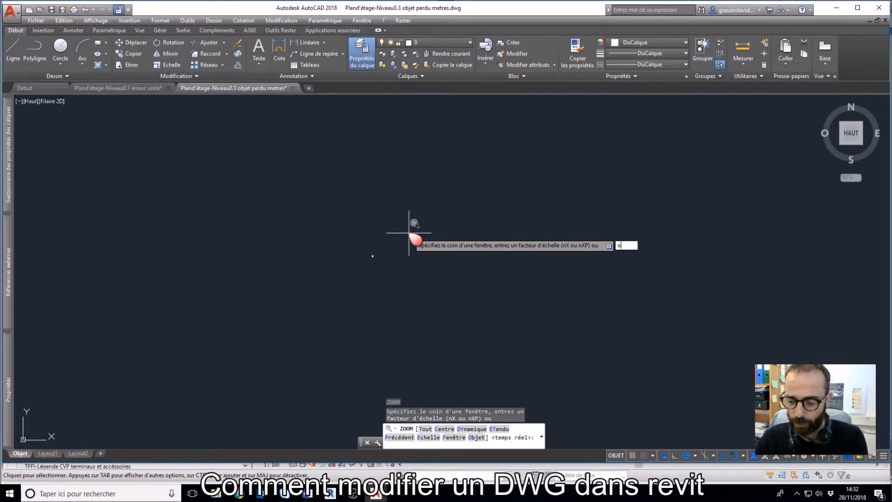
{"action": "key", "text": "Return"}
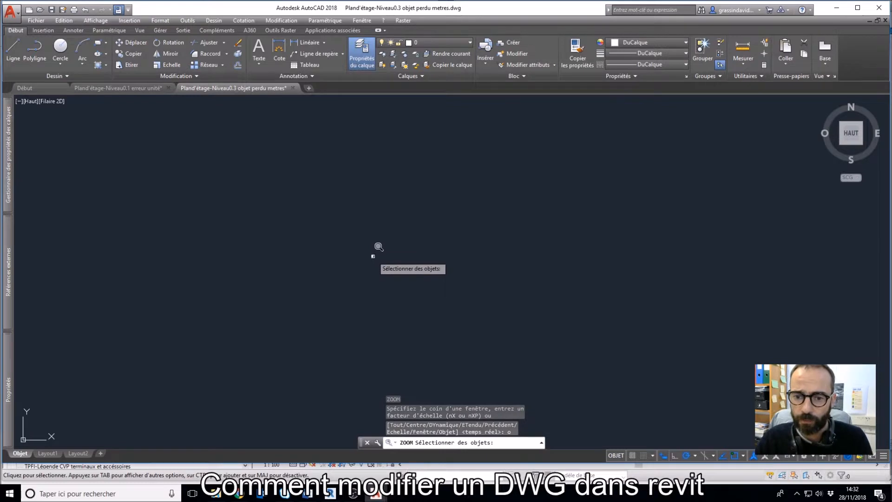
{"action": "left_click", "coordinate": [373, 256]}
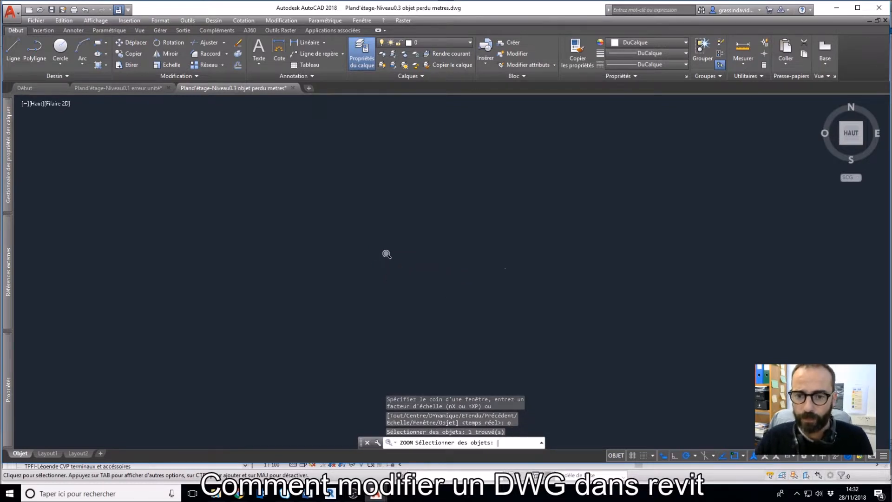
{"action": "key", "text": "Return"}
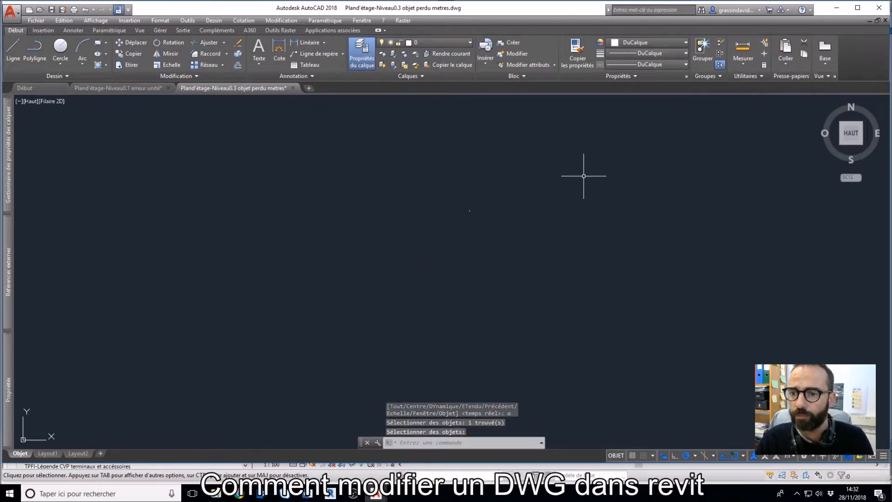
{"action": "scroll", "coordinate": [416, 274], "scroll_direction": "up", "scroll_amount": 6}
{"action": "middle_click_drag", "start_coordinate": [416, 285], "coordinate": [556, 266]}
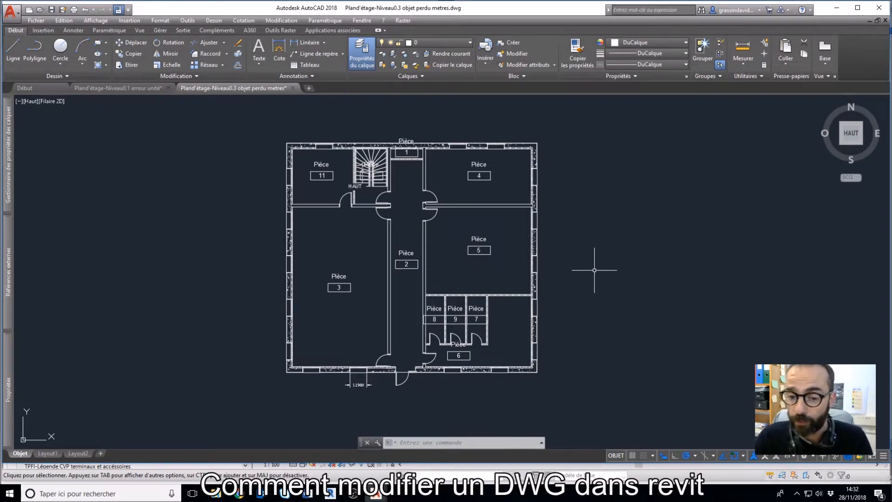
Examine the window dimension on the lower wall and check the drawing's insertion scale unit, leaving the settings as they are
{"action": "scroll", "coordinate": [415, 388], "scroll_direction": "up", "scroll_amount": 5}
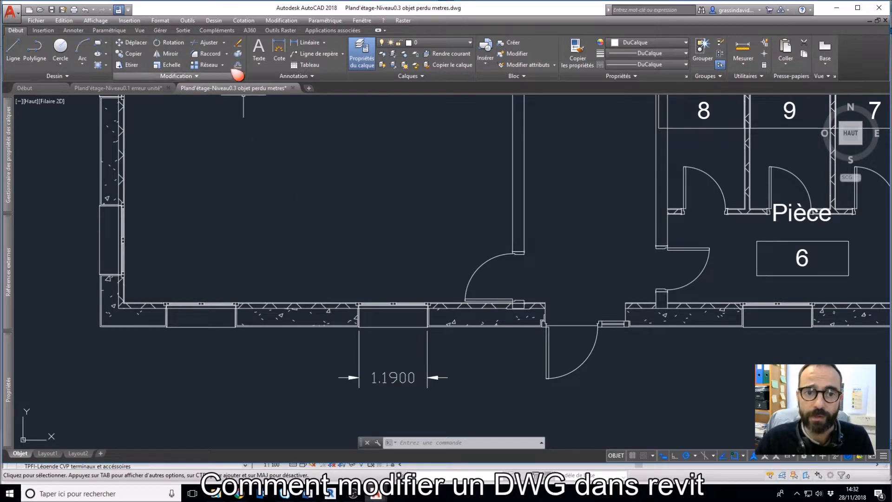
{"action": "left_click", "coordinate": [160, 20]}
{"action": "left_click", "coordinate": [210, 194]}
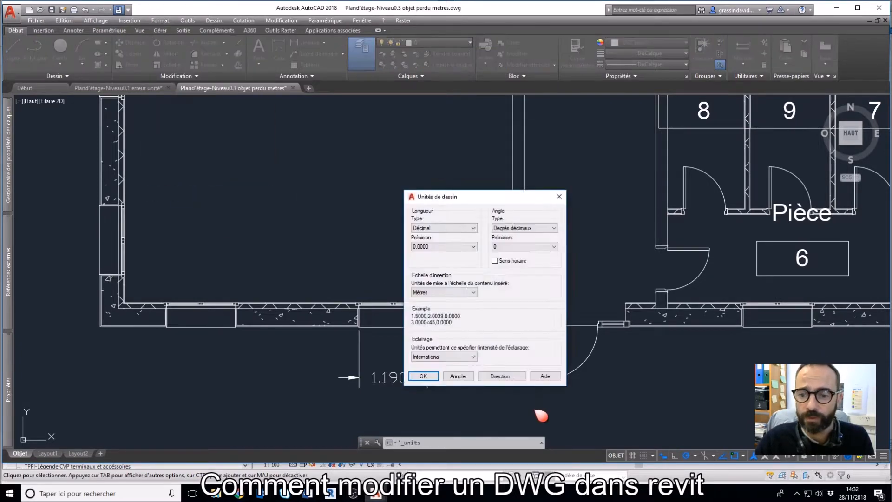
{"action": "left_click", "coordinate": [460, 378]}
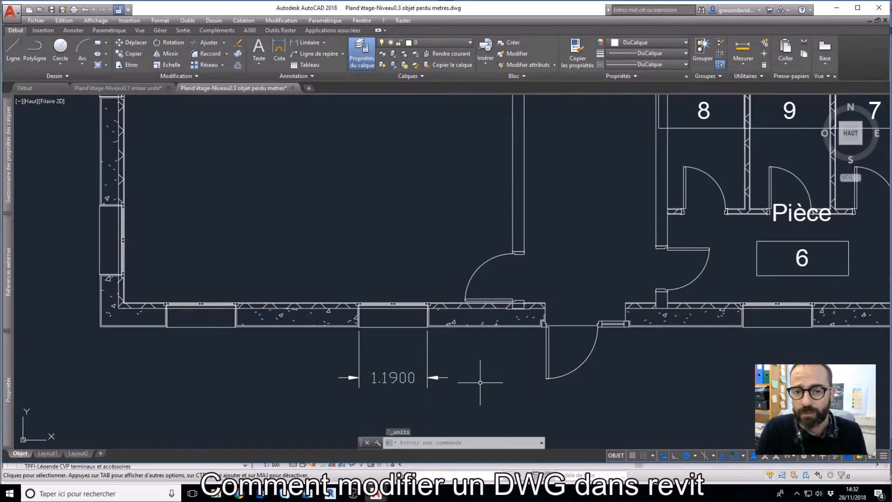
Find and delete the stray square with the letter G lying far from the floor plan
{"action": "scroll", "coordinate": [490, 377], "scroll_direction": "down", "scroll_amount": 3}
{"action": "mouse_move", "coordinate": [517, 394]}
{"action": "middle_mouse_down"}
{"action": "mouse_move", "coordinate": [448, 384]}
{"action": "mouse_move", "coordinate": [470, 373]}
{"action": "middle_mouse_up"}
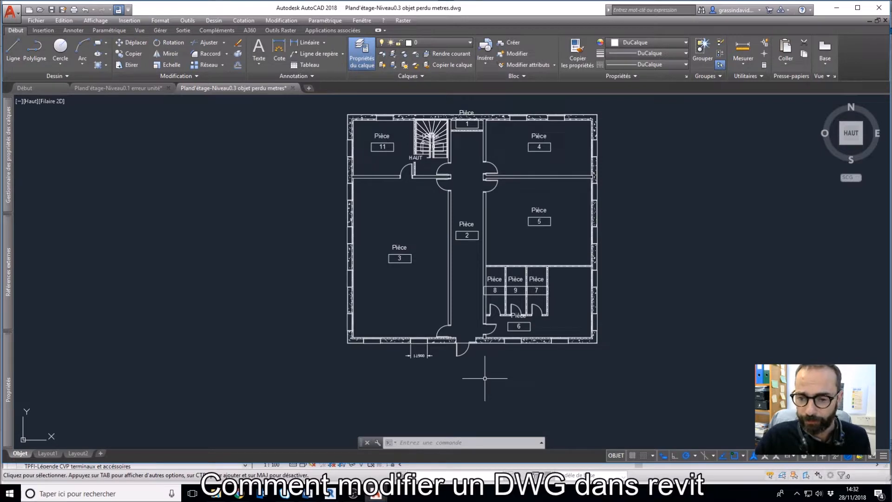
{"action": "middle_click", "coordinate": [485, 379]}
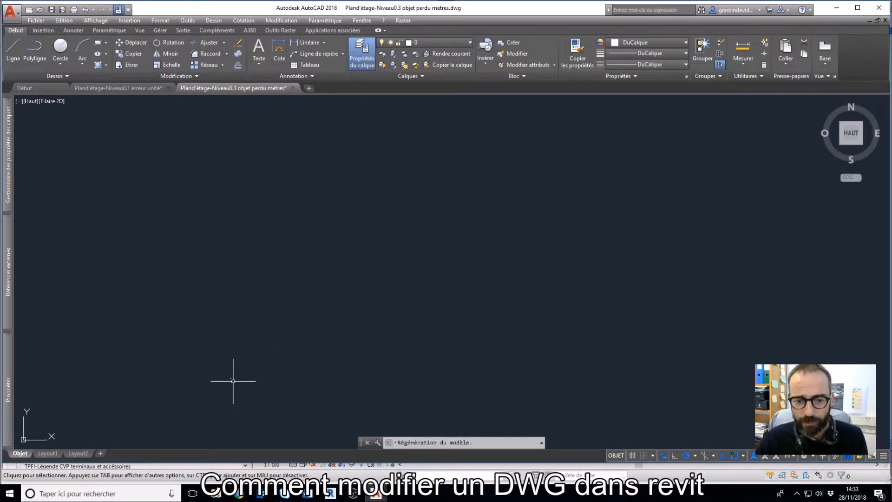
{"action": "scroll", "coordinate": [210, 361], "scroll_direction": "down", "scroll_amount": 3}
{"action": "scroll", "coordinate": [171, 373], "scroll_direction": "up", "scroll_amount": 5}
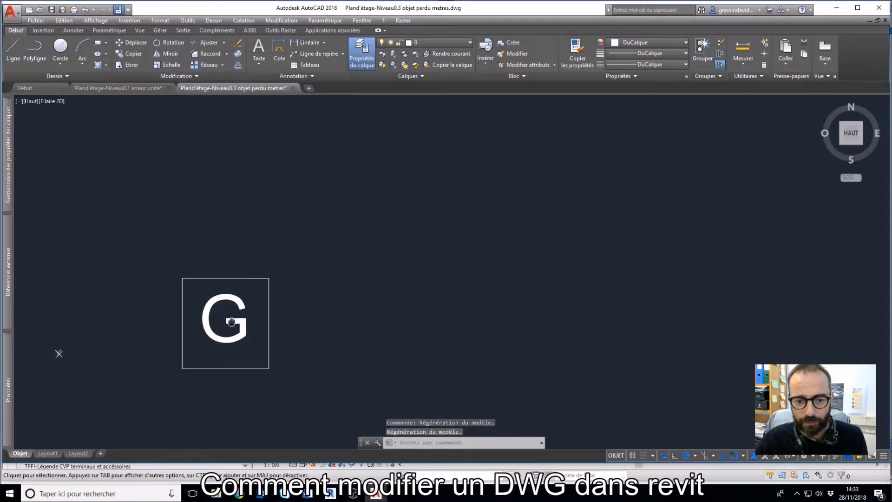
{"action": "left_click", "coordinate": [200, 358]}
{"action": "left_click", "coordinate": [347, 218]}
{"action": "left_click", "coordinate": [143, 383]}
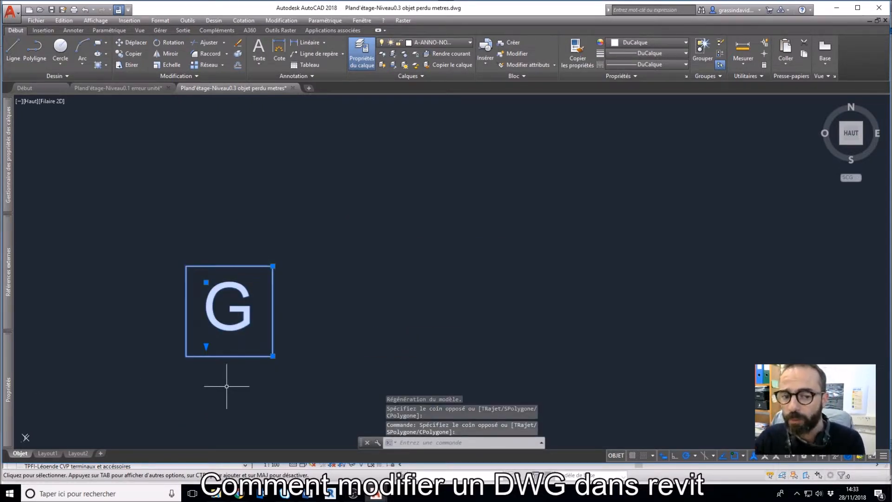
{"action": "key", "text": "Delete"}
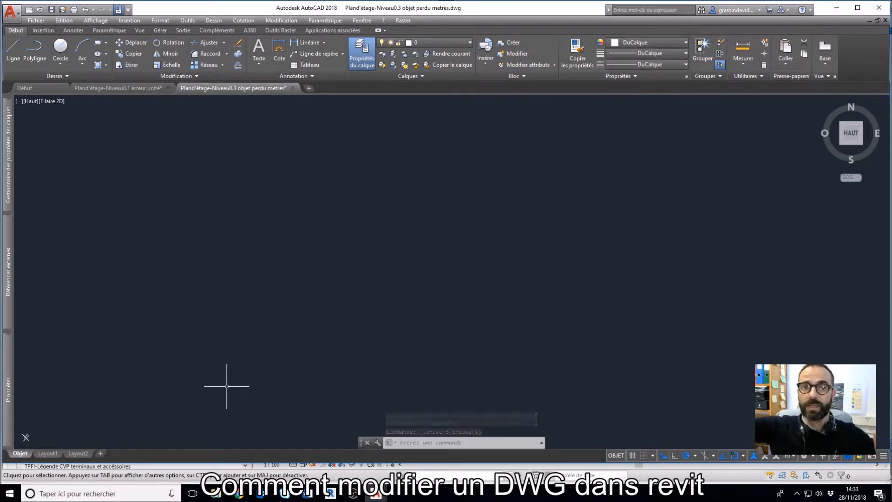
{"action": "middle_click", "coordinate": [237, 364]}
{"action": "middle_click", "coordinate": [238, 364]}
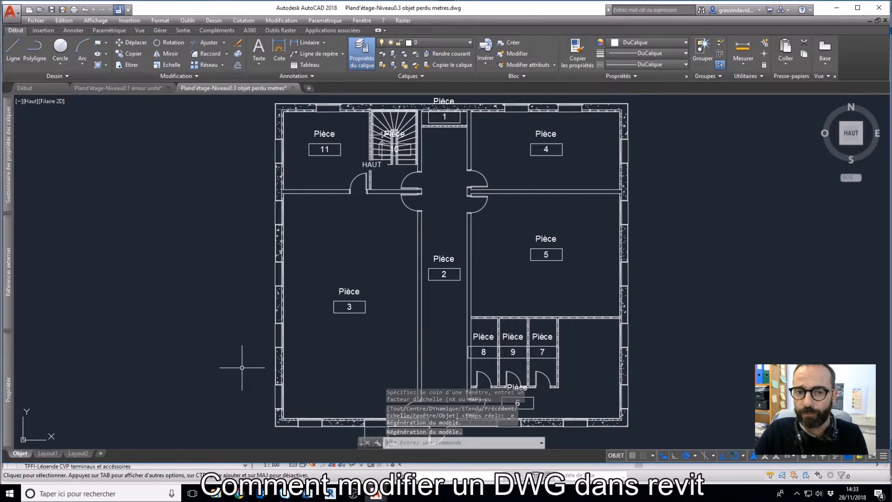
Close the Pland'étage-Niveau0.3 objet perdu metres drawing and save Pland'étage-Niveau0.1 erreur unité
{"action": "left_click", "coordinate": [293, 88]}
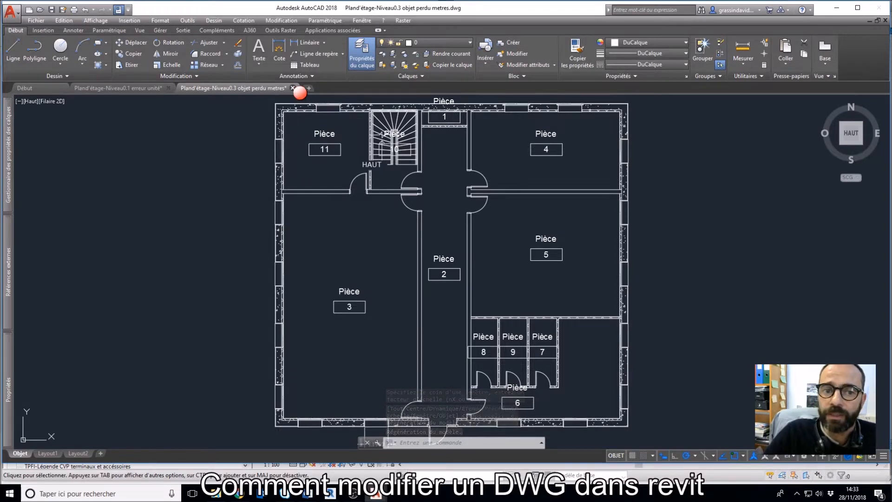
{"action": "left_click", "coordinate": [462, 259]}
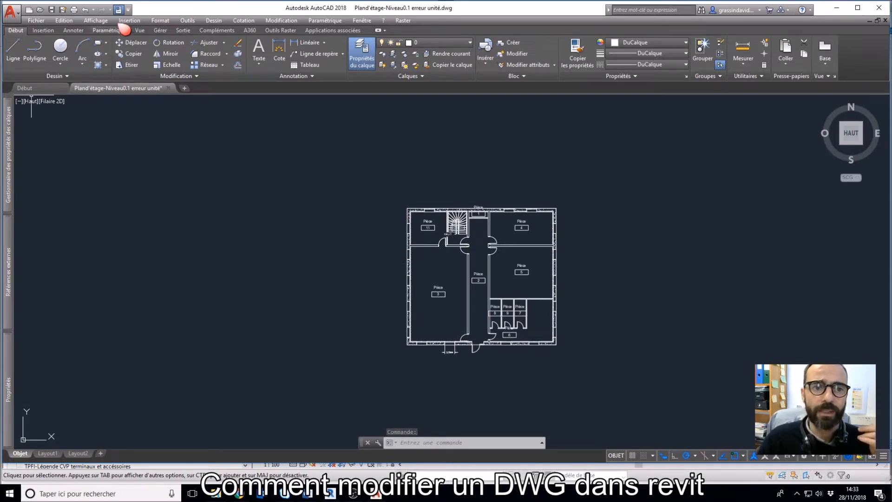
{"action": "left_click", "coordinate": [52, 10]}
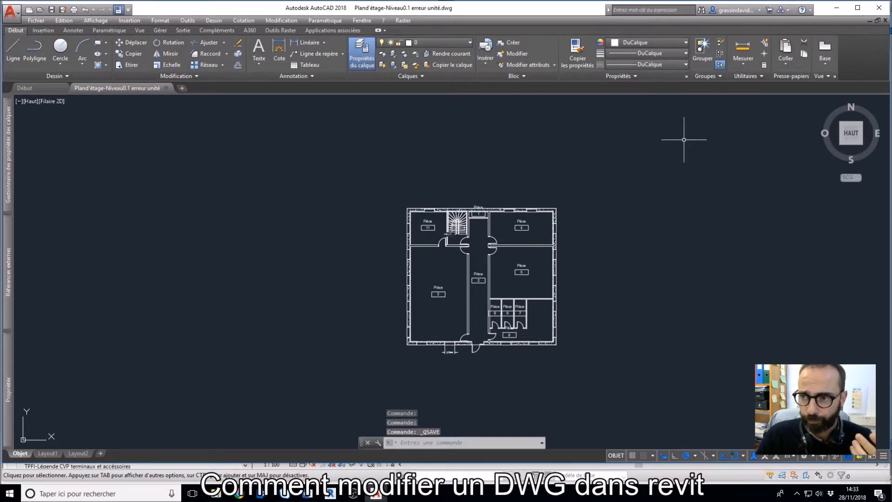
Switch to Revit and open the Niveau 0 ARC floor plan view to show the inserted DWG plan
{"action": "left_click", "coordinate": [846, 8]}
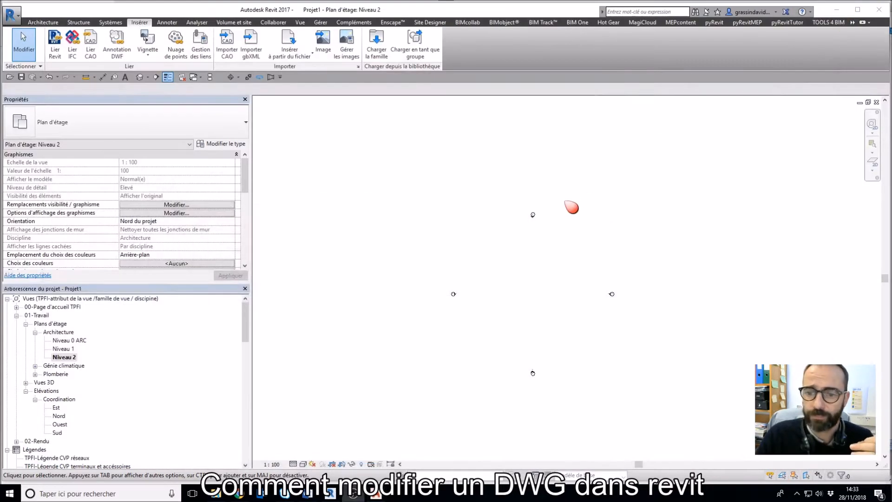
{"action": "double_click", "coordinate": [69, 340]}
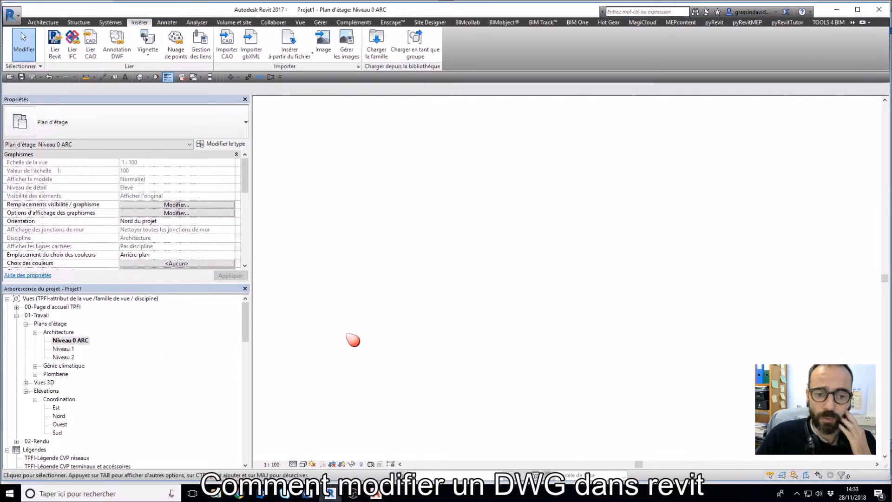
{"action": "scroll", "coordinate": [551, 319], "scroll_direction": "up", "scroll_amount": 4}
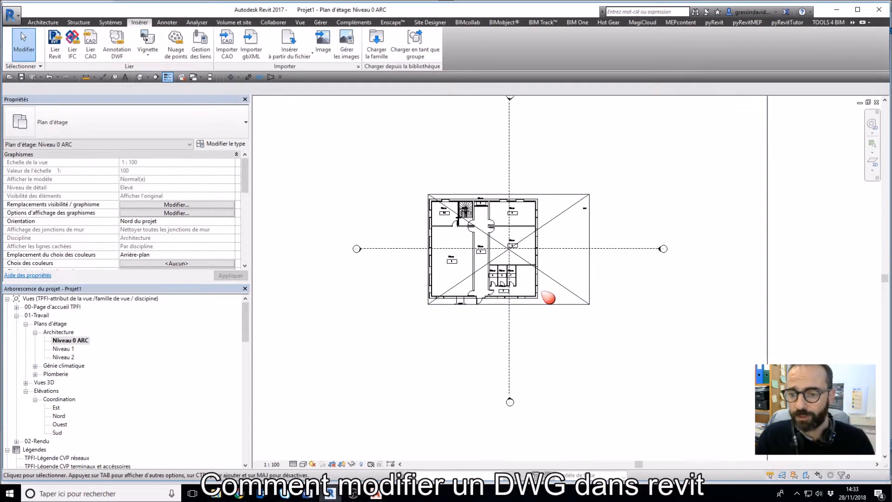
Delete the inserted DWG plans from the Niveau 0 ARC and Niveau 1 floor plan views
{"action": "left_click", "coordinate": [548, 297]}
{"action": "key", "text": "Delete"}
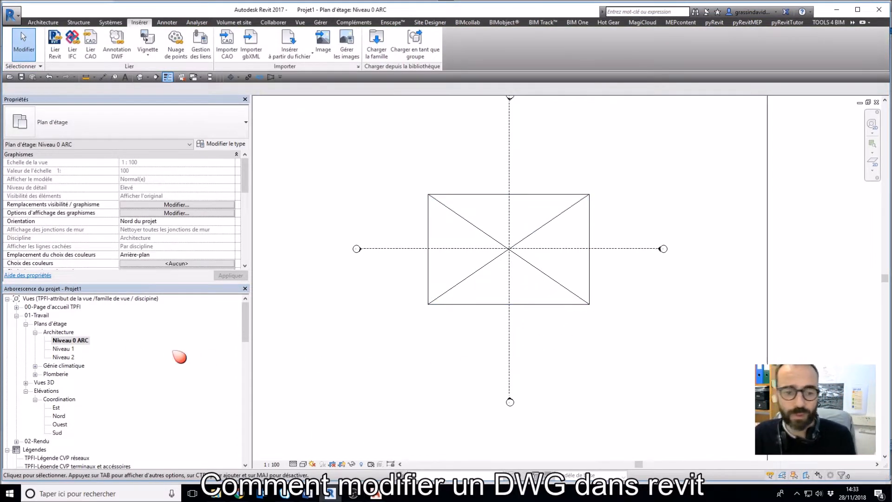
{"action": "double_click", "coordinate": [64, 349]}
{"action": "left_click", "coordinate": [599, 358]}
{"action": "key", "text": "Delete"}
Link Pland'étage-Niveau0.1 erreur unité.dwg into the Niveau 0 ARC view with manual centre positioning and automatic unit detection
{"action": "double_click", "coordinate": [70, 340]}
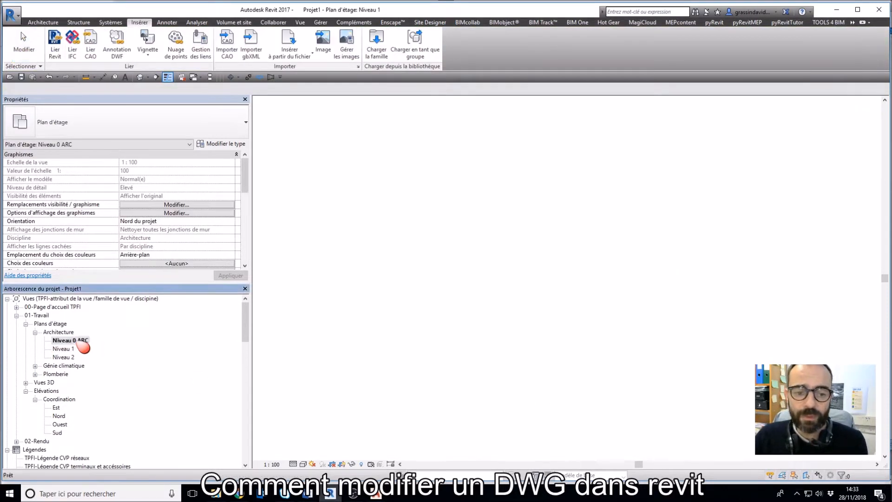
{"action": "left_click", "coordinate": [55, 45]}
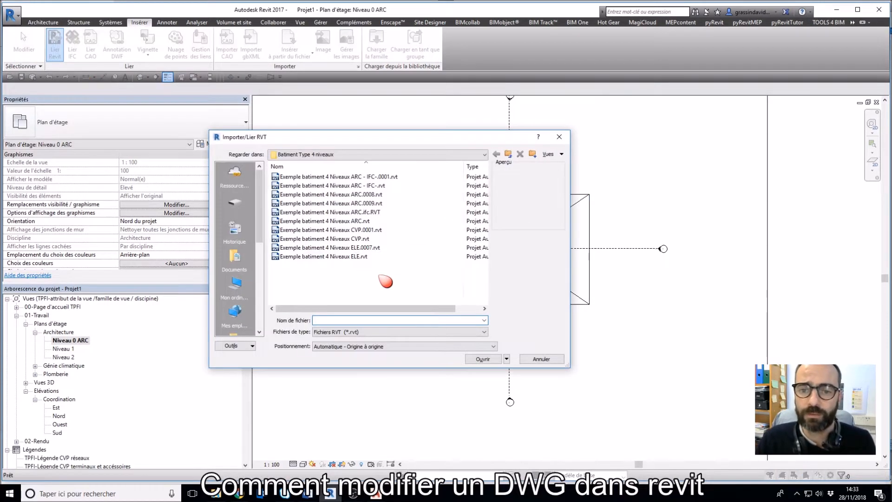
{"action": "left_click", "coordinate": [536, 359]}
{"action": "left_click", "coordinate": [90, 45]}
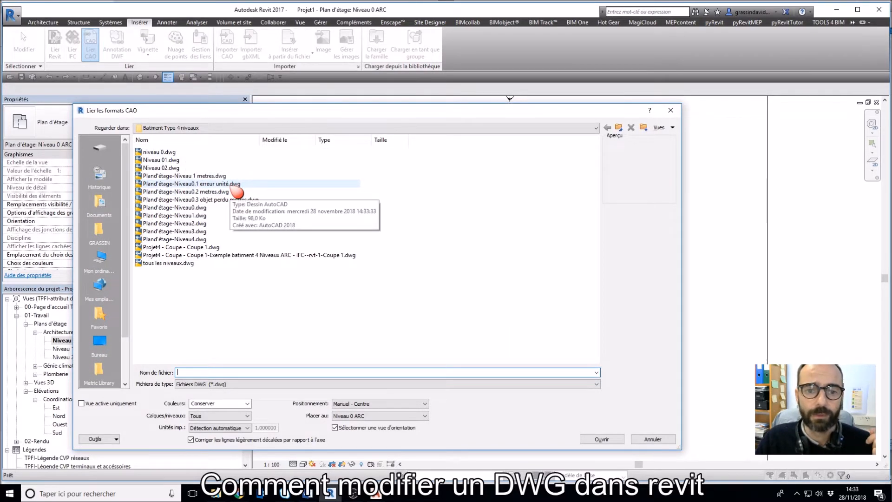
{"action": "double_click", "coordinate": [237, 185]}
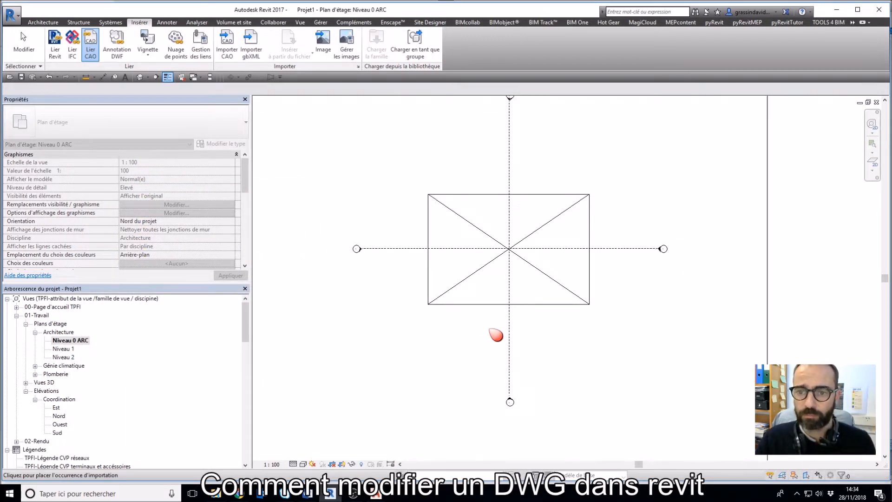
{"action": "scroll", "coordinate": [496, 334], "scroll_direction": "down", "scroll_amount": 5}
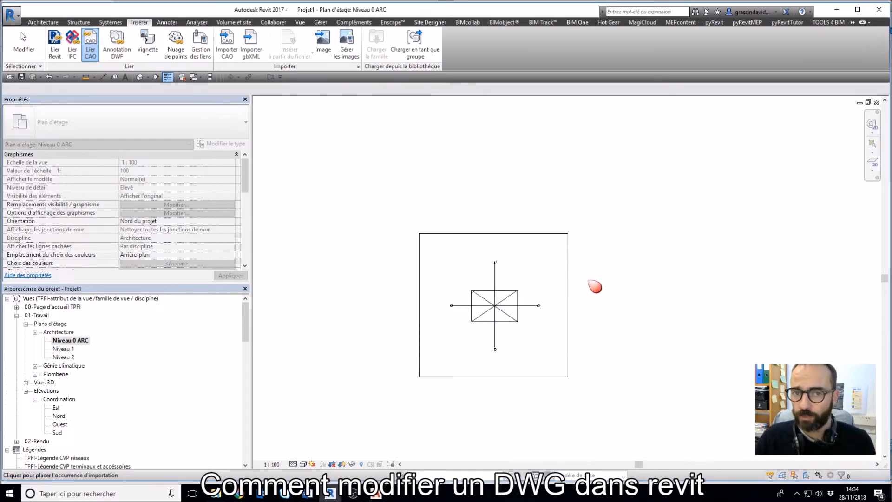
{"action": "scroll", "coordinate": [588, 280], "scroll_direction": "up", "scroll_amount": 5}
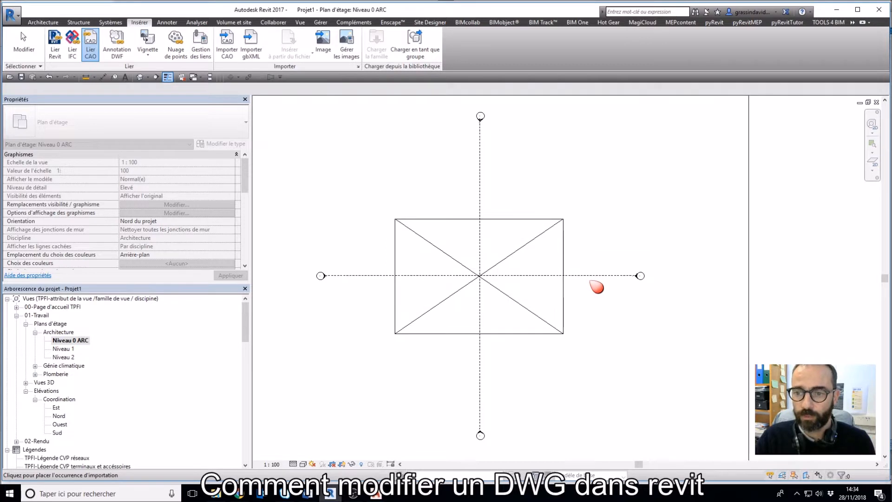
{"action": "middle_click_drag", "start_coordinate": [636, 311], "coordinate": [721, 277]}
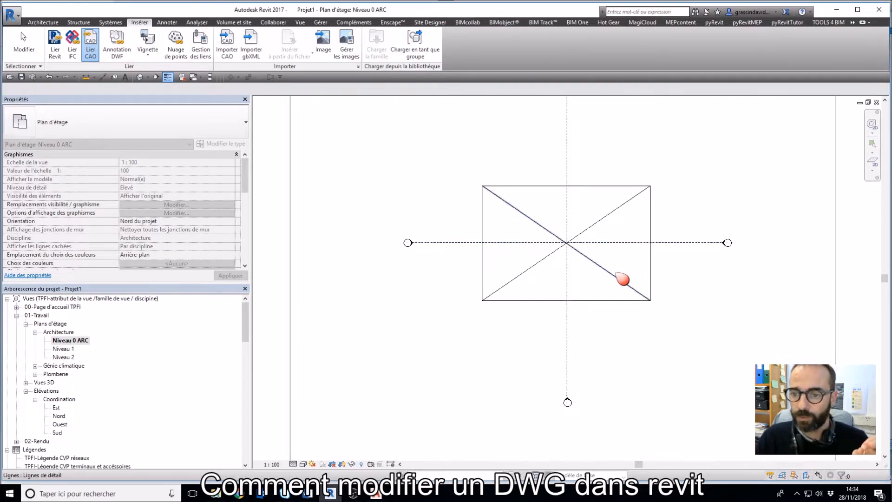
Select the tiny linked DWG near the centre of the crossed rectangle and move it clear of the detail lines
{"action": "left_click", "coordinate": [613, 277]}
{"action": "scroll", "coordinate": [508, 239], "scroll_direction": "up", "scroll_amount": 2}
{"action": "left_click_drag", "start_coordinate": [486, 205], "coordinate": [691, 314]}
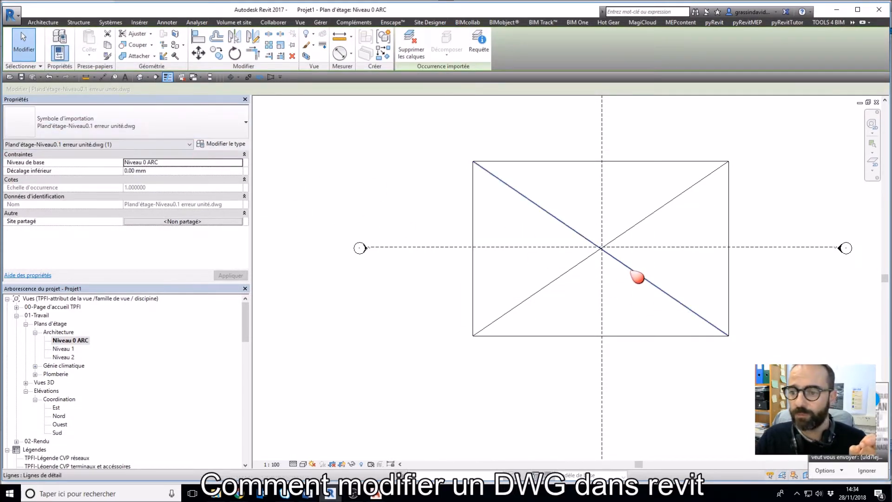
{"action": "scroll", "coordinate": [606, 244], "scroll_direction": "up", "scroll_amount": 6}
{"action": "scroll", "coordinate": [592, 243], "scroll_direction": "up", "scroll_amount": 2}
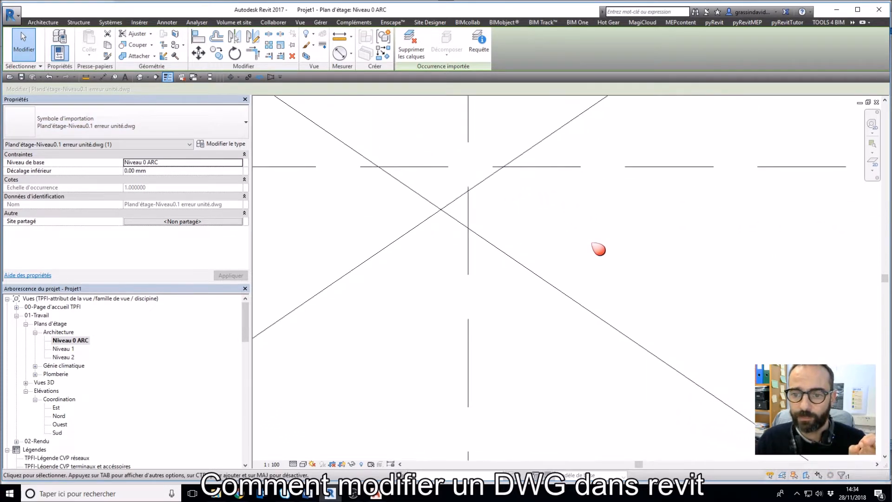
{"action": "scroll", "coordinate": [632, 299], "scroll_direction": "down", "scroll_amount": 3}
{"action": "scroll", "coordinate": [638, 304], "scroll_direction": "down", "scroll_amount": 5}
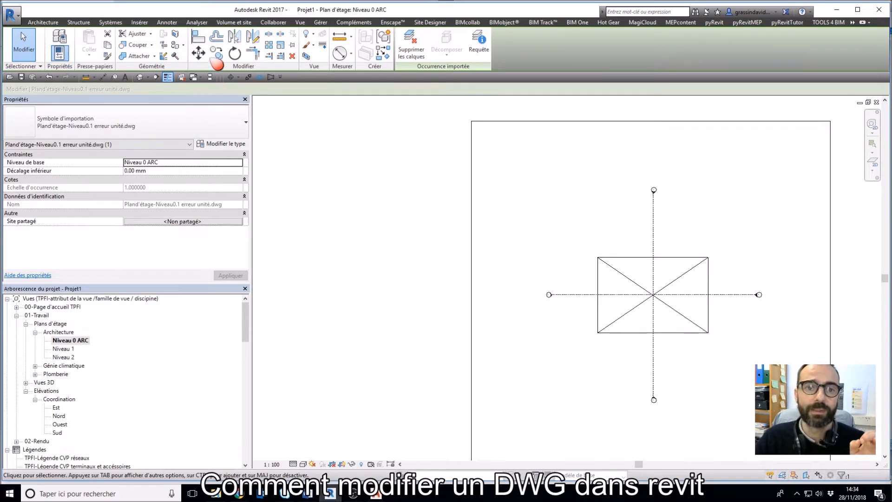
{"action": "left_click", "coordinate": [199, 52]}
{"action": "scroll", "coordinate": [618, 284], "scroll_direction": "up", "scroll_amount": 2}
{"action": "scroll", "coordinate": [617, 282], "scroll_direction": "up", "scroll_amount": 10}
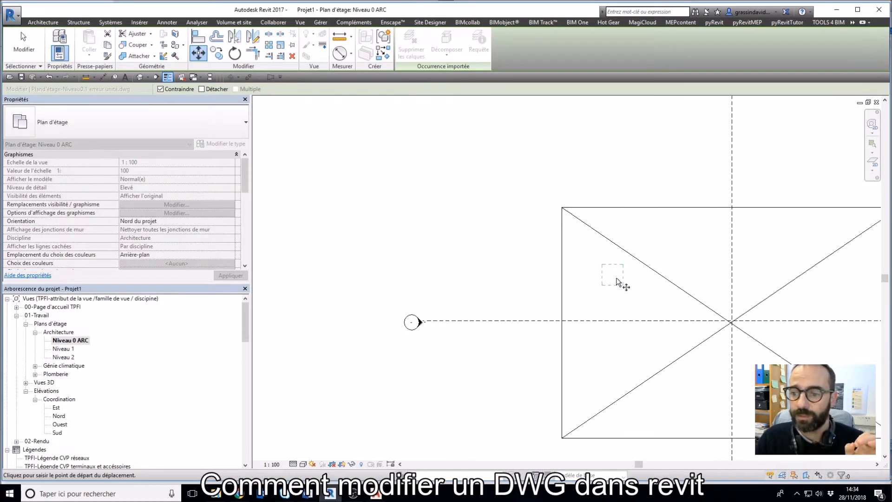
{"action": "left_click", "coordinate": [602, 283]}
{"action": "left_click", "coordinate": [627, 270]}
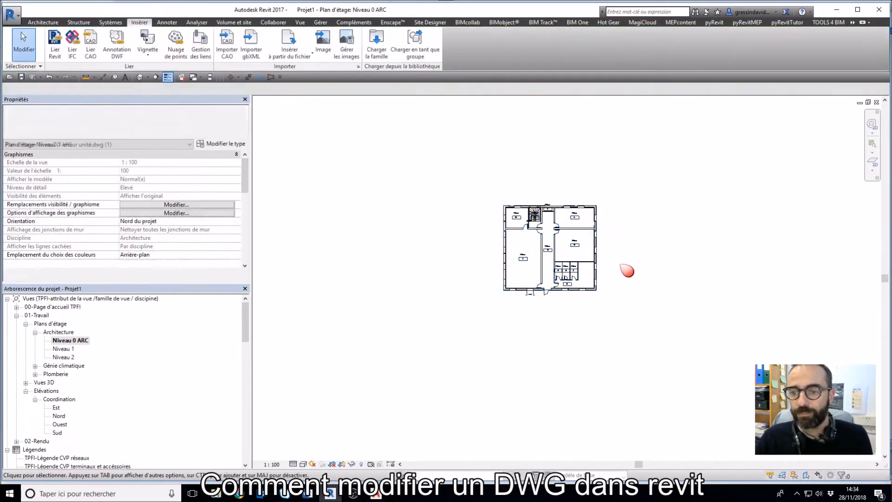
Select the linked floor plan and examine its overall extent and the window dimension on the lower wall
{"action": "left_click", "coordinate": [602, 276]}
{"action": "scroll", "coordinate": [581, 288], "scroll_direction": "up", "scroll_amount": 5}
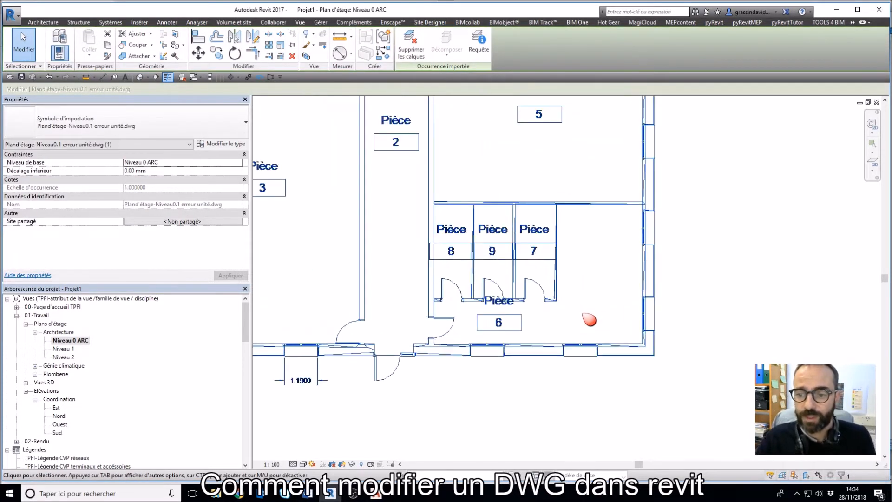
{"action": "scroll", "coordinate": [595, 322], "scroll_direction": "down", "scroll_amount": 6}
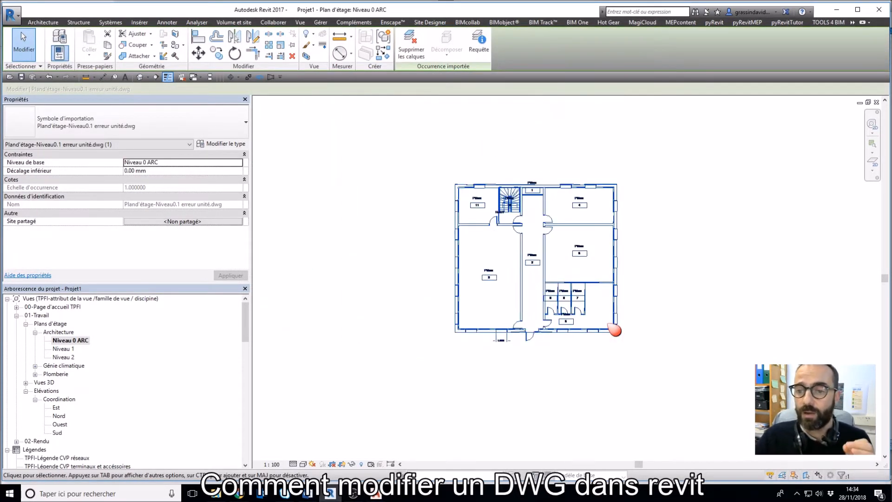
{"action": "scroll", "coordinate": [506, 354], "scroll_direction": "up", "scroll_amount": 5}
{"action": "scroll", "coordinate": [517, 353], "scroll_direction": "up", "scroll_amount": 5}
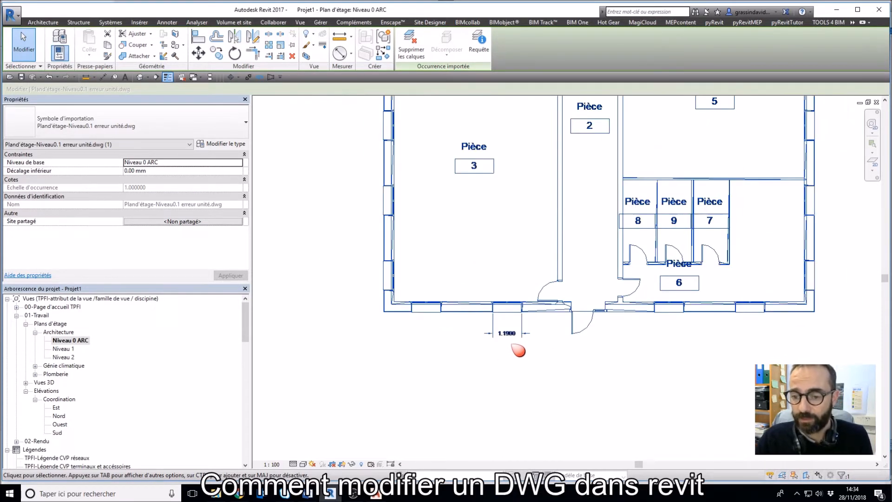
{"action": "scroll", "coordinate": [534, 351], "scroll_direction": "up", "scroll_amount": 3}
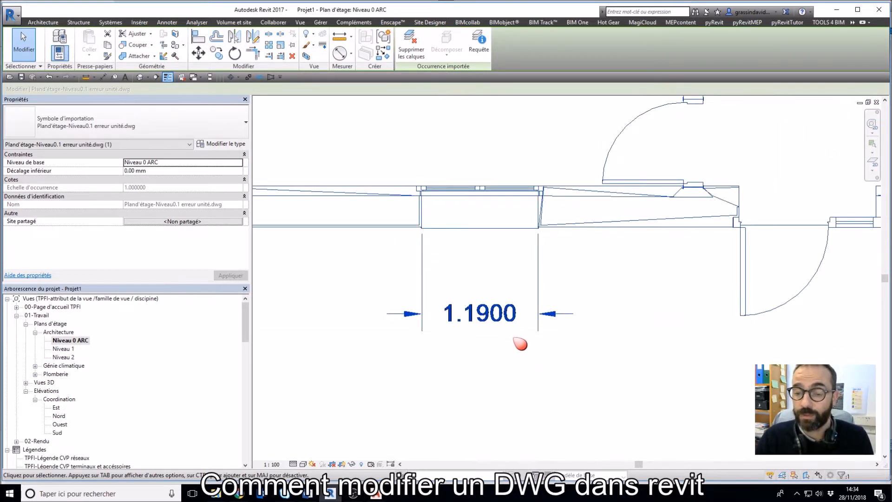
{"action": "scroll", "coordinate": [519, 344], "scroll_direction": "down", "scroll_amount": 8}
{"action": "left_click", "coordinate": [556, 358]}
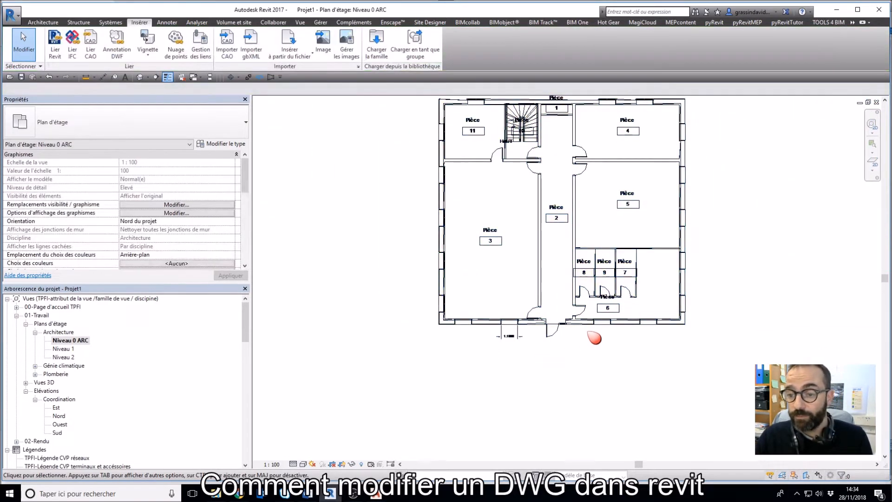
Select the linked DWG plan by its lower wall and pin it in place
{"action": "scroll", "coordinate": [586, 341], "scroll_direction": "up", "scroll_amount": 8}
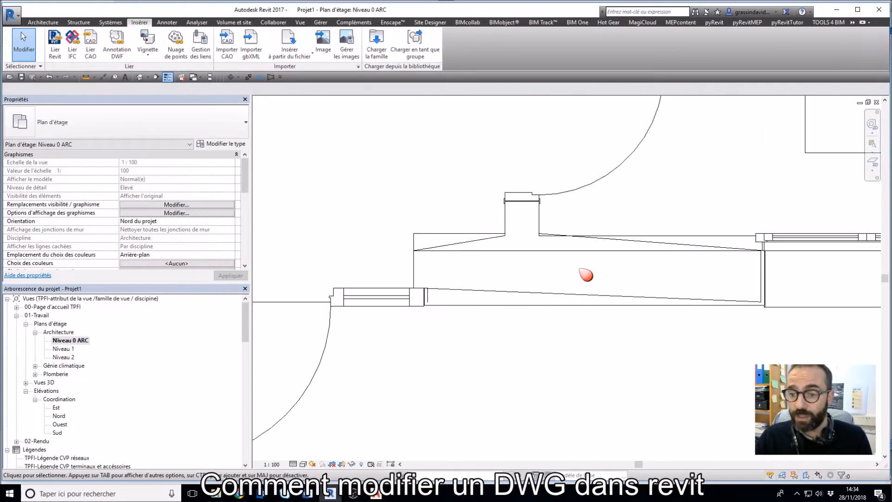
{"action": "left_click", "coordinate": [515, 299]}
{"action": "scroll", "coordinate": [541, 325], "scroll_direction": "down", "scroll_amount": 3}
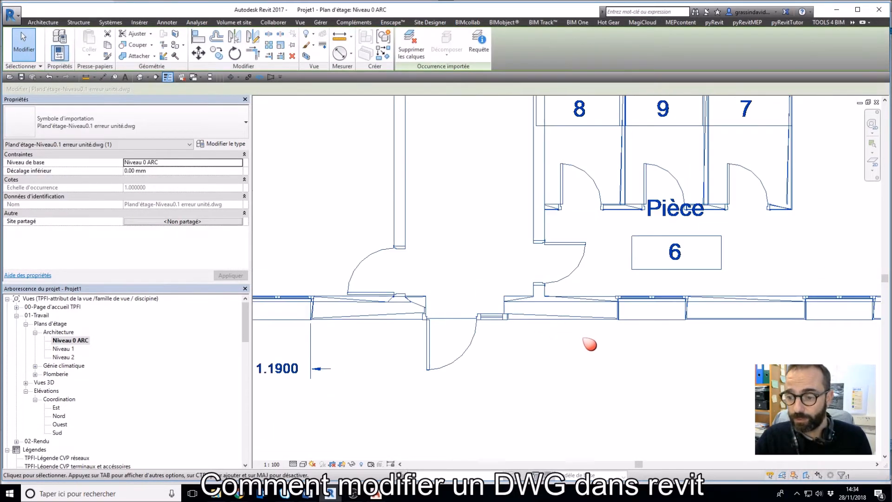
{"action": "left_click", "coordinate": [579, 338]}
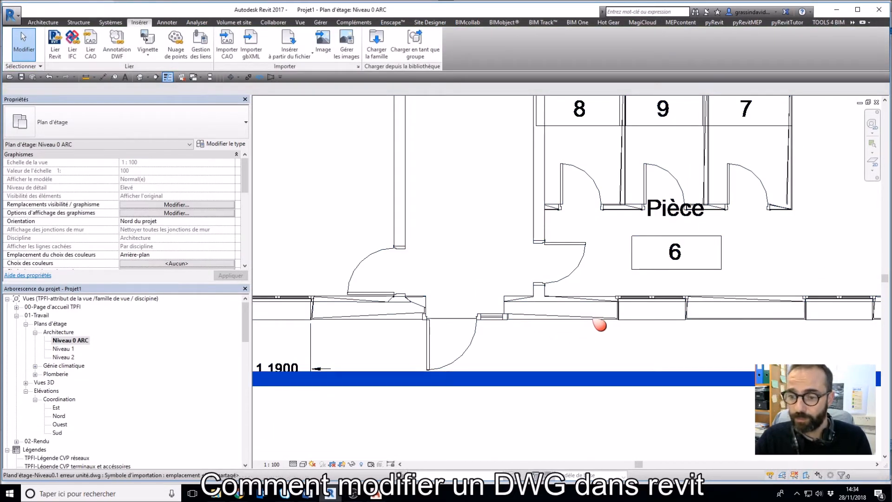
{"action": "left_click", "coordinate": [623, 319]}
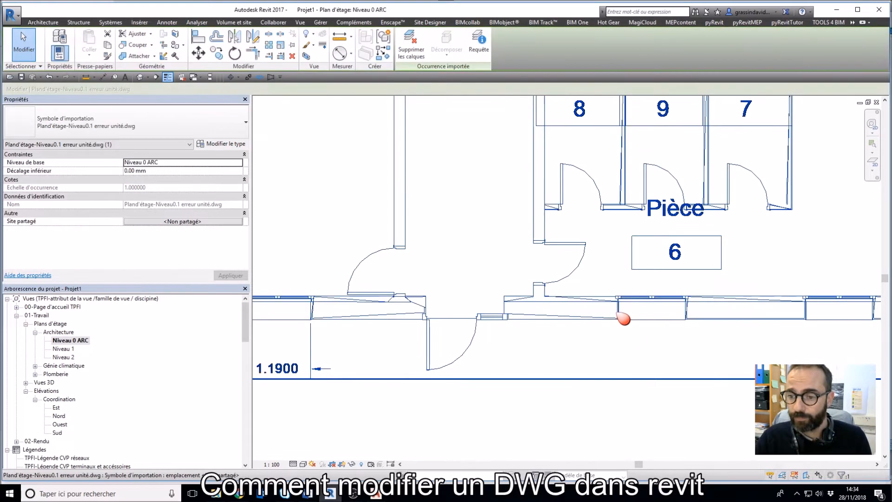
{"action": "left_click", "coordinate": [291, 45]}
{"action": "scroll", "coordinate": [527, 250], "scroll_direction": "down", "scroll_amount": 3}
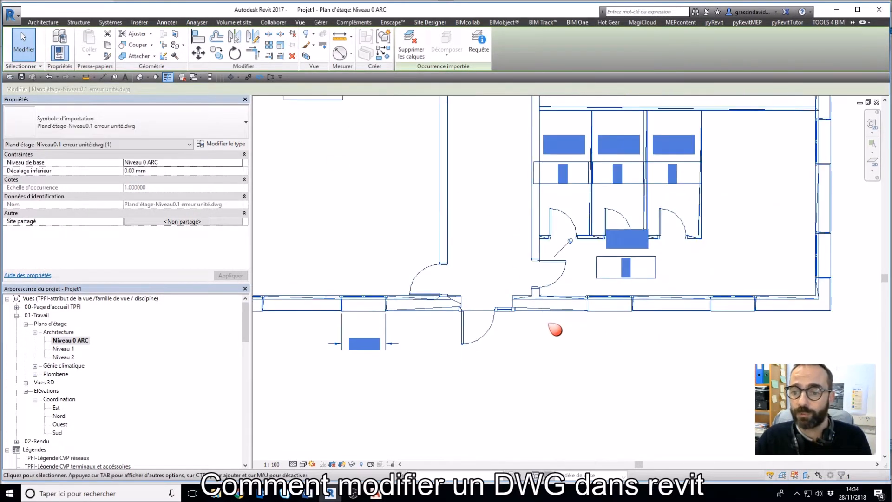
{"action": "scroll", "coordinate": [554, 302], "scroll_direction": "up", "scroll_amount": 2}
{"action": "left_click", "coordinate": [568, 353]}
Examine how the wall lines are drawn beside the entrance door and around rooms 7 and 5
{"action": "scroll", "coordinate": [552, 317], "scroll_direction": "up", "scroll_amount": 2}
{"action": "scroll", "coordinate": [551, 317], "scroll_direction": "down", "scroll_amount": 1}
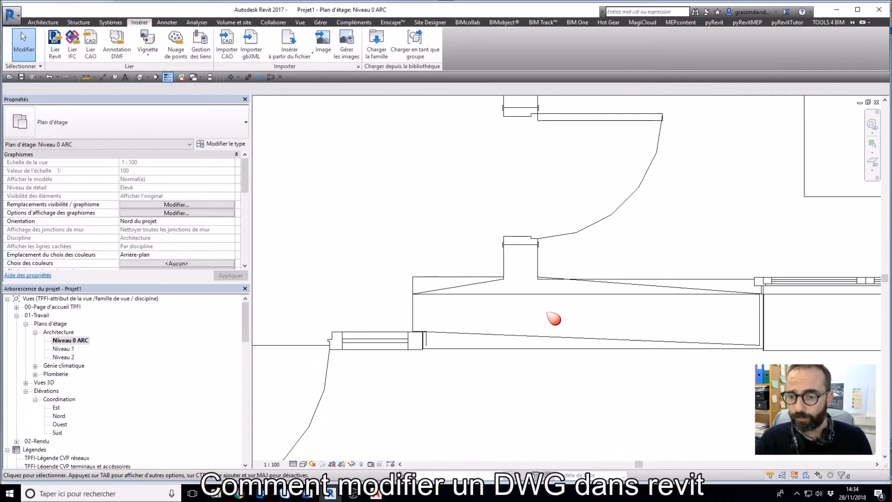
{"action": "scroll", "coordinate": [555, 317], "scroll_direction": "down", "scroll_amount": 2}
{"action": "scroll", "coordinate": [618, 340], "scroll_direction": "down", "scroll_amount": 3}
{"action": "scroll", "coordinate": [678, 322], "scroll_direction": "up", "scroll_amount": 6}
{"action": "scroll", "coordinate": [562, 372], "scroll_direction": "down", "scroll_amount": 5}
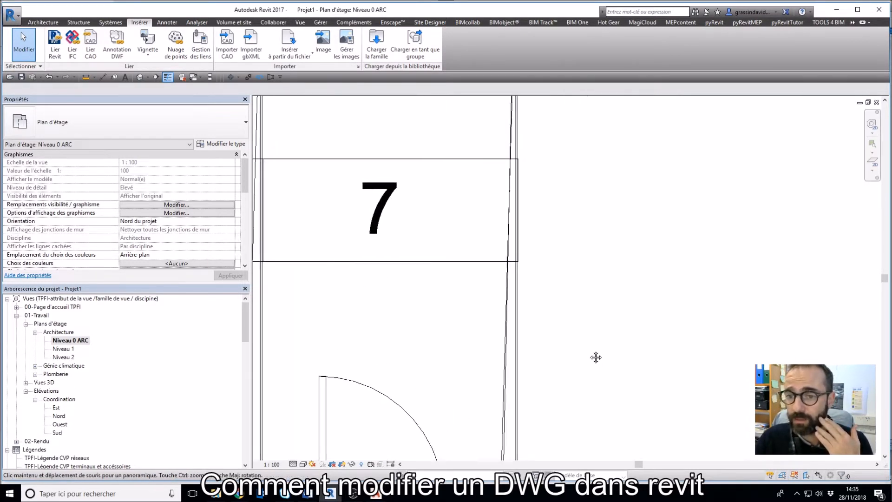
{"action": "middle_click_drag", "start_coordinate": [565, 313], "coordinate": [460, 334]}
{"action": "scroll", "coordinate": [609, 279], "scroll_direction": "up", "scroll_amount": 6}
{"action": "scroll", "coordinate": [590, 268], "scroll_direction": "down", "scroll_amount": 5}
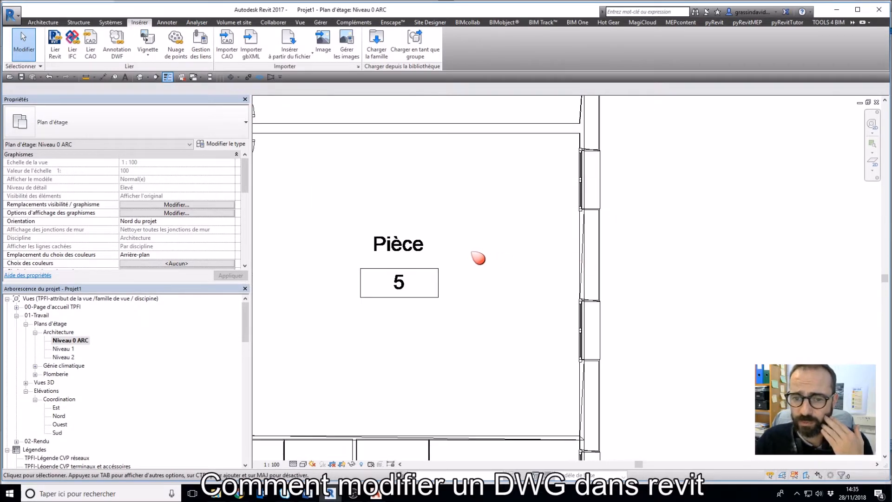
Examine the wall lines around the staircase and the outer corner of room 11
{"action": "scroll", "coordinate": [464, 221], "scroll_direction": "up", "scroll_amount": 2}
{"action": "scroll", "coordinate": [464, 221], "scroll_direction": "up", "scroll_amount": 3}
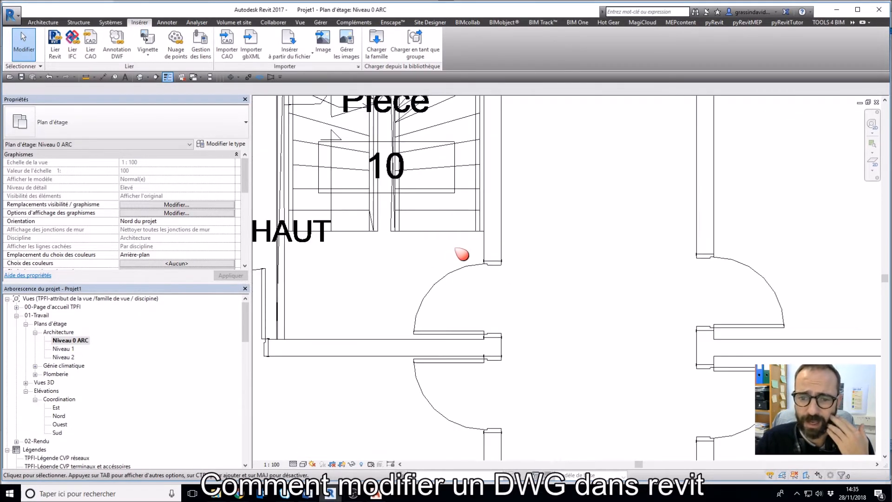
{"action": "scroll", "coordinate": [479, 279], "scroll_direction": "down", "scroll_amount": 1}
{"action": "scroll", "coordinate": [509, 247], "scroll_direction": "down", "scroll_amount": 3}
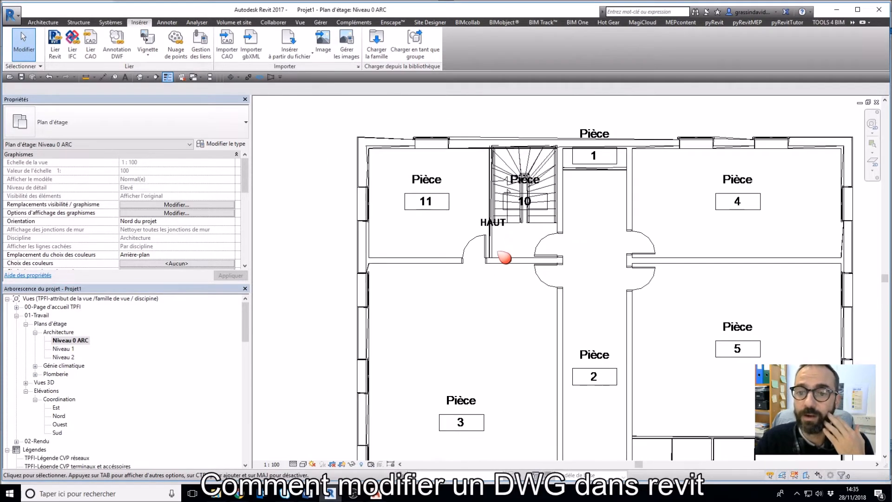
{"action": "scroll", "coordinate": [390, 141], "scroll_direction": "up", "scroll_amount": 5}
{"action": "middle_click_drag", "start_coordinate": [432, 158], "coordinate": [501, 207]}
{"action": "scroll", "coordinate": [501, 206], "scroll_direction": "down", "scroll_amount": 3}
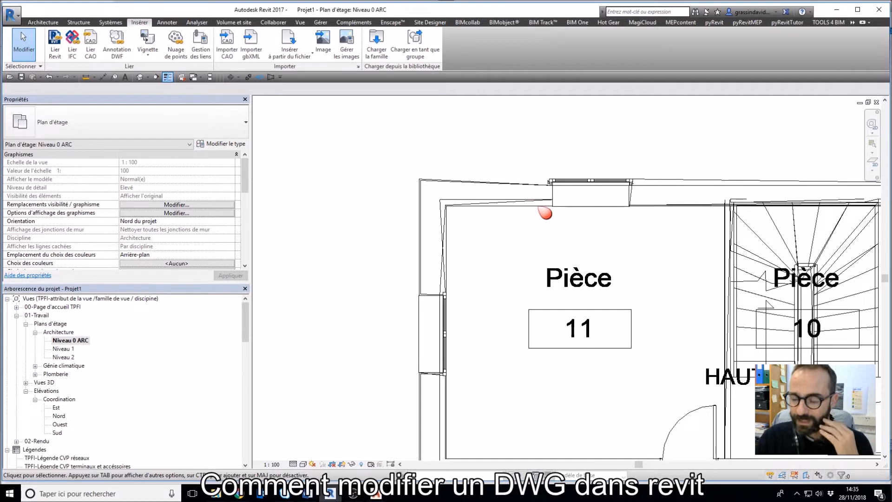
{"action": "scroll", "coordinate": [555, 236], "scroll_direction": "down", "scroll_amount": 2}
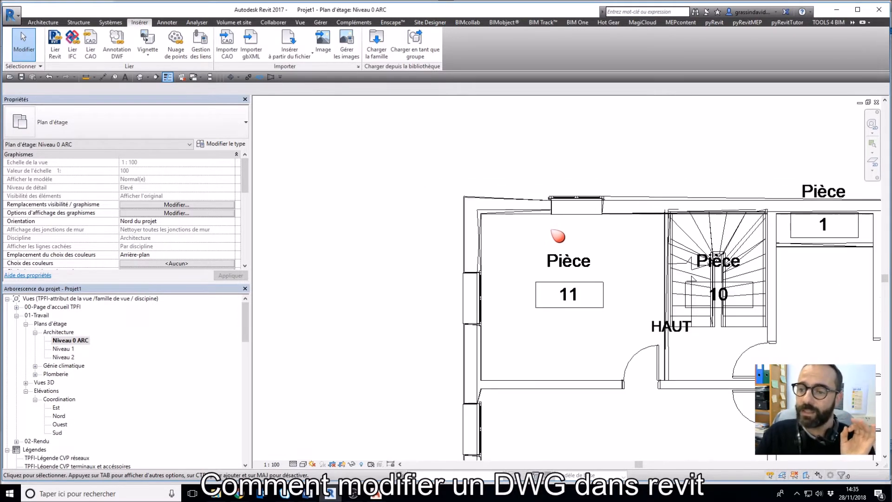
{"action": "middle_click_drag", "start_coordinate": [561, 241], "coordinate": [520, 208]}
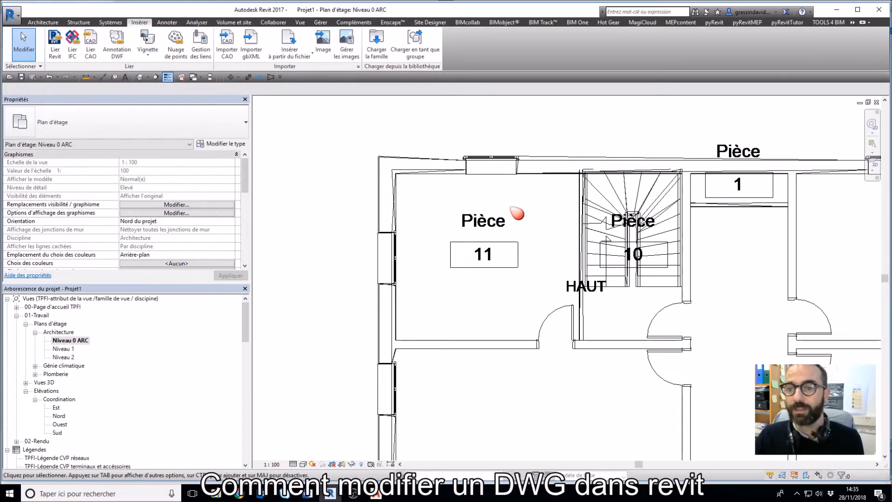
Check the lower-wall window dimension again against the whole linked floor plan
{"action": "scroll", "coordinate": [519, 211], "scroll_direction": "down", "scroll_amount": 5}
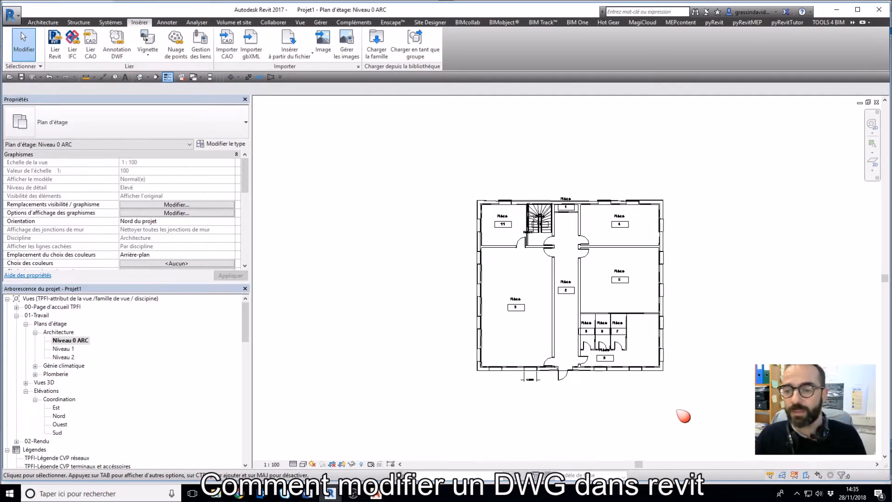
{"action": "scroll", "coordinate": [548, 391], "scroll_direction": "up", "scroll_amount": 6}
{"action": "scroll", "coordinate": [567, 402], "scroll_direction": "down", "scroll_amount": 4}
{"action": "scroll", "coordinate": [570, 407], "scroll_direction": "up", "scroll_amount": 3}
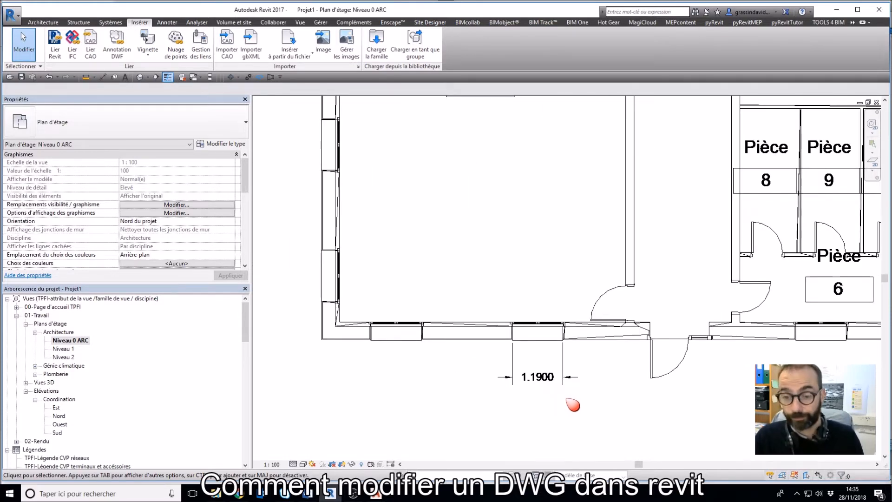
{"action": "scroll", "coordinate": [580, 399], "scroll_direction": "down", "scroll_amount": 3}
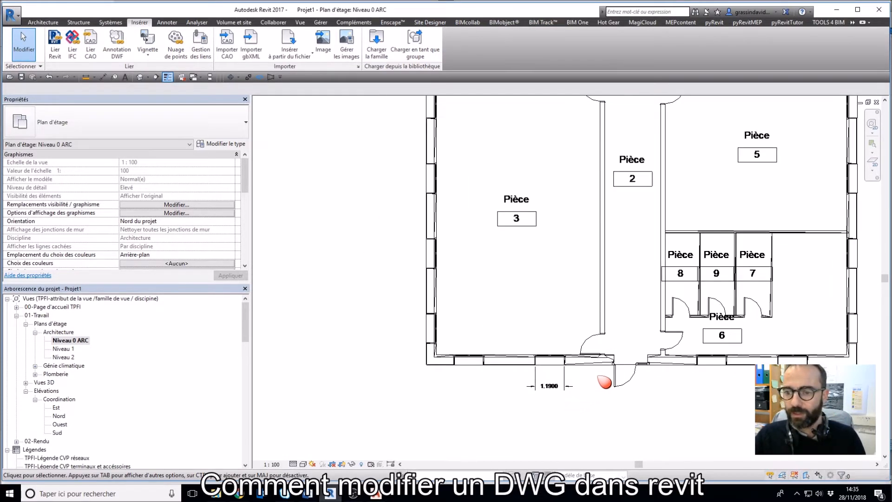
{"action": "scroll", "coordinate": [617, 361], "scroll_direction": "up", "scroll_amount": 2}
{"action": "scroll", "coordinate": [622, 404], "scroll_direction": "down", "scroll_amount": 5}
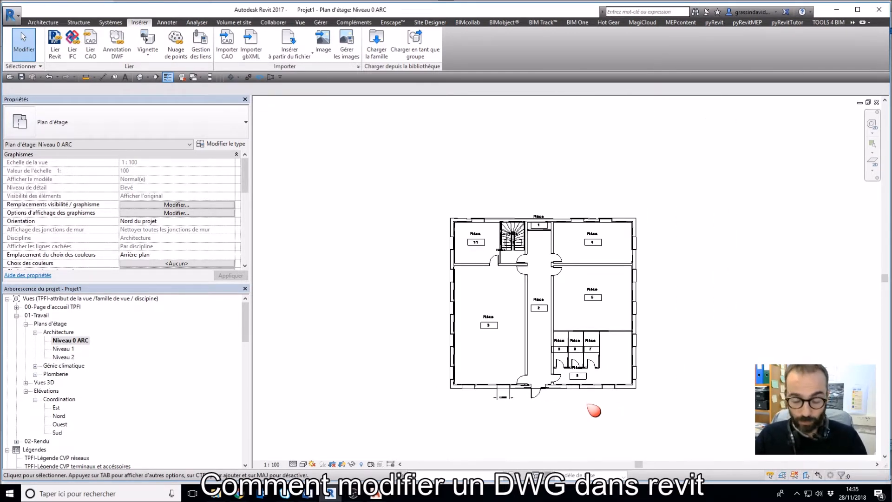
Unpin the linked DWG plan with the unit error and delete it from the Niveau 0 ARC floor plan
{"action": "scroll", "coordinate": [594, 411], "scroll_direction": "down", "scroll_amount": 10}
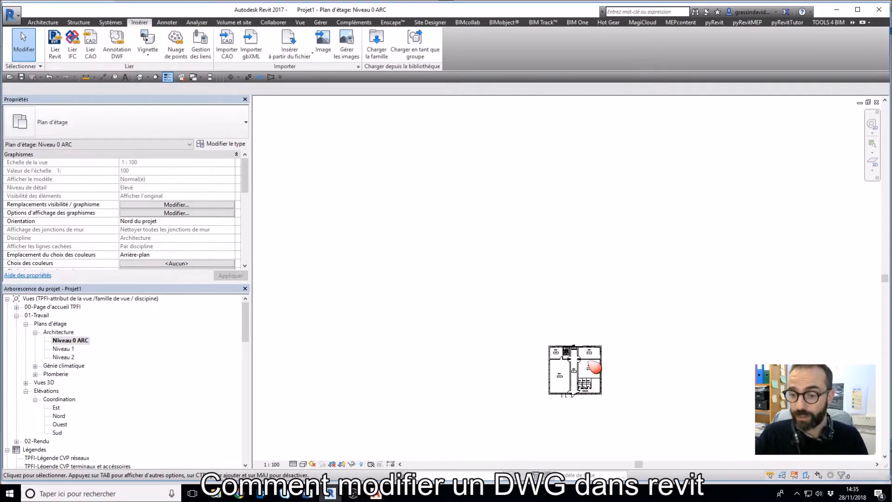
{"action": "scroll", "coordinate": [612, 347], "scroll_direction": "up", "scroll_amount": 1}
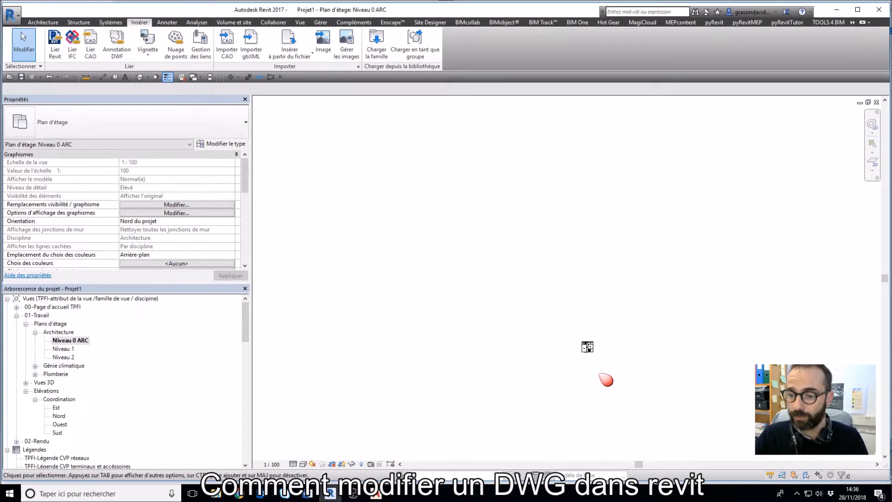
{"action": "left_click", "coordinate": [587, 346]}
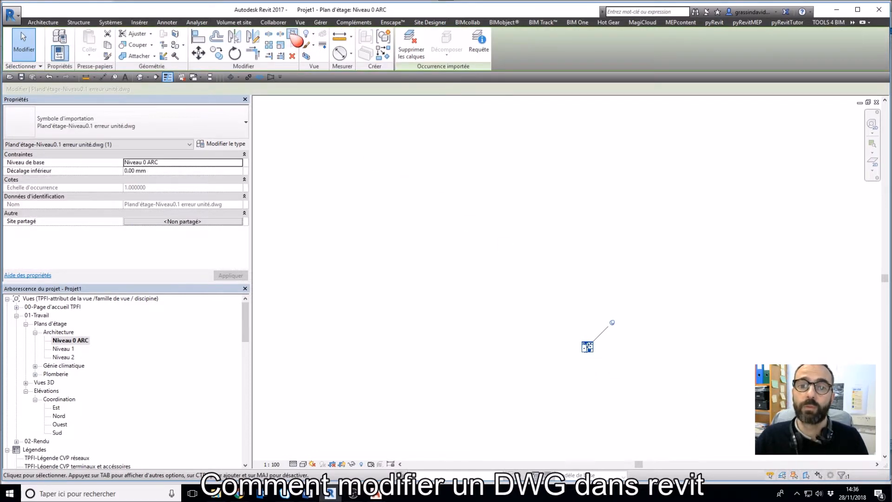
{"action": "scroll", "coordinate": [617, 321], "scroll_direction": "up", "scroll_amount": 1}
{"action": "key", "text": "Delete"}
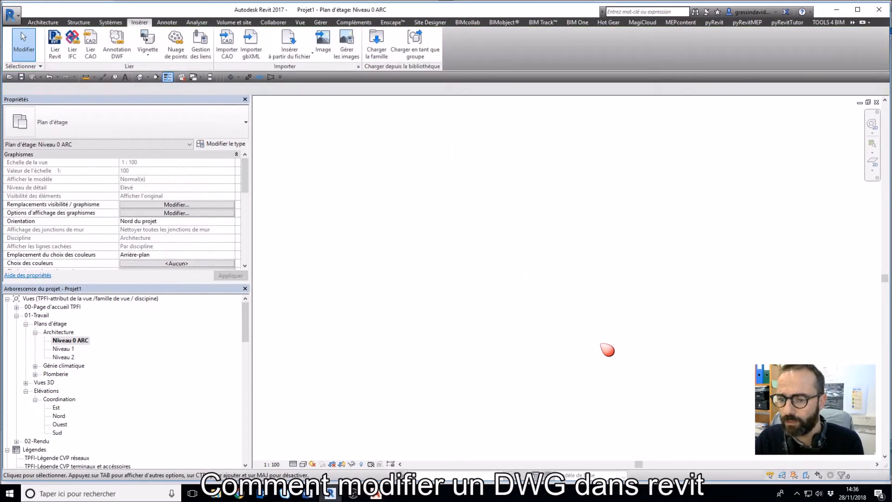
{"action": "key", "text": "ctrl+z"}
{"action": "scroll", "coordinate": [608, 350], "scroll_direction": "down", "scroll_amount": 3}
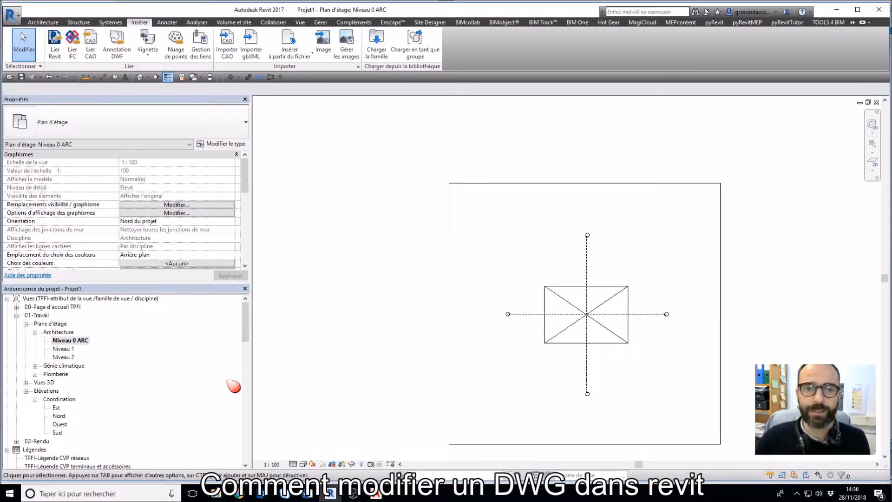
Start linking a CAD file and select niveau 0.dwg in the Batiment Type 4 niveaux folder
{"action": "left_click", "coordinate": [92, 53]}
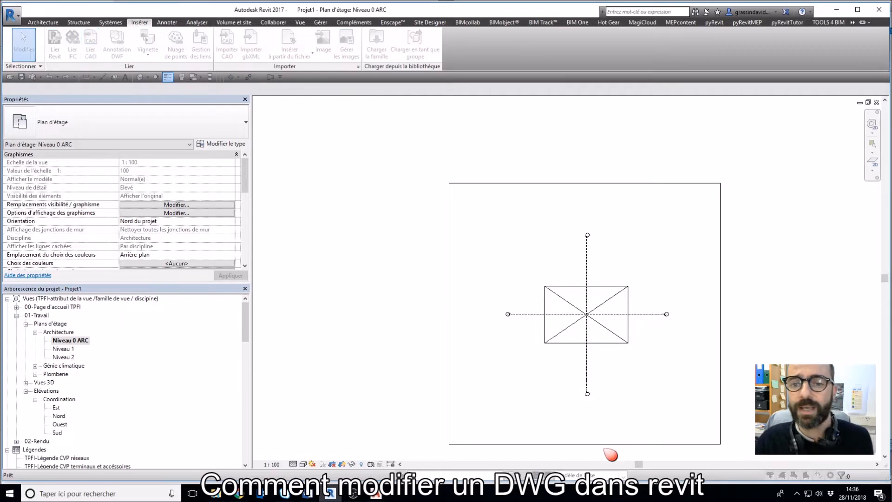
{"action": "left_click_drag", "start_coordinate": [389, 117], "coordinate": [486, 73]}
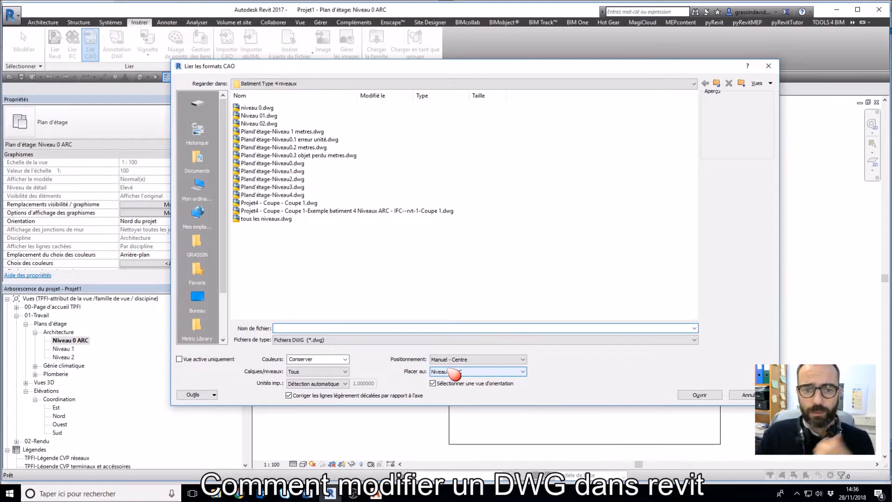
{"action": "left_click", "coordinate": [259, 108]}
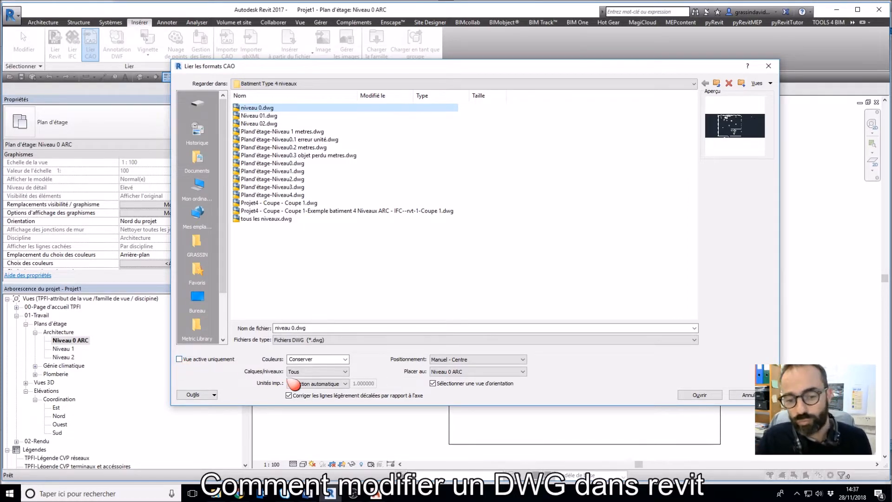
Review the colour, layer, import unit, file type and positioning options for the CAD link
{"action": "left_click", "coordinate": [345, 359]}
{"action": "left_click", "coordinate": [334, 377]}
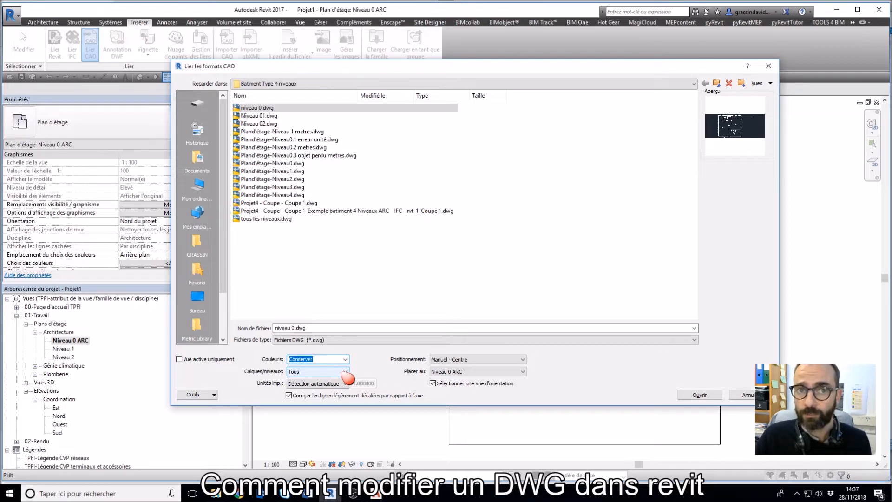
{"action": "left_click", "coordinate": [344, 371]}
{"action": "left_click", "coordinate": [365, 376]}
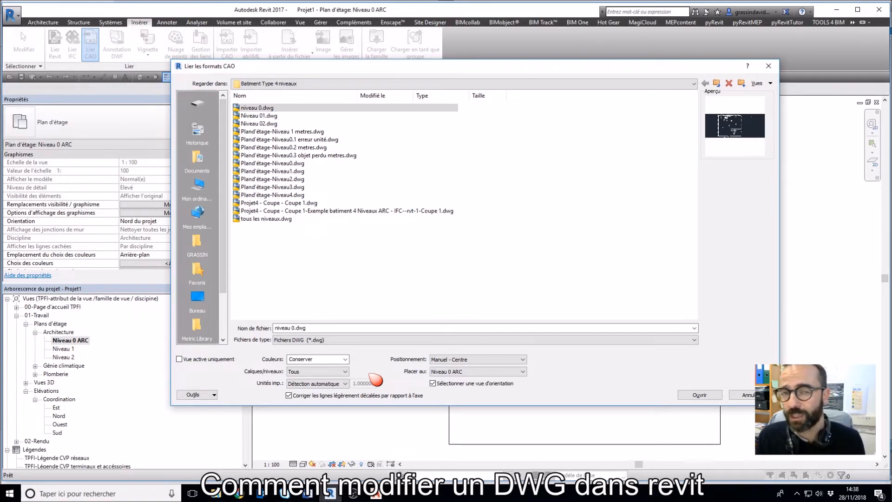
{"action": "left_click", "coordinate": [343, 370]}
{"action": "left_click", "coordinate": [343, 370]}
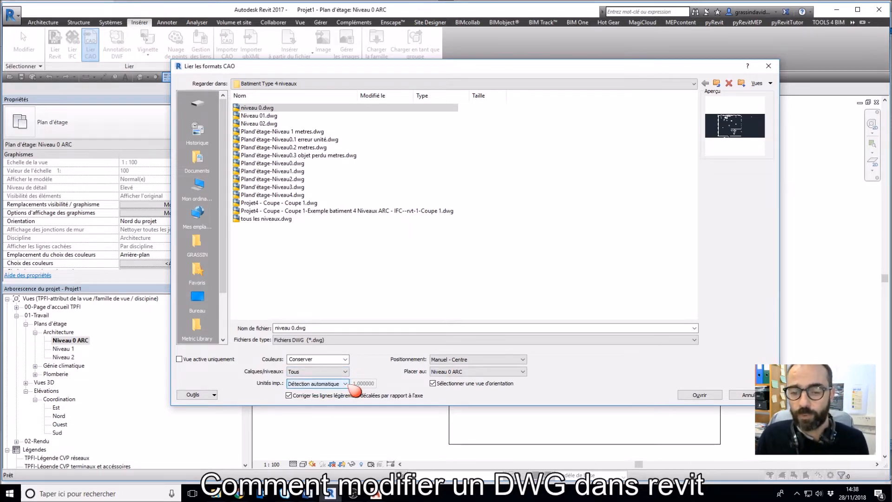
{"action": "left_click", "coordinate": [345, 385]}
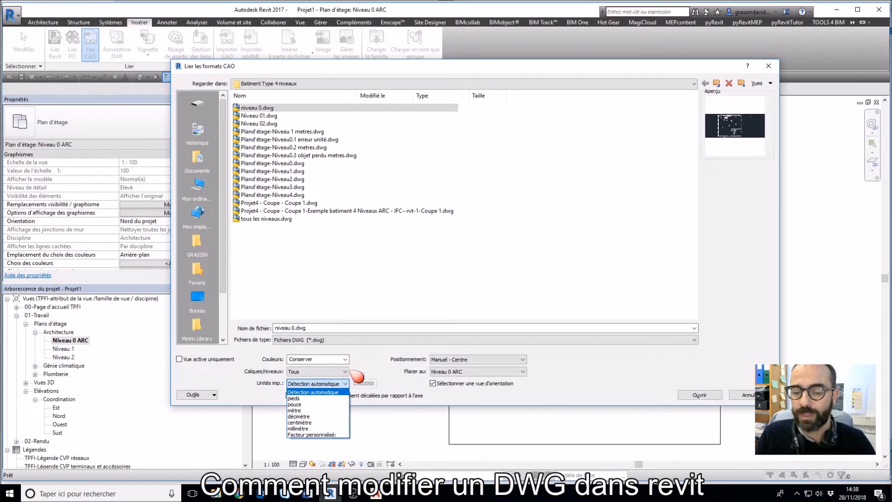
{"action": "left_click", "coordinate": [367, 373]}
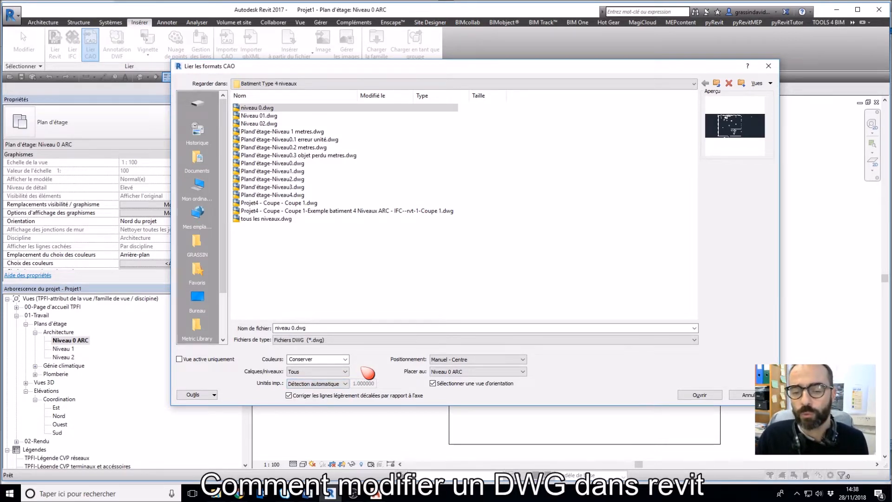
{"action": "left_click", "coordinate": [396, 343]}
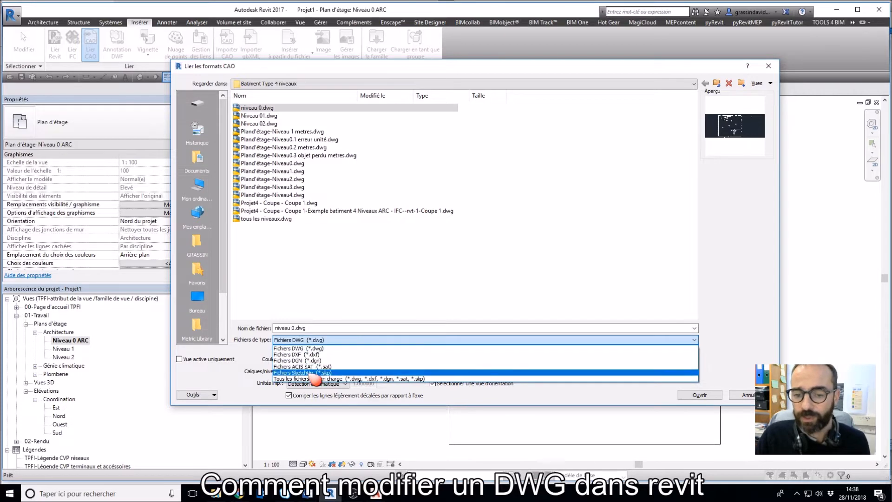
{"action": "left_click", "coordinate": [240, 365]}
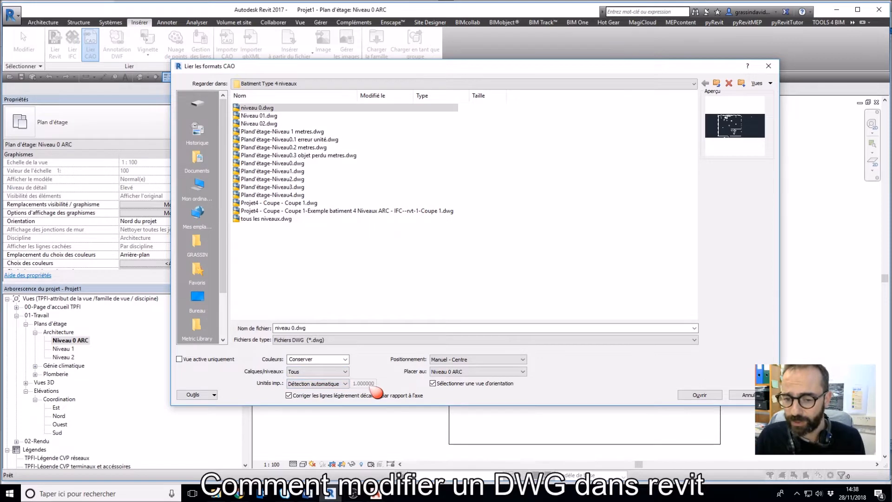
{"action": "left_click", "coordinate": [490, 360]}
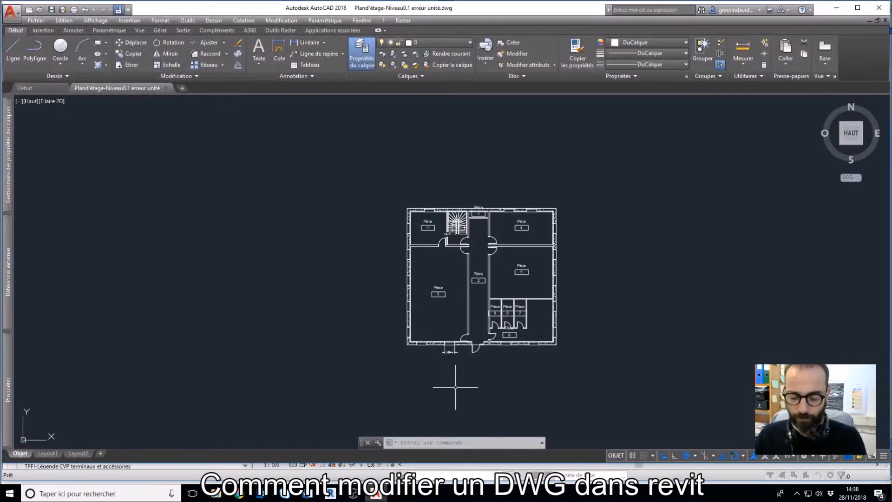
Switch to AutoCAD and draw a polyline from the origin 0,0 to the plan's lower outer corner beside room 6
{"action": "key", "text": "Return"}
{"action": "type", "text": "0,0"}
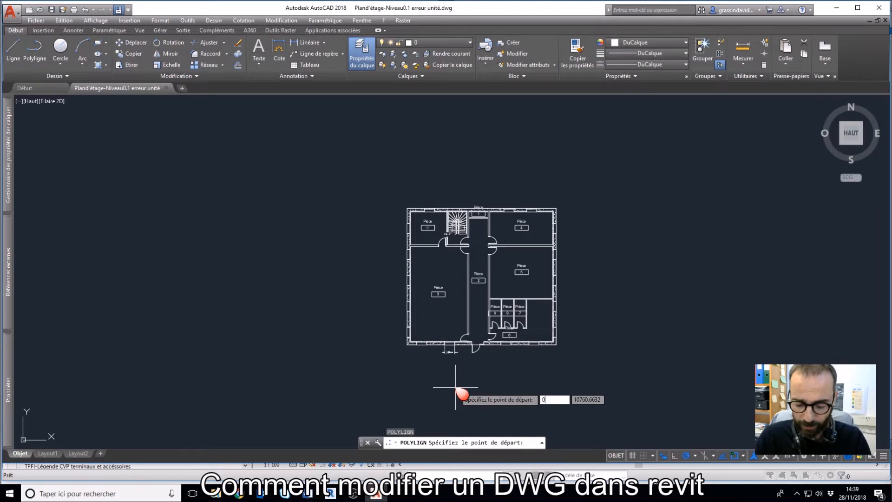
{"action": "key", "text": "Return"}
{"action": "scroll", "coordinate": [455, 297], "scroll_direction": "down", "scroll_amount": 2}
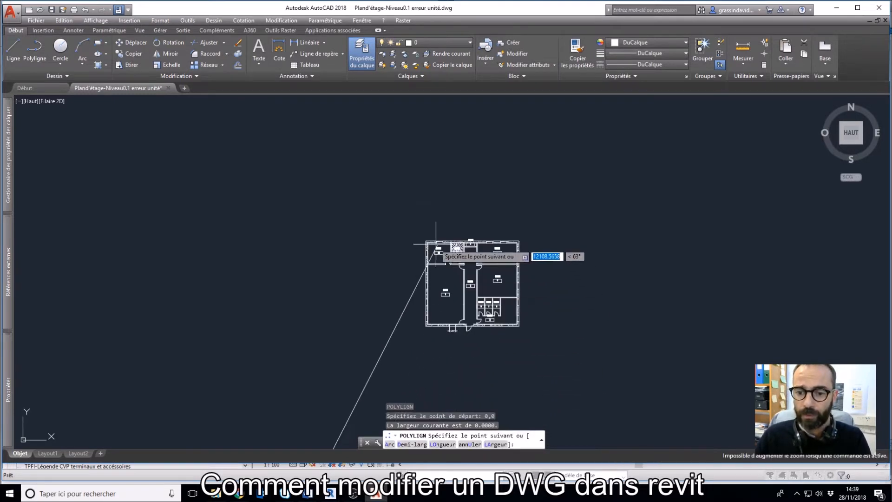
{"action": "middle_click_drag", "start_coordinate": [245, 245], "coordinate": [328, 169]}
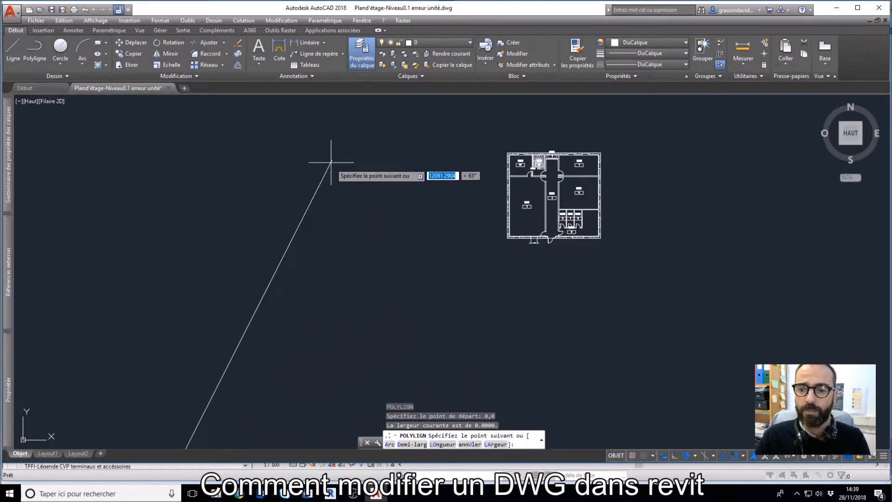
{"action": "left_click", "coordinate": [600, 238]}
{"action": "scroll", "coordinate": [635, 254], "scroll_direction": "up", "scroll_amount": 1}
{"action": "key", "text": "Escape"}
Examine how far the floor plan lies from the origin by following the polyline from end to end
{"action": "scroll", "coordinate": [632, 248], "scroll_direction": "down", "scroll_amount": 4}
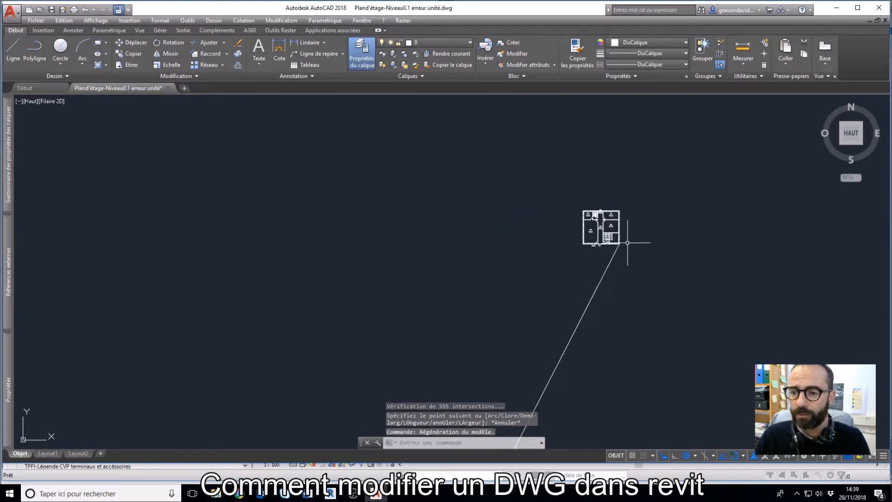
{"action": "middle_click", "coordinate": [631, 248]}
{"action": "middle_click", "coordinate": [632, 248]}
{"action": "middle_click_drag", "start_coordinate": [423, 369], "coordinate": [446, 267]}
{"action": "middle_click_drag", "start_coordinate": [394, 358], "coordinate": [285, 289]}
{"action": "scroll", "coordinate": [293, 288], "scroll_direction": "down", "scroll_amount": 6}
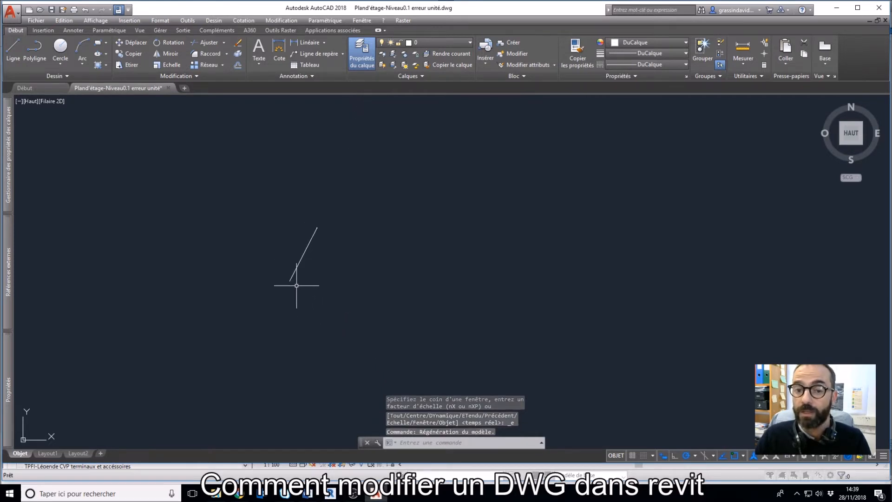
{"action": "scroll", "coordinate": [320, 238], "scroll_direction": "up", "scroll_amount": 15}
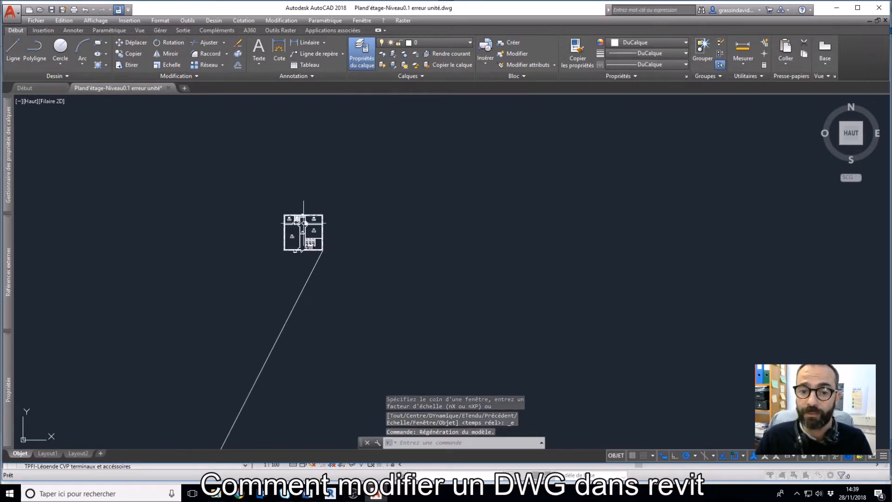
{"action": "scroll", "coordinate": [514, 247], "scroll_direction": "down", "scroll_amount": 6}
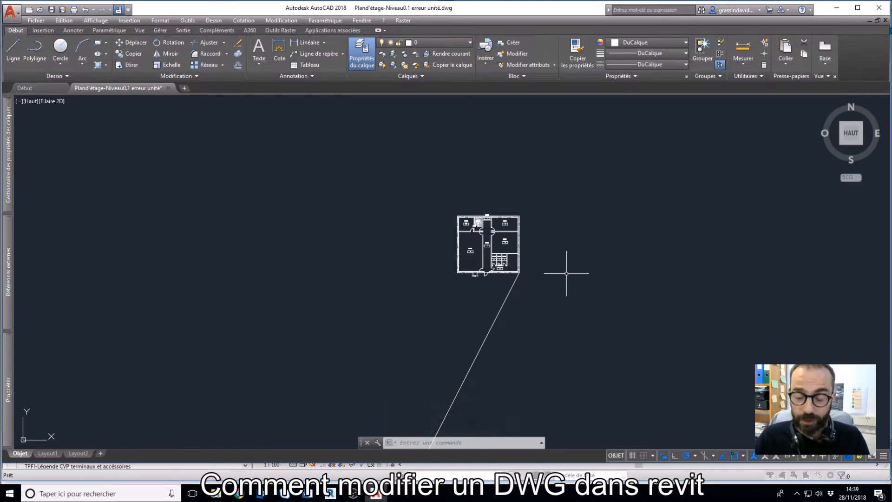
Erase the polyline that joins the origin to the floor plan
{"action": "left_click", "coordinate": [565, 288]}
{"action": "left_click", "coordinate": [493, 305]}
{"action": "key", "text": "Delete"}
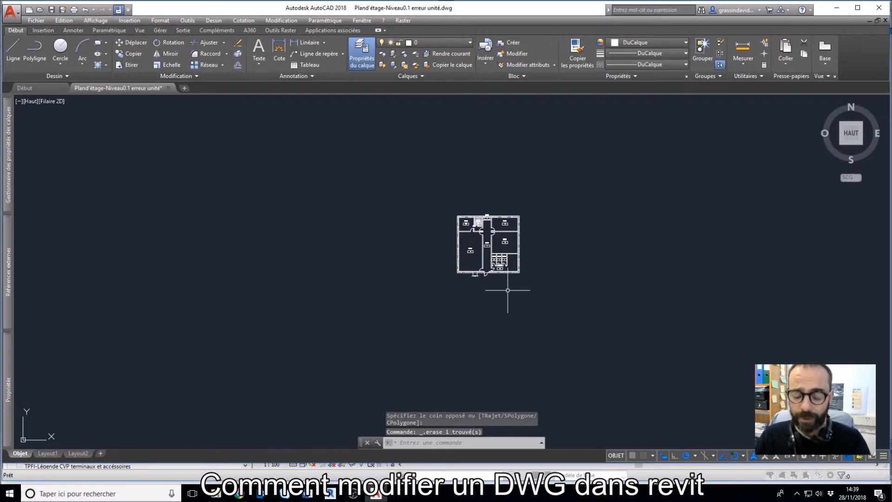
{"action": "mouse_move", "coordinate": [418, 191]}
{"action": "left_mouse_down"}
{"action": "mouse_move", "coordinate": [556, 293]}
{"action": "mouse_move", "coordinate": [567, 209]}
{"action": "mouse_move", "coordinate": [547, 199]}
{"action": "left_mouse_up"}
{"action": "left_click", "coordinate": [571, 184]}
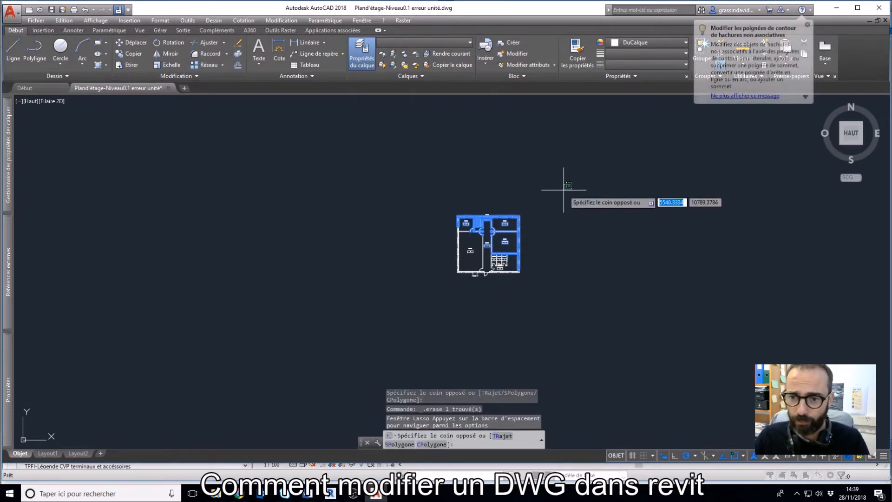
{"action": "left_click", "coordinate": [436, 295]}
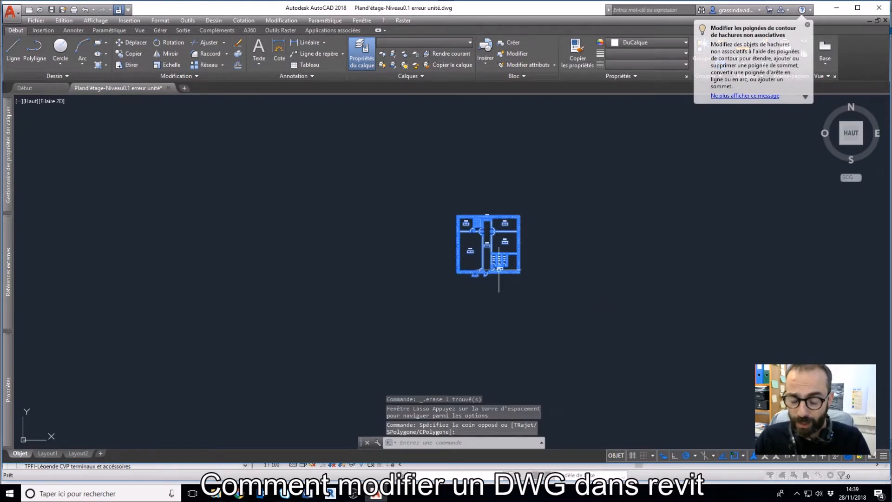
{"action": "key", "text": "Escape"}
Draw a rectangle about 18 by 17.5 units around the whole floor plan, from below room 3 to above room 4
{"action": "type", "text": "rec"}
{"action": "key", "text": "Return"}
{"action": "scroll", "coordinate": [528, 272], "scroll_direction": "up", "scroll_amount": 8}
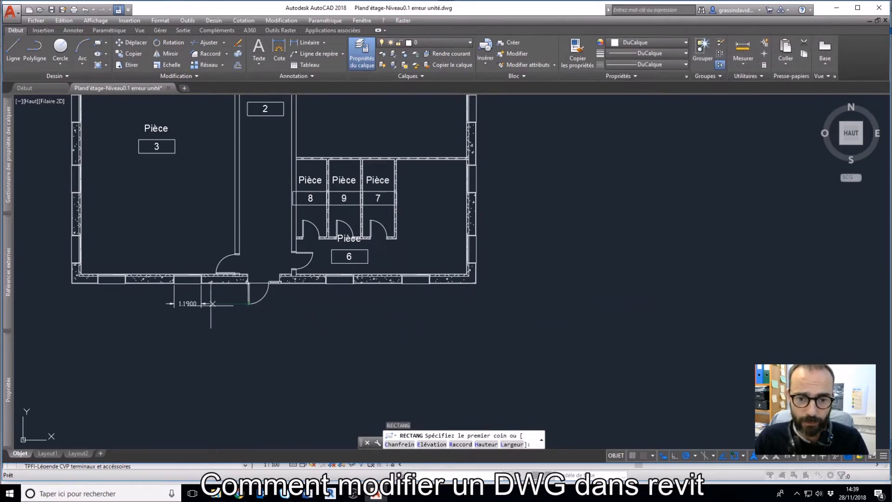
{"action": "left_click", "coordinate": [70, 303]}
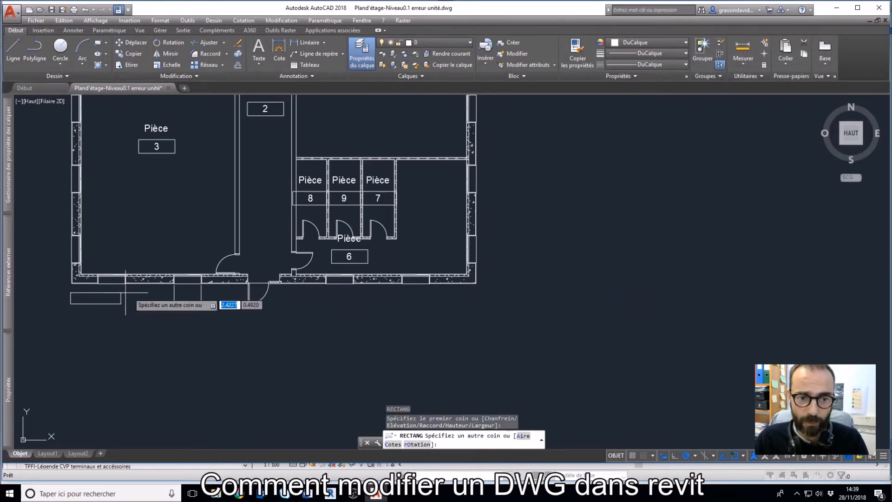
{"action": "scroll", "coordinate": [239, 249], "scroll_direction": "down", "scroll_amount": 5}
{"action": "scroll", "coordinate": [245, 199], "scroll_direction": "up", "scroll_amount": 5}
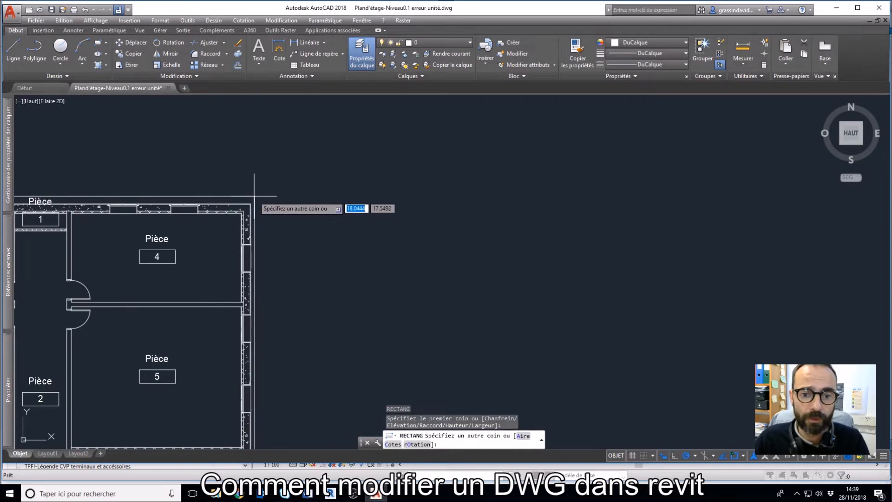
{"action": "key", "text": "Escape"}
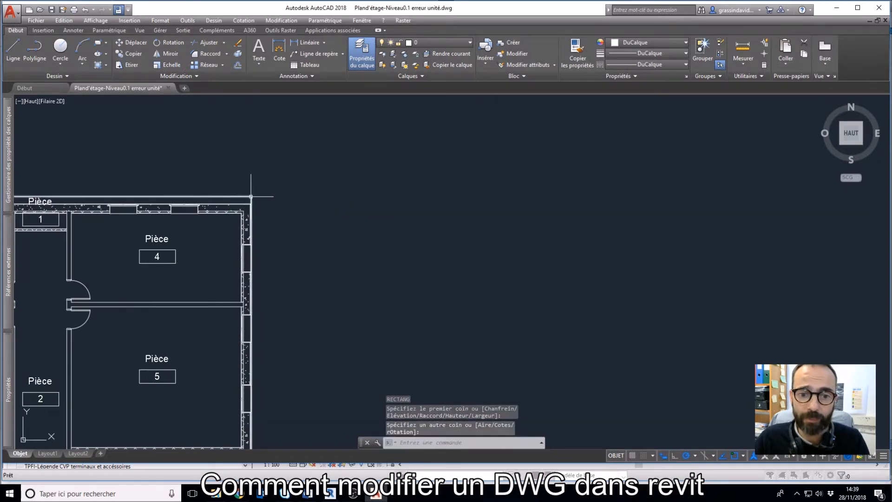
Draw a polyline across the rectangle's corners, from above room 4 to below room 3, above room 11 and below room 6, forming both diagonals
{"action": "scroll", "coordinate": [354, 199], "scroll_direction": "down", "scroll_amount": 5}
{"action": "left_click", "coordinate": [325, 200]}
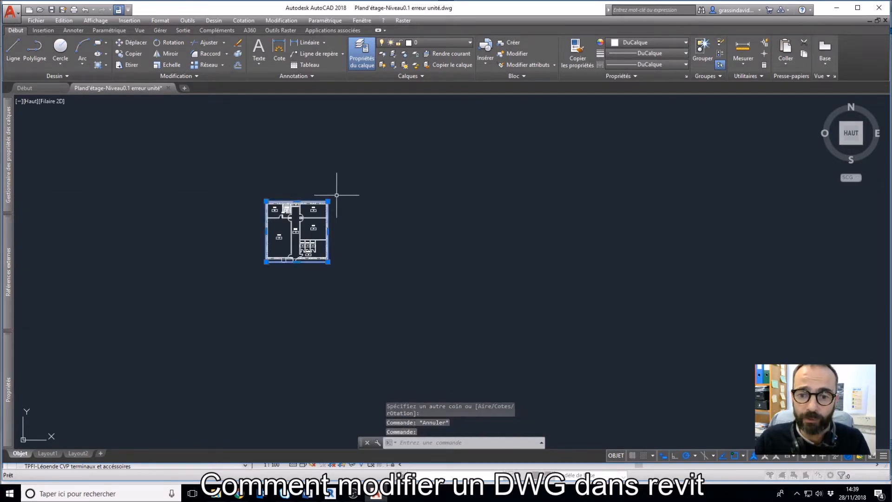
{"action": "right_click", "coordinate": [341, 237]}
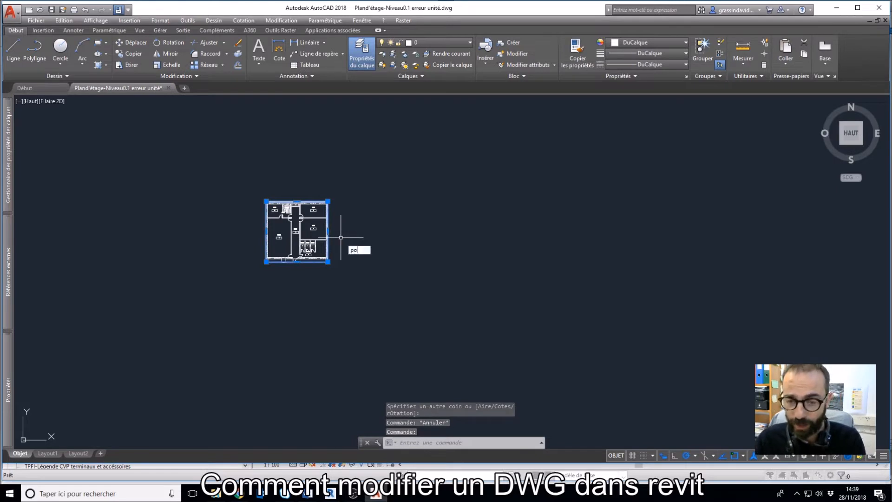
{"action": "key", "text": "Return"}
{"action": "scroll", "coordinate": [334, 214], "scroll_direction": "up", "scroll_amount": 6}
{"action": "left_click", "coordinate": [308, 159]}
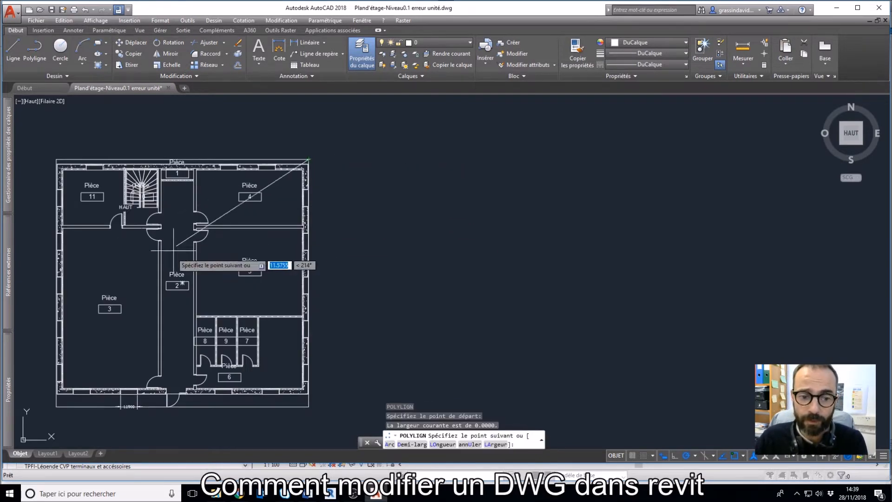
{"action": "left_click", "coordinate": [57, 406]}
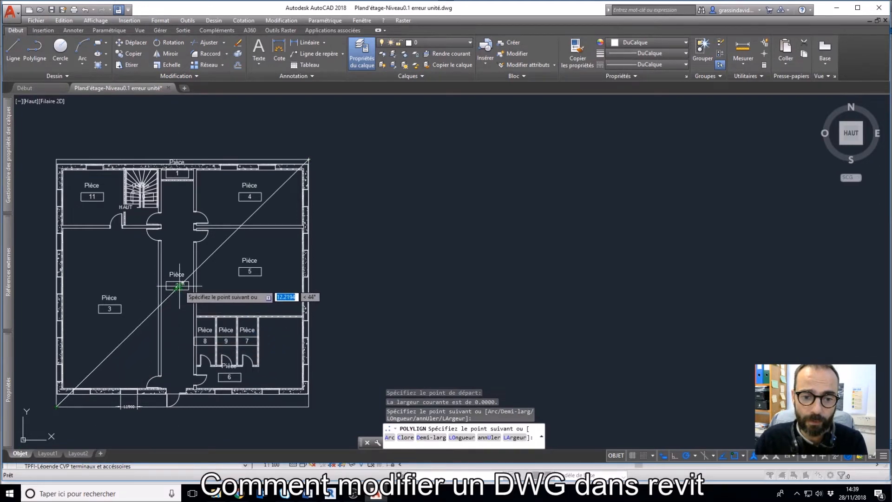
{"action": "left_click", "coordinate": [57, 159]}
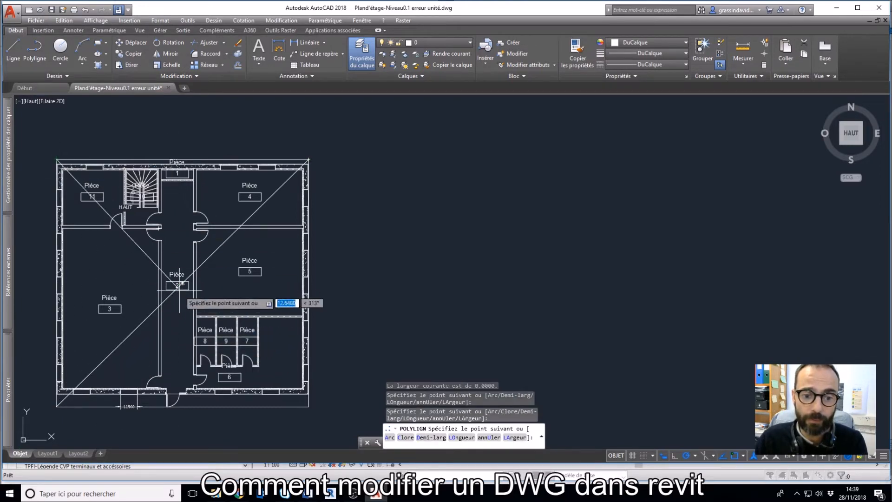
{"action": "left_click", "coordinate": [308, 407]}
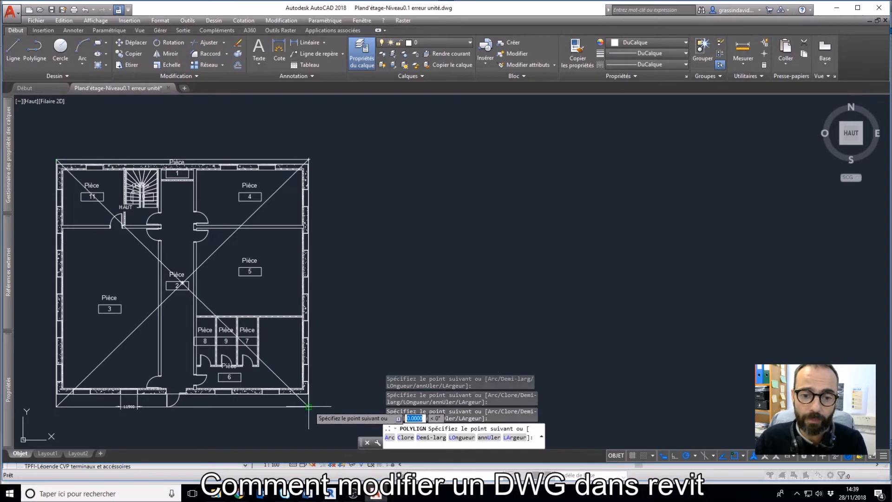
{"action": "scroll", "coordinate": [308, 407], "scroll_direction": "up", "scroll_amount": 4}
{"action": "key", "text": "Escape"}
Examine the point near room 2 where the polyline's two diagonals cross inside the rectangle
{"action": "scroll", "coordinate": [378, 288], "scroll_direction": "up", "scroll_amount": 4}
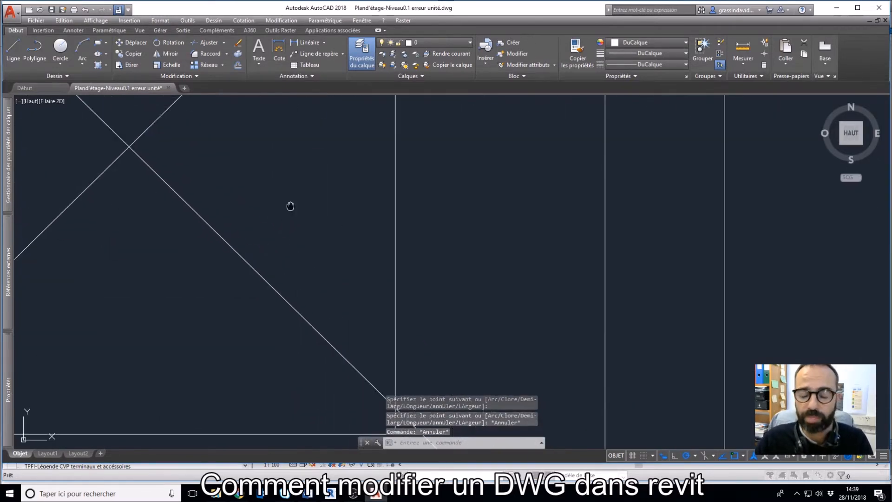
{"action": "middle_click_drag", "start_coordinate": [216, 159], "coordinate": [289, 179]}
{"action": "left_click", "coordinate": [298, 179]}
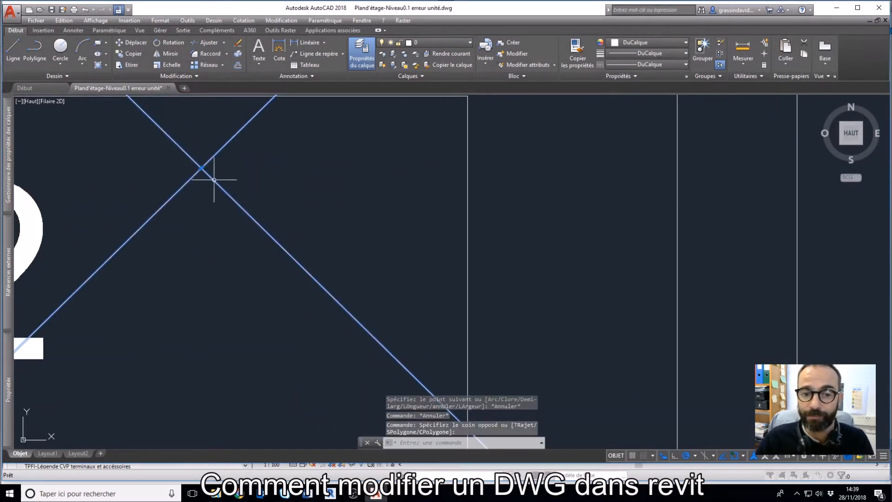
{"action": "scroll", "coordinate": [214, 180], "scroll_direction": "down", "scroll_amount": 10}
{"action": "key", "text": "Escape"}
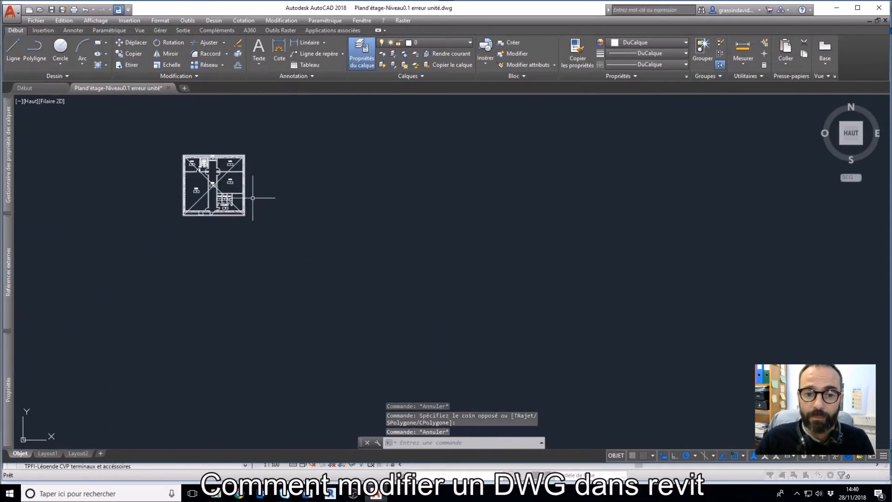
{"action": "scroll", "coordinate": [243, 191], "scroll_direction": "up", "scroll_amount": 6}
{"action": "key", "text": "Escape"}
{"action": "left_click", "coordinate": [144, 142]}
{"action": "left_click", "coordinate": [148, 157]}
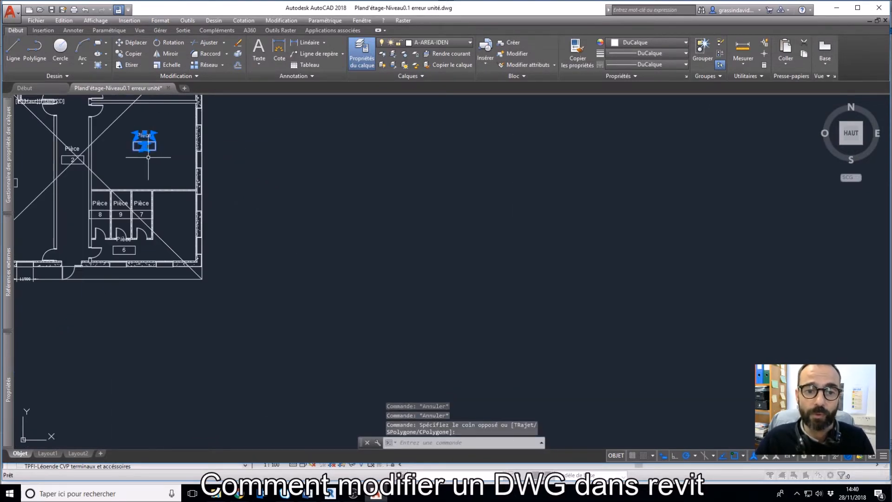
{"action": "mouse_move", "coordinate": [145, 151]}
{"action": "left_mouse_down"}
{"action": "mouse_move", "coordinate": [364, 148]}
{"action": "mouse_move", "coordinate": [132, 152]}
{"action": "mouse_move", "coordinate": [136, 163]}
{"action": "left_mouse_up"}
{"action": "key", "text": "Escape"}
{"action": "key", "text": "Escape"}
Copy room 5's "Pièce" label horizontally to a spot outside the building and change the copy's text to RDC
{"action": "left_click", "coordinate": [150, 135]}
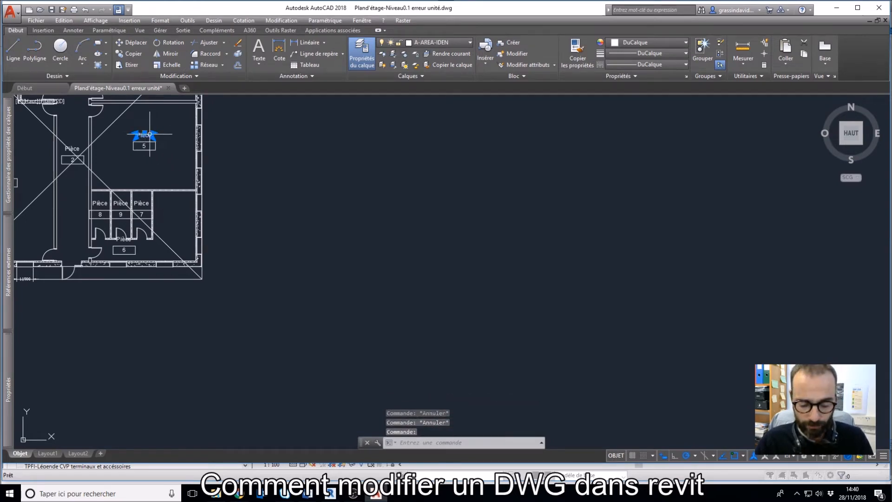
{"action": "type", "text": "cp"}
{"action": "key", "text": "Return"}
{"action": "left_click", "coordinate": [151, 134]}
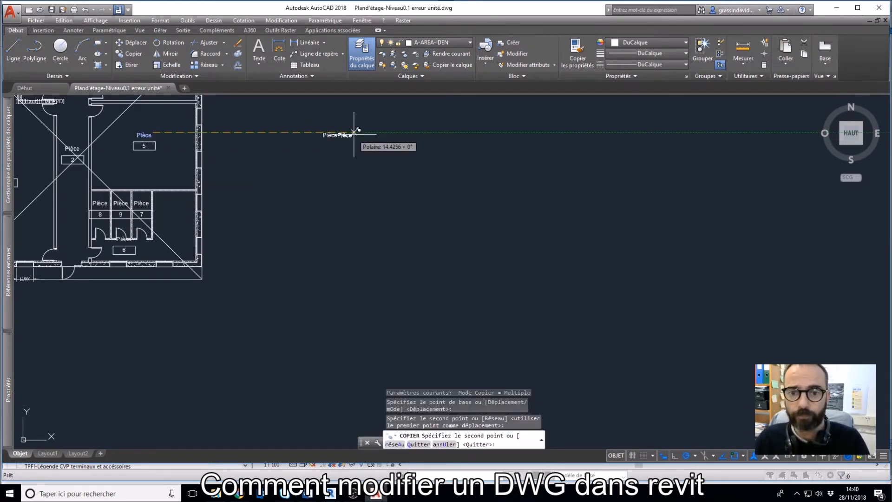
{"action": "left_click", "coordinate": [353, 134]}
{"action": "key", "text": "Escape"}
{"action": "double_click", "coordinate": [336, 135]}
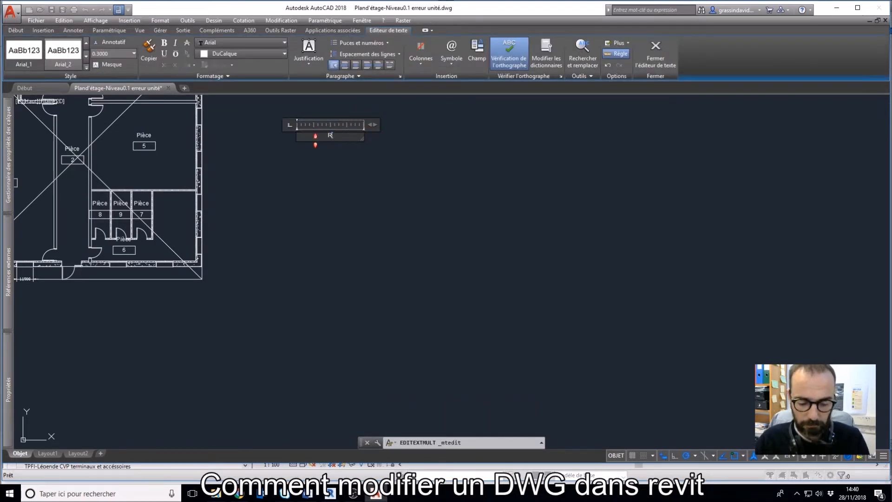
{"action": "key", "text": "Escape"}
{"action": "scroll", "coordinate": [455, 246], "scroll_direction": "down", "scroll_amount": 5}
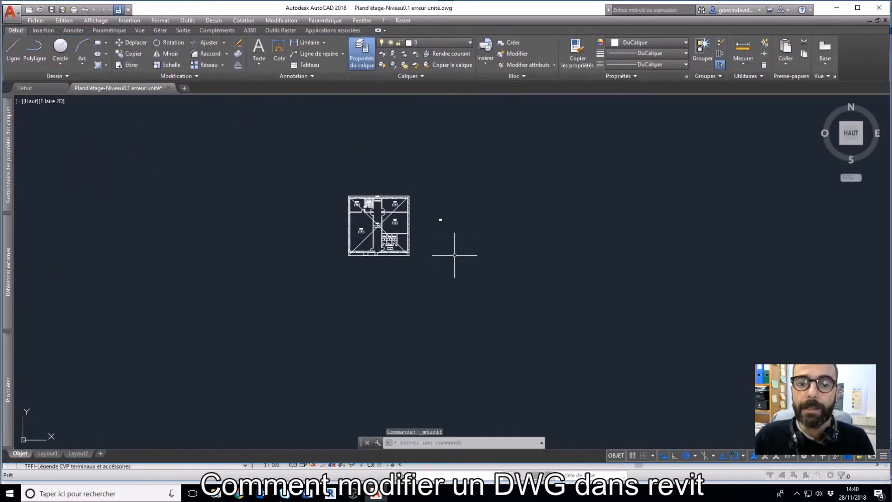
Stretch the side of the rectangle beside rooms 4 and 5 outward until the rectangle also encloses the RDC label
{"action": "scroll", "coordinate": [418, 210], "scroll_direction": "up", "scroll_amount": 7}
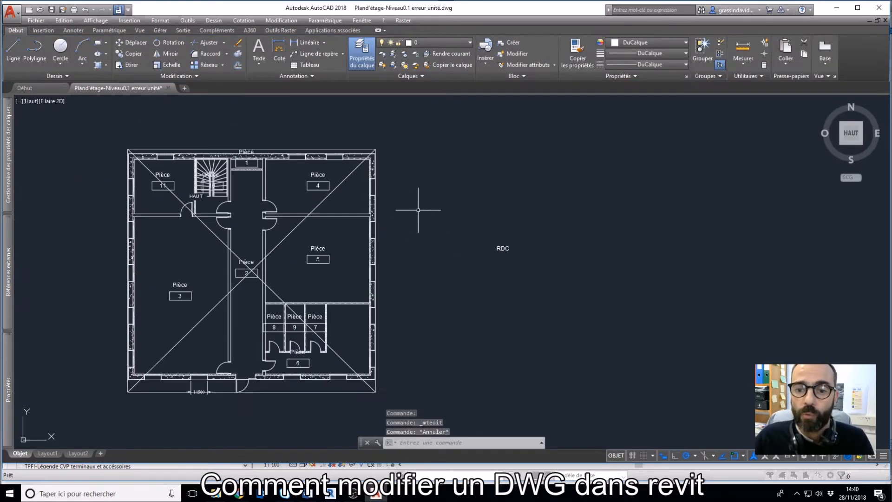
{"action": "left_click", "coordinate": [376, 151]}
{"action": "left_click", "coordinate": [376, 269]}
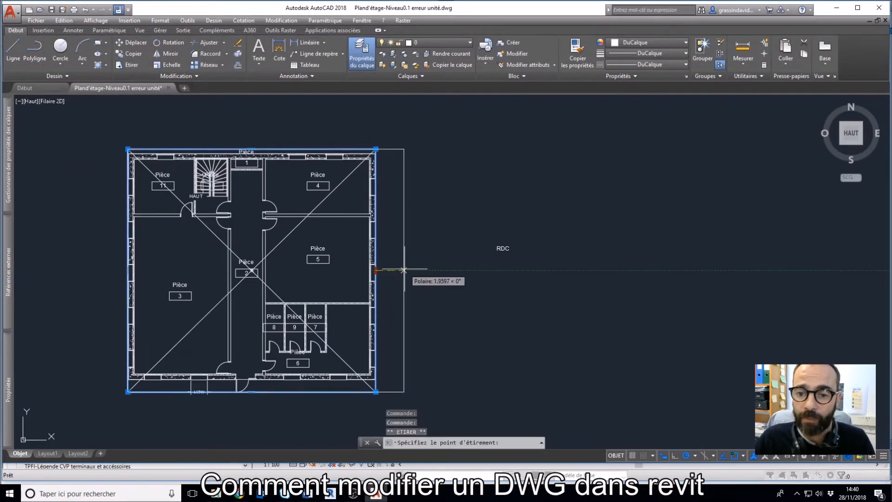
{"action": "left_click", "coordinate": [514, 270]}
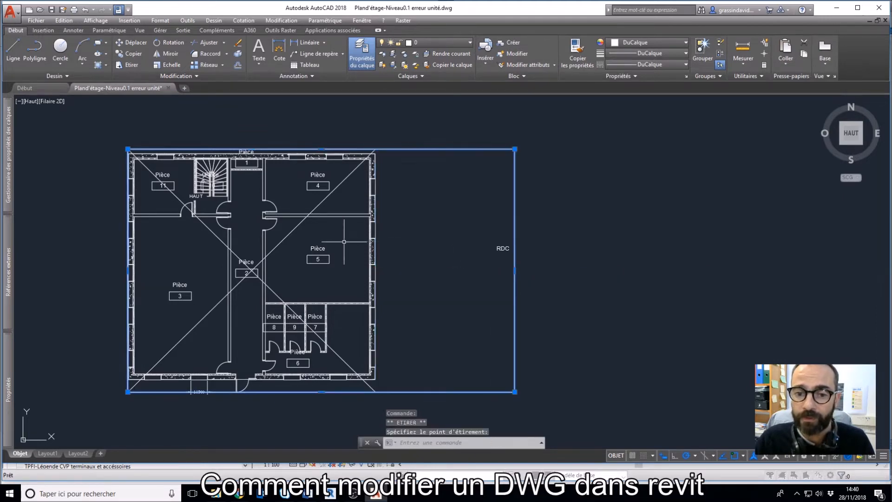
{"action": "key", "text": "Escape"}
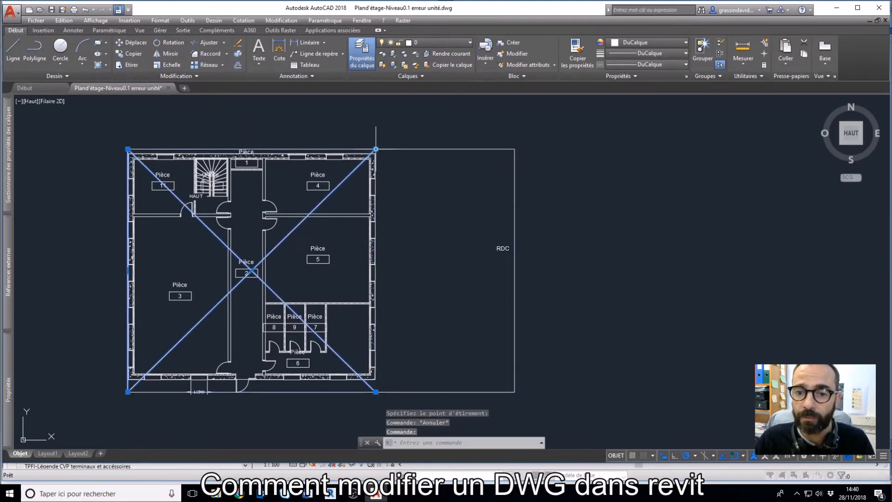
Stretch the polyline's two ends to the widened rectangle's outer corners and examine where the diagonals cross in room 5
{"action": "left_click", "coordinate": [376, 149]}
{"action": "left_click", "coordinate": [514, 149]}
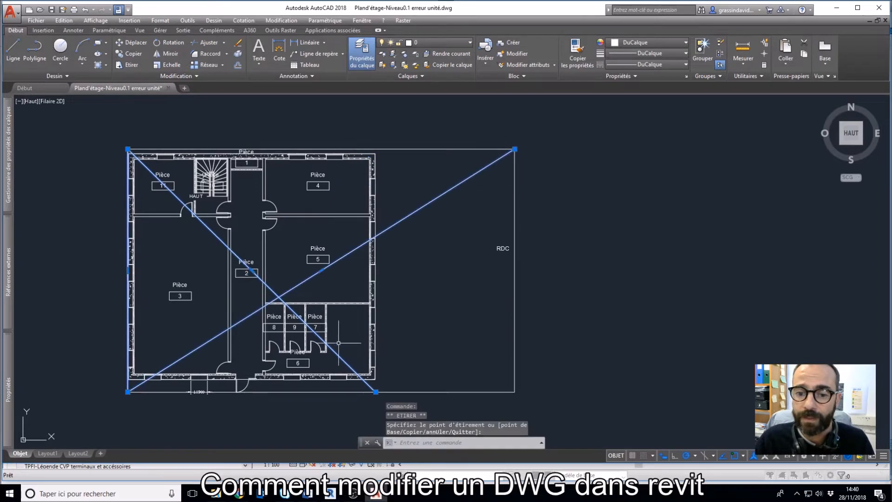
{"action": "left_click", "coordinate": [375, 391]}
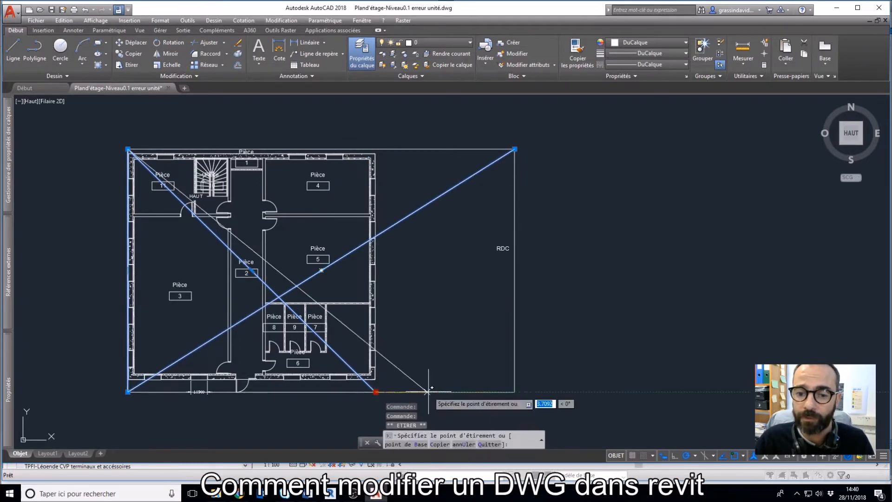
{"action": "left_click", "coordinate": [514, 392]}
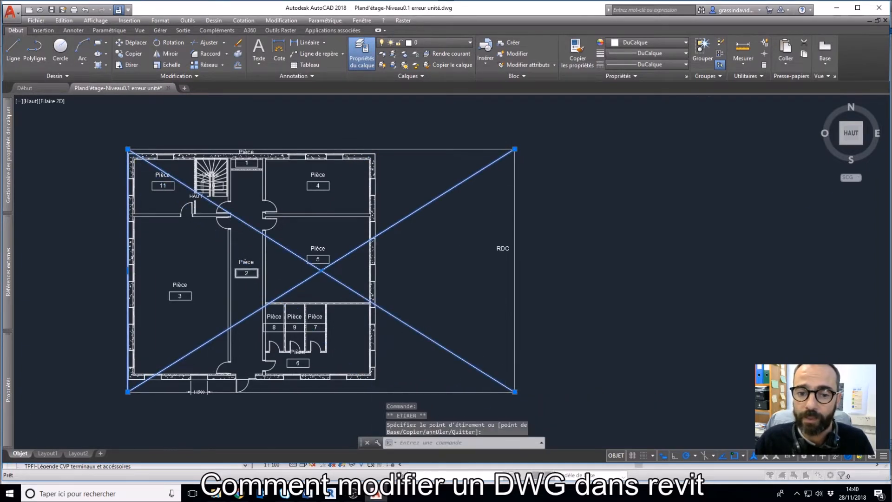
{"action": "scroll", "coordinate": [245, 272], "scroll_direction": "up", "scroll_amount": 8}
{"action": "middle_click_drag", "start_coordinate": [692, 237], "coordinate": [427, 232]}
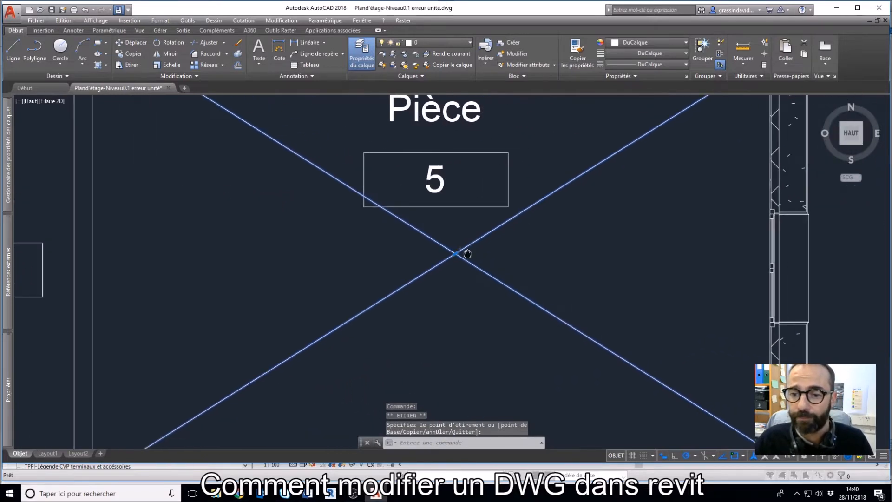
{"action": "middle_click_drag", "start_coordinate": [525, 251], "coordinate": [475, 246]}
{"action": "key", "text": "Escape"}
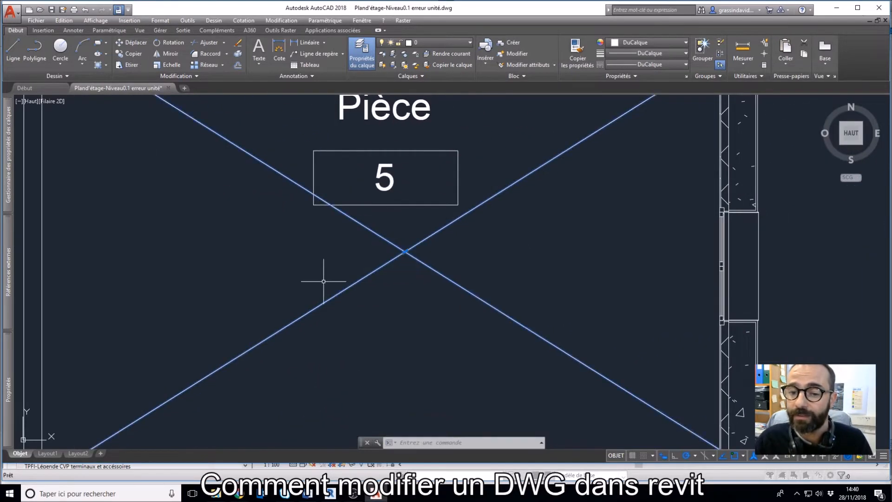
Erase the rectangle and the diagonal polyline, keeping the RDC label
{"action": "scroll", "coordinate": [319, 285], "scroll_direction": "down", "scroll_amount": 8}
{"action": "left_click", "coordinate": [563, 167]}
{"action": "left_click", "coordinate": [484, 209]}
{"action": "key", "text": "Delete"}
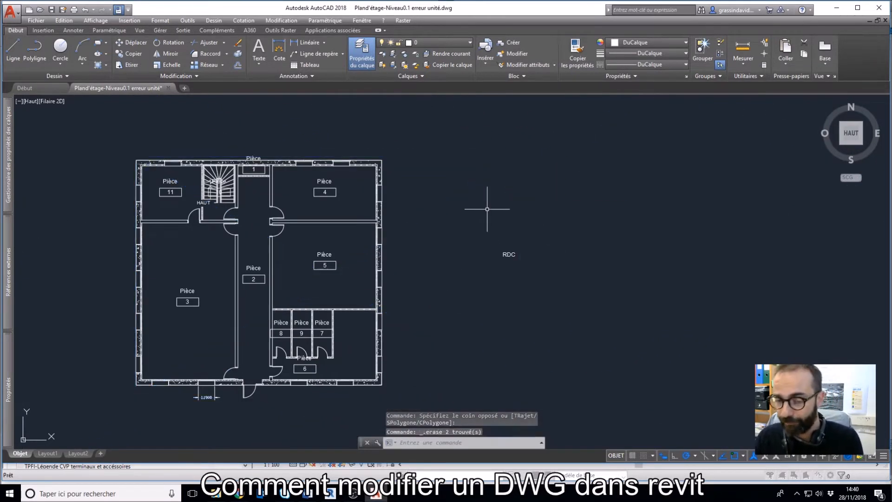
{"action": "scroll", "coordinate": [519, 254], "scroll_direction": "down", "scroll_amount": 4}
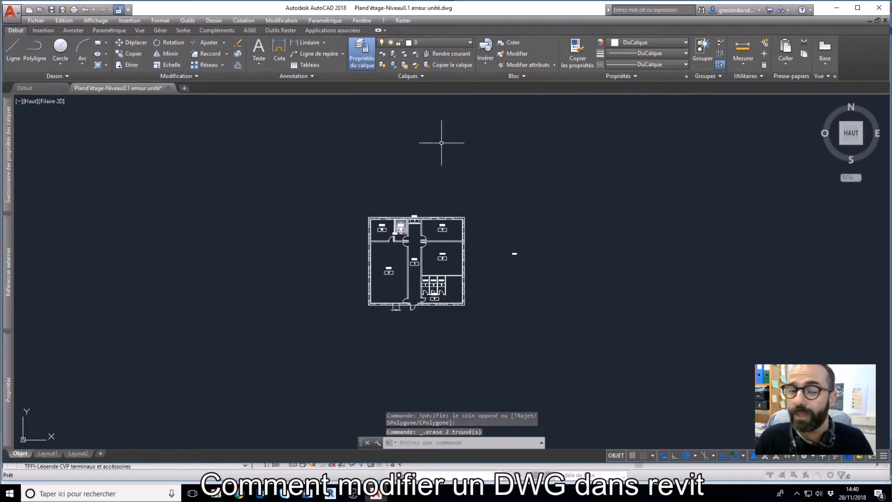
Switch to Revit and link niveau 0.dwg with the positioning Automatique - Centre à centre
{"action": "left_click", "coordinate": [836, 8]}
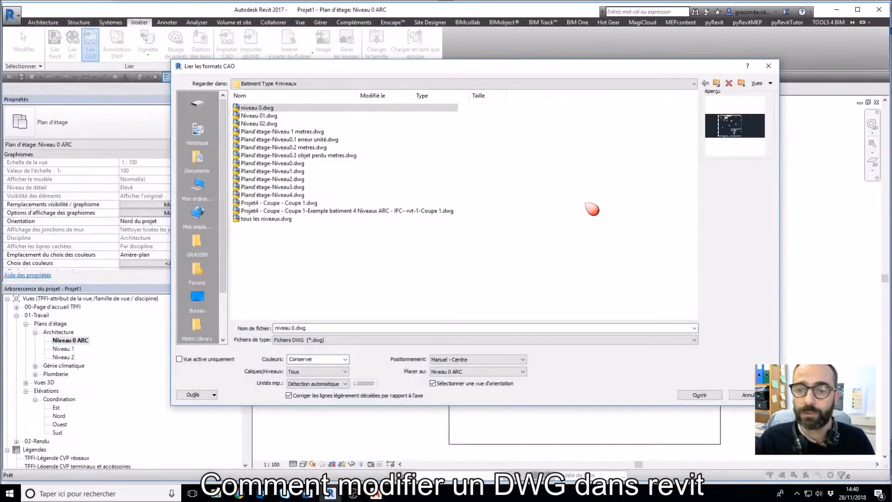
{"action": "left_click", "coordinate": [260, 108]}
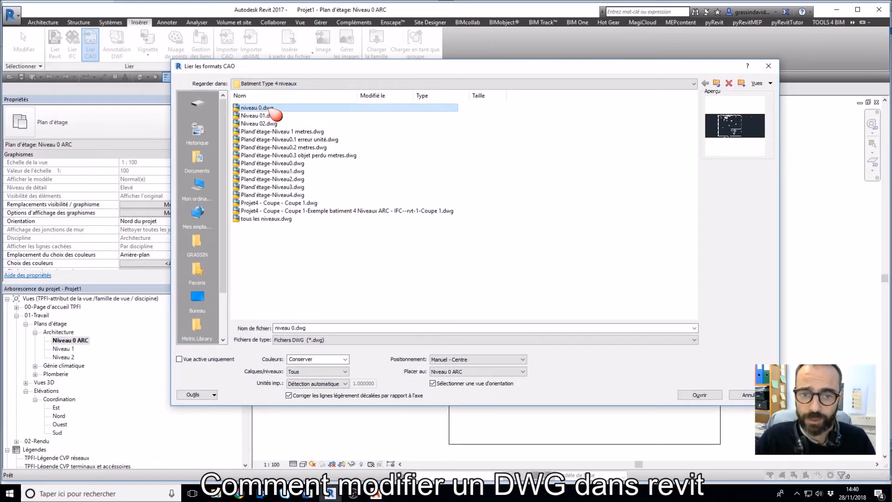
{"action": "left_click", "coordinate": [478, 359]}
{"action": "left_click", "coordinate": [486, 368]}
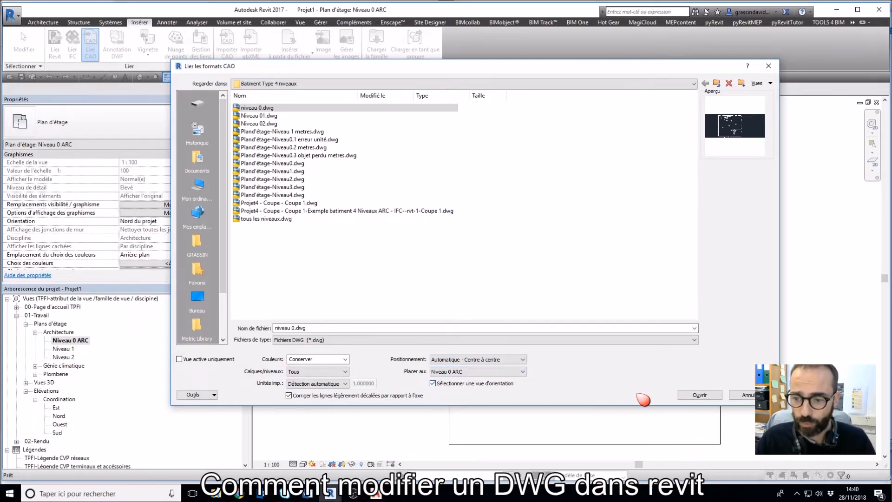
{"action": "left_click", "coordinate": [698, 394]}
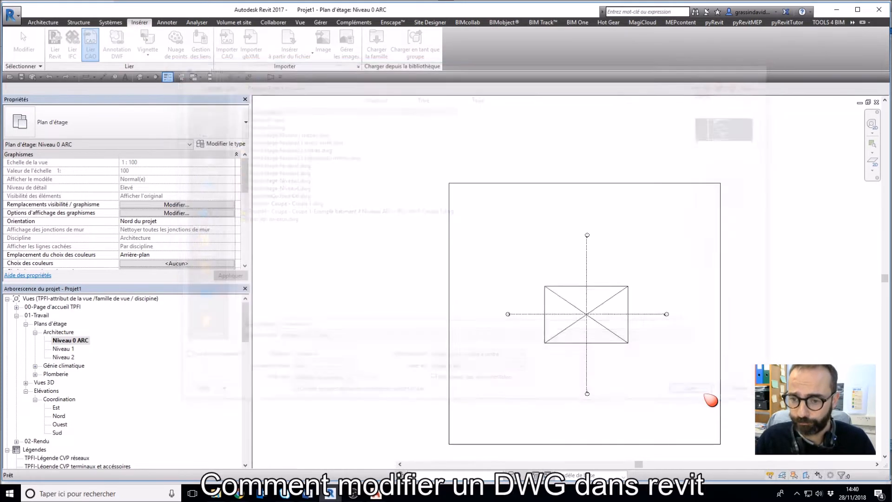
Examine how the linked niveau 0.dwg plan and its RDC label sit within the rectangle, diagonals and elevation markers
{"action": "scroll", "coordinate": [636, 379], "scroll_direction": "up", "scroll_amount": 4}
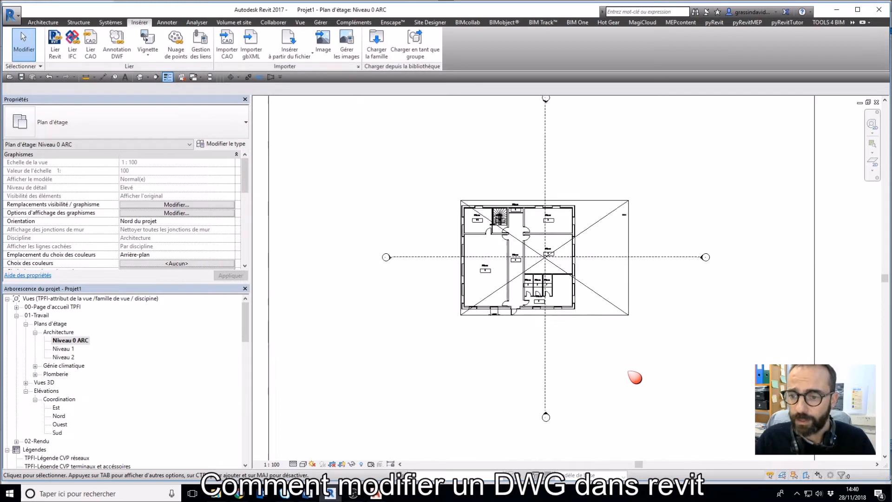
{"action": "scroll", "coordinate": [629, 226], "scroll_direction": "up", "scroll_amount": 2}
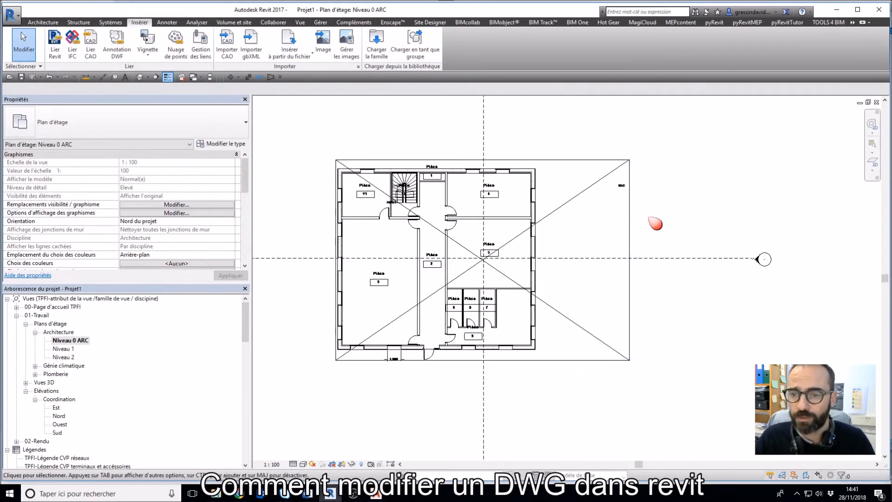
{"action": "scroll", "coordinate": [631, 221], "scroll_direction": "up", "scroll_amount": 3}
{"action": "scroll", "coordinate": [506, 266], "scroll_direction": "down", "scroll_amount": 3}
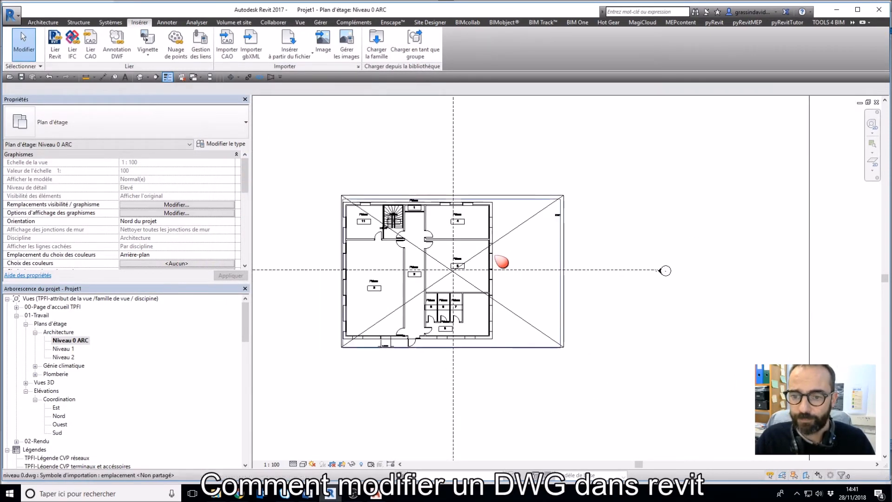
{"action": "left_click", "coordinate": [503, 260]}
{"action": "scroll", "coordinate": [563, 219], "scroll_direction": "up", "scroll_amount": 5}
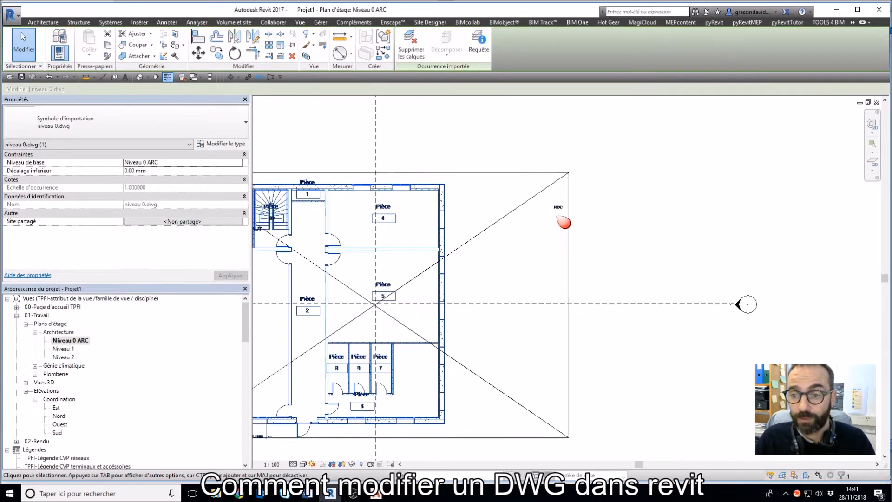
{"action": "scroll", "coordinate": [562, 207], "scroll_direction": "down", "scroll_amount": 5}
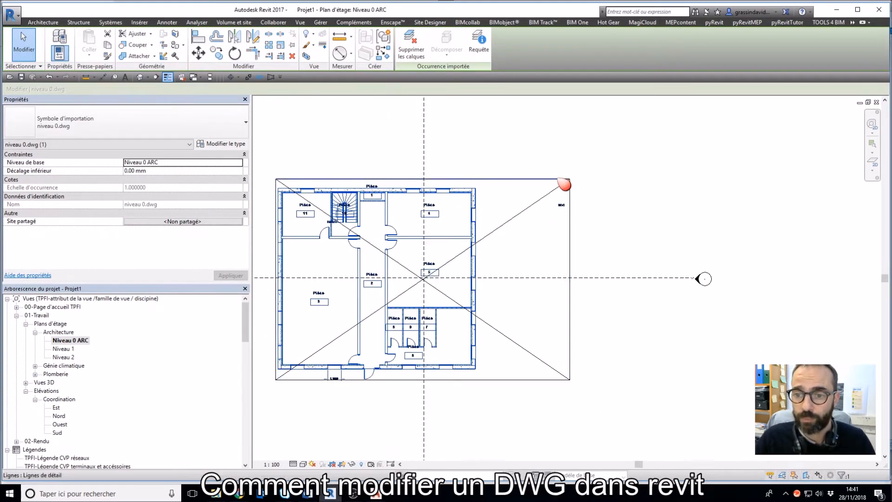
{"action": "left_click", "coordinate": [576, 186]}
{"action": "scroll", "coordinate": [634, 281], "scroll_direction": "down", "scroll_amount": 1}
{"action": "scroll", "coordinate": [634, 281], "scroll_direction": "down", "scroll_amount": 1}
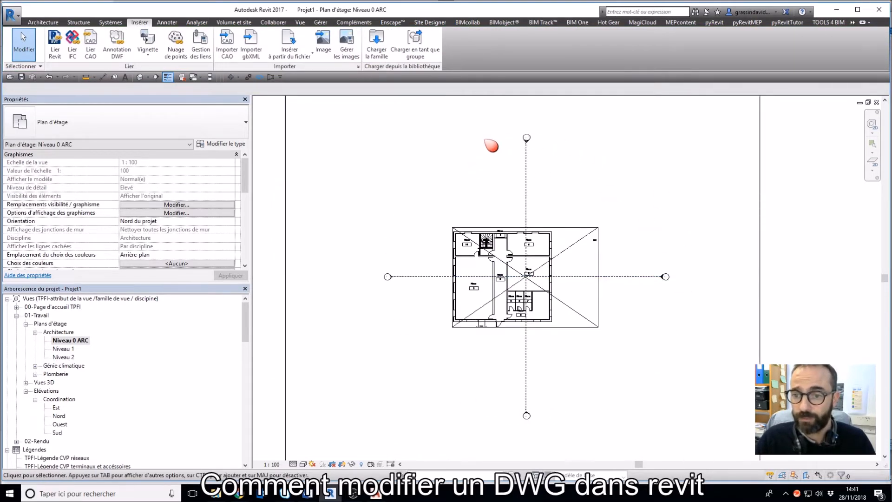
Examine the diagonals' crossing in room 5 and select the niveau 0.dwg link to compare its extents with the rectangle
{"action": "scroll", "coordinate": [534, 288], "scroll_direction": "up", "scroll_amount": 4}
{"action": "scroll", "coordinate": [532, 277], "scroll_direction": "up", "scroll_amount": 8}
{"action": "scroll", "coordinate": [528, 272], "scroll_direction": "down", "scroll_amount": 4}
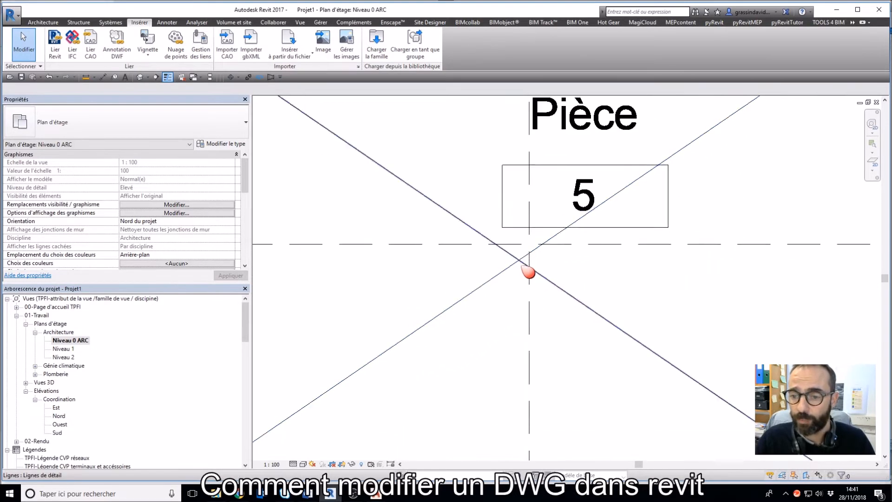
{"action": "scroll", "coordinate": [525, 276], "scroll_direction": "down", "scroll_amount": 6}
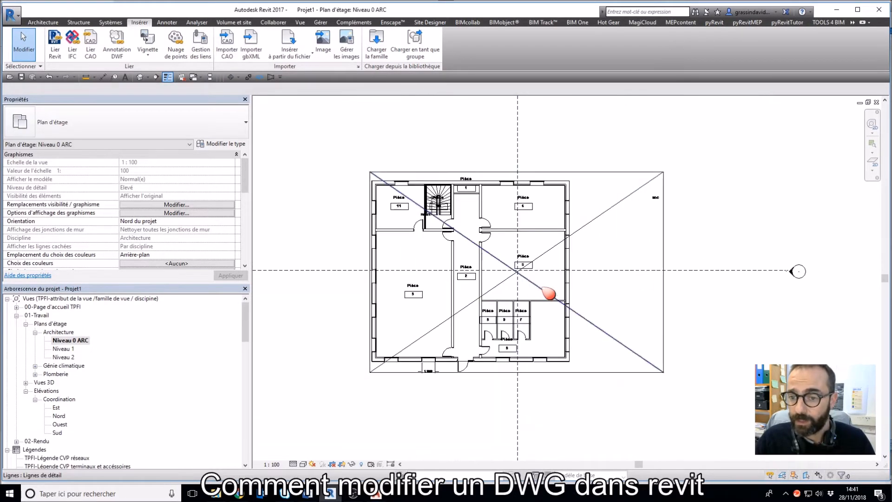
{"action": "left_click", "coordinate": [575, 203]}
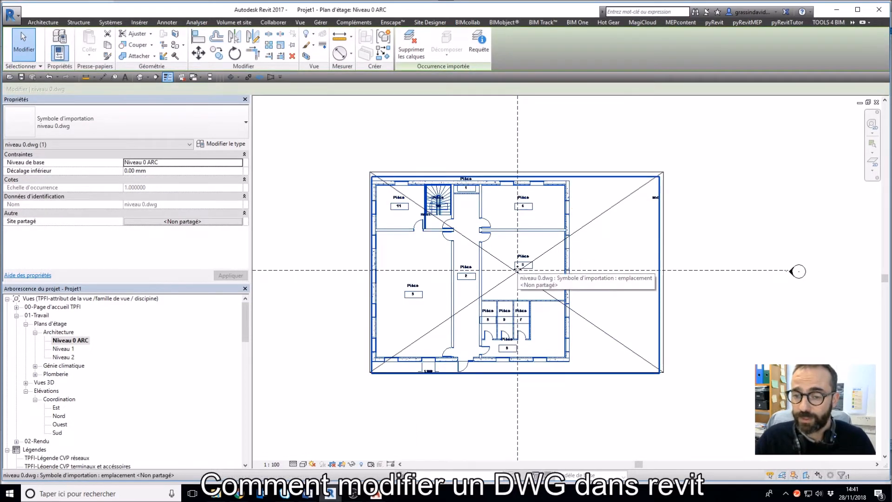
{"action": "left_click", "coordinate": [686, 321]}
{"action": "scroll", "coordinate": [563, 343], "scroll_direction": "down", "scroll_amount": 2}
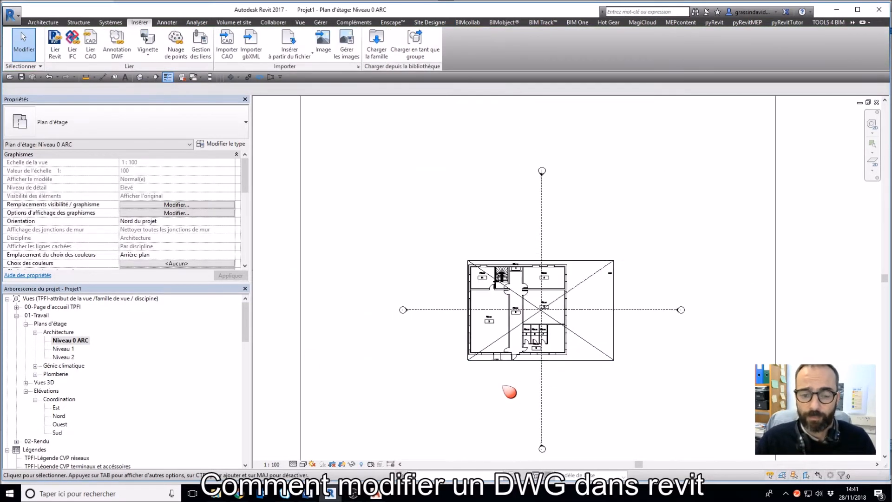
Open the Niveau 1 floor plan and link Niveau 01.dwg with the positioning Automatique - Centre à centre
{"action": "double_click", "coordinate": [74, 350]}
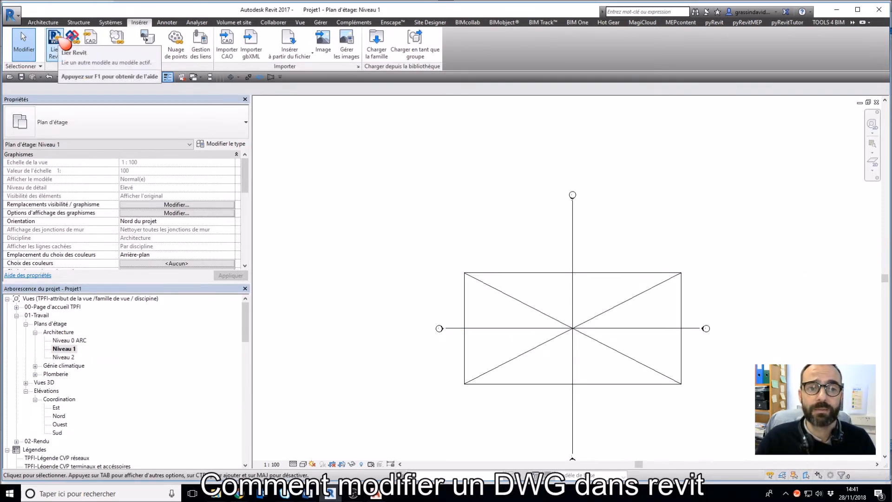
{"action": "left_click", "coordinate": [91, 44]}
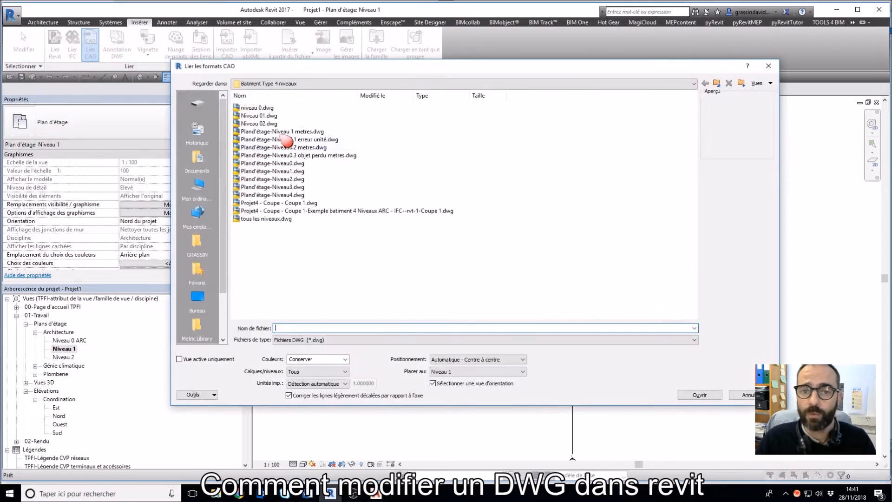
{"action": "left_click", "coordinate": [269, 116]}
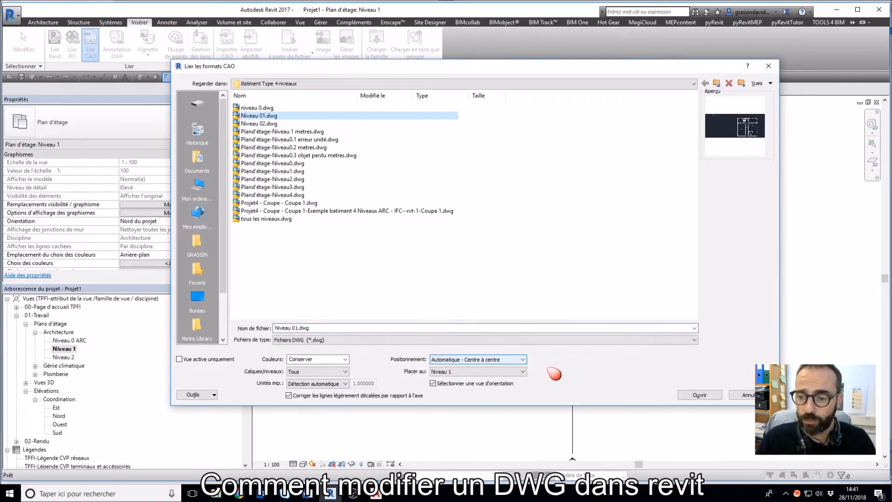
{"action": "left_click", "coordinate": [699, 394]}
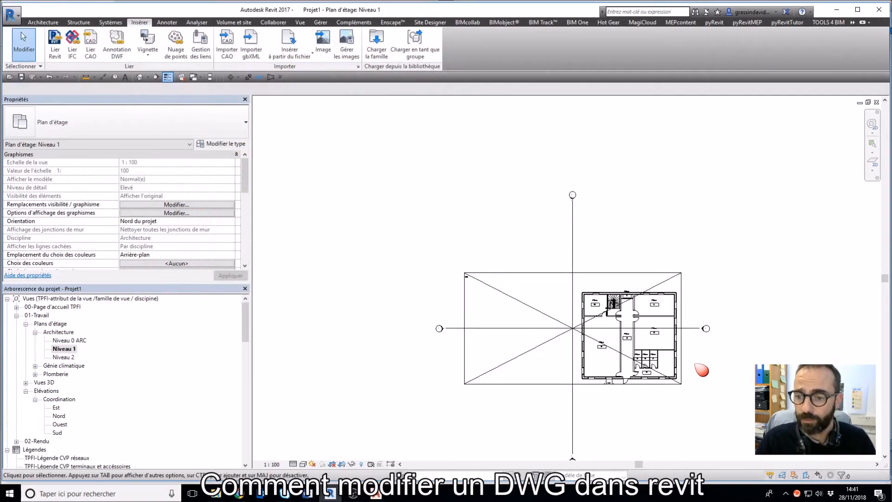
Examine the label near the rectangle's upper-left corner and the diagonals around the linked Niveau 01.dwg plan
{"action": "scroll", "coordinate": [463, 295], "scroll_direction": "up", "scroll_amount": 3}
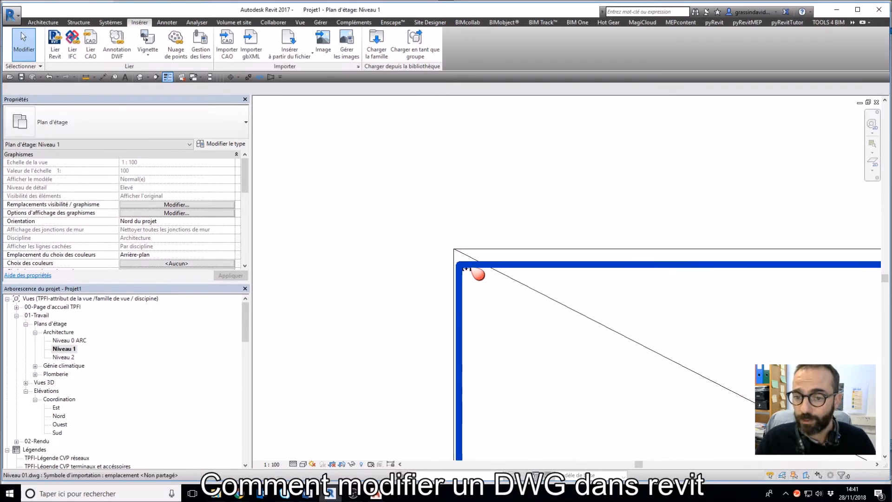
{"action": "scroll", "coordinate": [472, 278], "scroll_direction": "down", "scroll_amount": 3}
{"action": "left_click", "coordinate": [476, 279]}
{"action": "scroll", "coordinate": [657, 318], "scroll_direction": "up", "scroll_amount": 2}
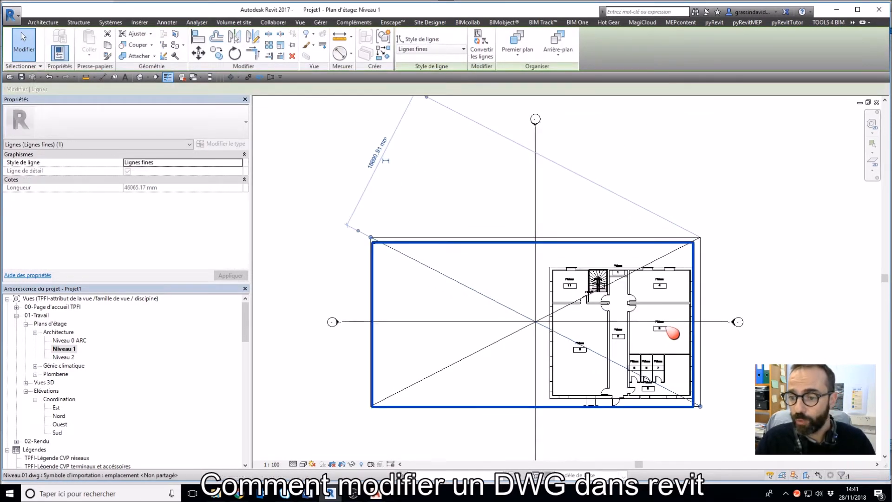
{"action": "key", "text": "Escape"}
Compare room 5's position relative to the diagonals' crossing in the Niveau 0 ARC and Niveau 1 floor plans
{"action": "key", "text": "ctrl+Tab"}
{"action": "scroll", "coordinate": [548, 302], "scroll_direction": "up", "scroll_amount": 5}
{"action": "scroll", "coordinate": [534, 285], "scroll_direction": "down", "scroll_amount": 2}
{"action": "scroll", "coordinate": [528, 241], "scroll_direction": "down", "scroll_amount": 2}
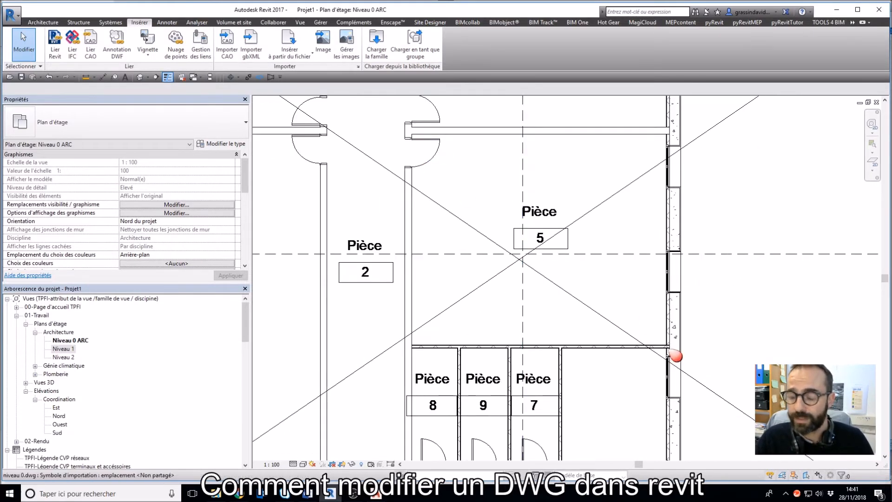
{"action": "key", "text": "ctrl+Tab"}
{"action": "scroll", "coordinate": [622, 342], "scroll_direction": "down", "scroll_amount": 2}
{"action": "scroll", "coordinate": [657, 339], "scroll_direction": "up", "scroll_amount": 7}
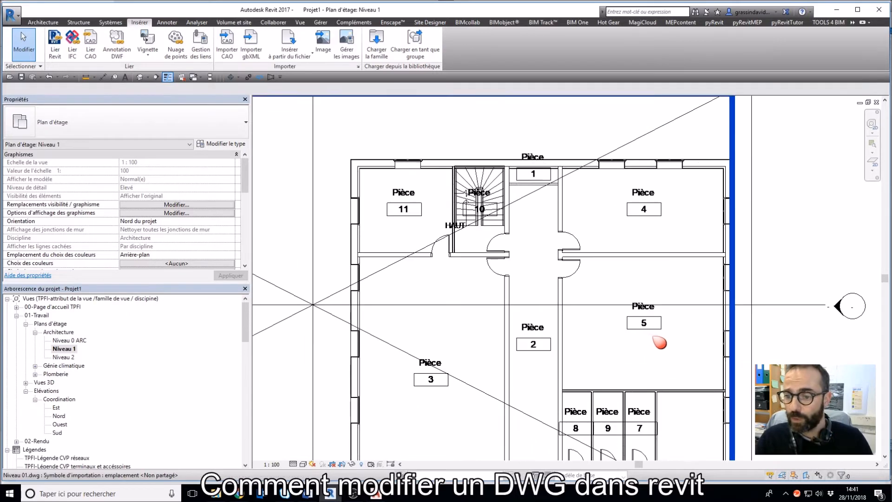
{"action": "scroll", "coordinate": [659, 339], "scroll_direction": "up", "scroll_amount": 4}
{"action": "scroll", "coordinate": [664, 337], "scroll_direction": "down", "scroll_amount": 5}
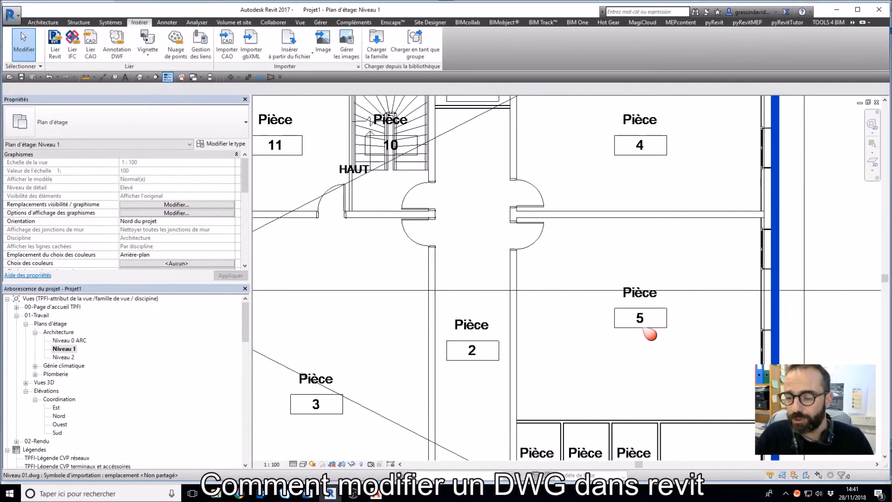
{"action": "scroll", "coordinate": [673, 329], "scroll_direction": "up", "scroll_amount": 4}
{"action": "scroll", "coordinate": [673, 330], "scroll_direction": "down", "scroll_amount": 2}
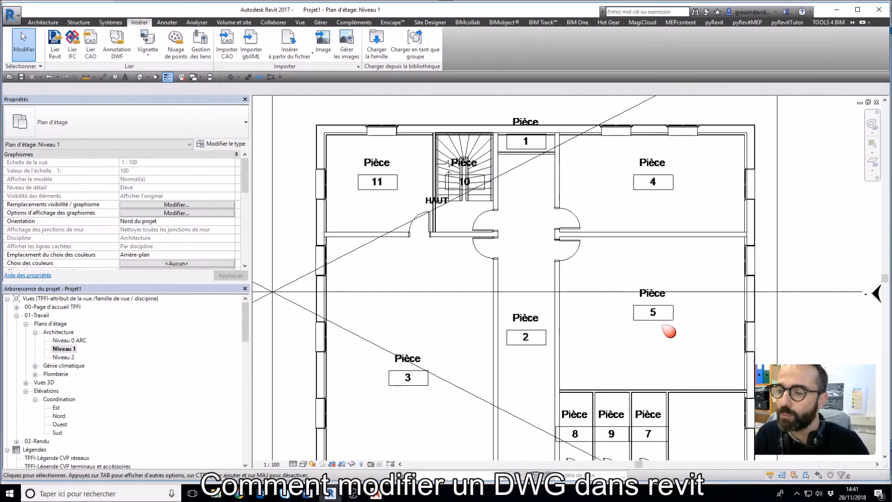
{"action": "middle_click_drag", "start_coordinate": [673, 331], "coordinate": [614, 312]}
{"action": "scroll", "coordinate": [593, 303], "scroll_direction": "down", "scroll_amount": 2}
{"action": "scroll", "coordinate": [590, 307], "scroll_direction": "up", "scroll_amount": 2}
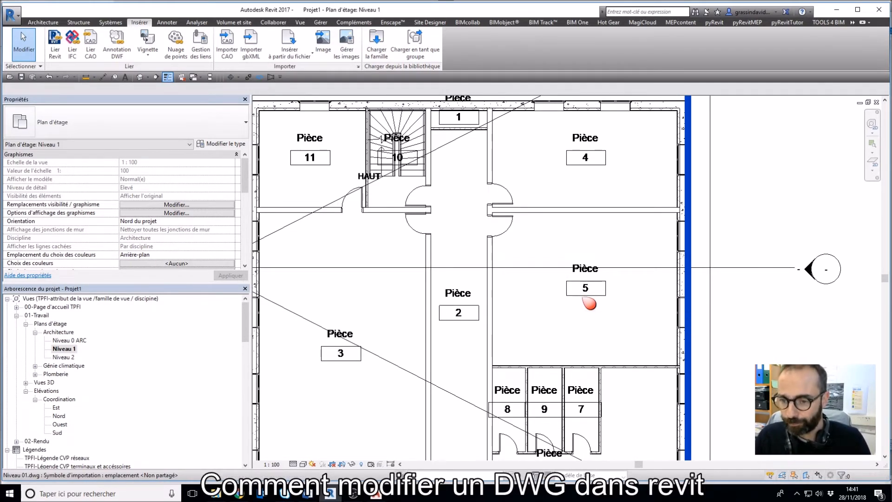
{"action": "scroll", "coordinate": [592, 305], "scroll_direction": "up", "scroll_amount": 2}
{"action": "middle_click_drag", "start_coordinate": [584, 302], "coordinate": [637, 305]}
{"action": "scroll", "coordinate": [500, 285], "scroll_direction": "down", "scroll_amount": 6}
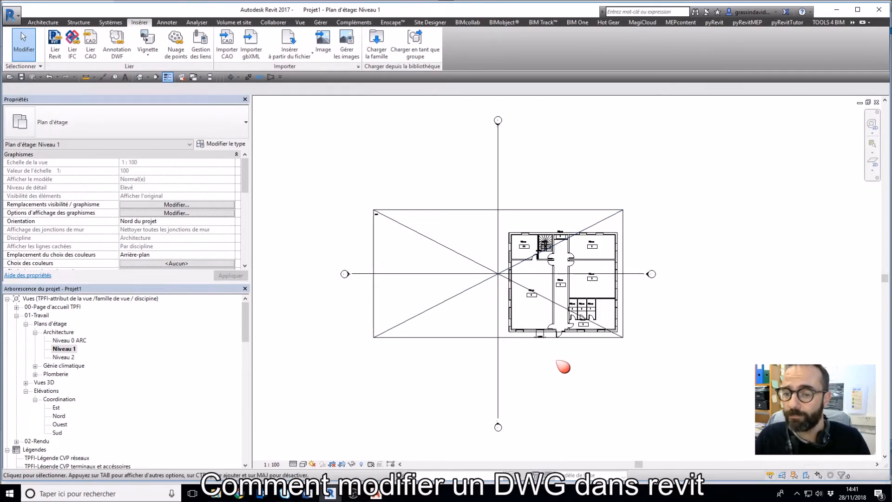
Recheck the isolated label's distance from the building in the Niveau 1 plan
{"action": "scroll", "coordinate": [376, 213], "scroll_direction": "up", "scroll_amount": 5}
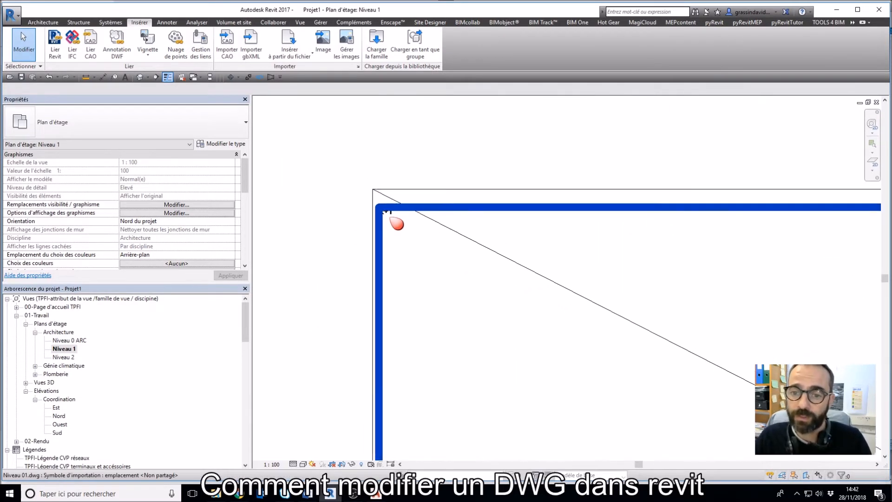
{"action": "scroll", "coordinate": [395, 224], "scroll_direction": "down", "scroll_amount": 5}
{"action": "middle_click_drag", "start_coordinate": [680, 354], "coordinate": [592, 359]}
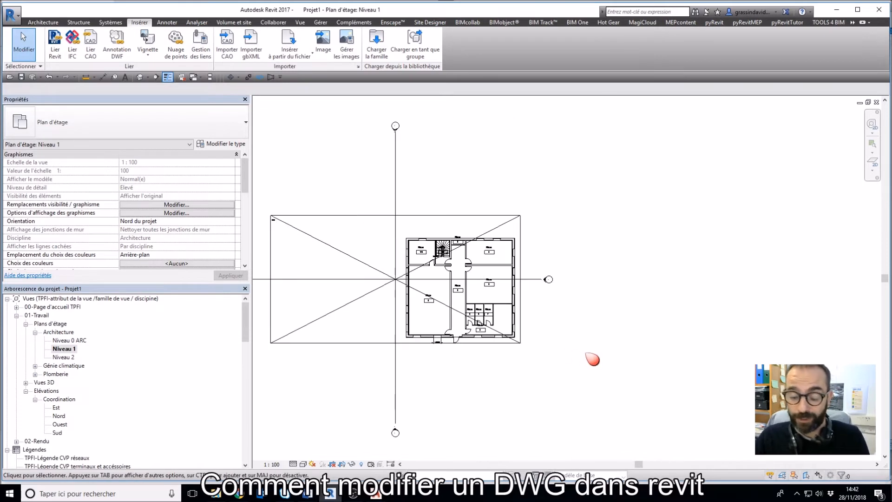
{"action": "scroll", "coordinate": [601, 368], "scroll_direction": "down", "scroll_amount": 1}
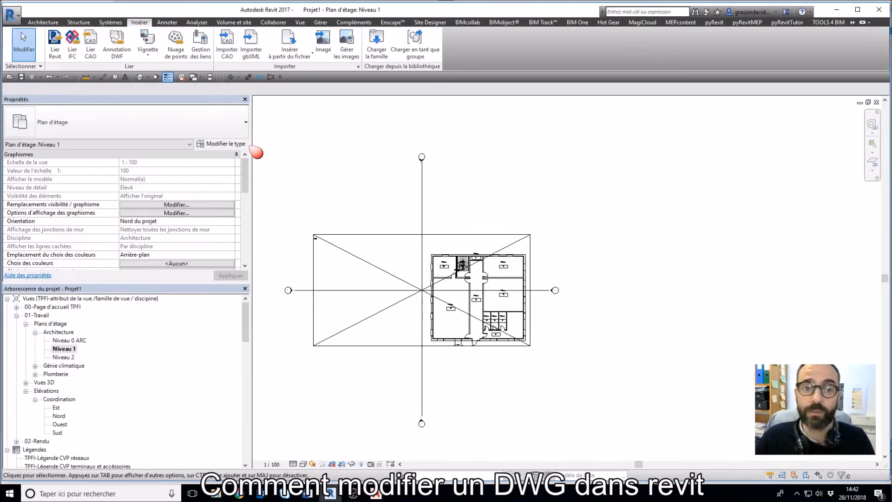
Open the 3D view, turn off its Zone de coupe and orient it isometrically to show both linked plans
{"action": "left_click", "coordinate": [141, 78]}
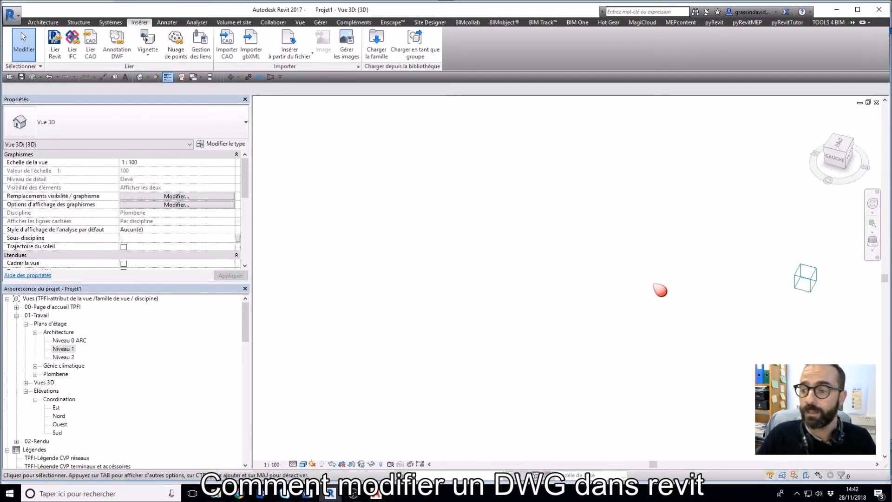
{"action": "scroll", "coordinate": [192, 265], "scroll_direction": "down", "scroll_amount": 5}
{"action": "left_click", "coordinate": [123, 196]}
{"action": "middle_click_drag", "start_coordinate": [349, 310], "coordinate": [637, 305], "text": "shift"}
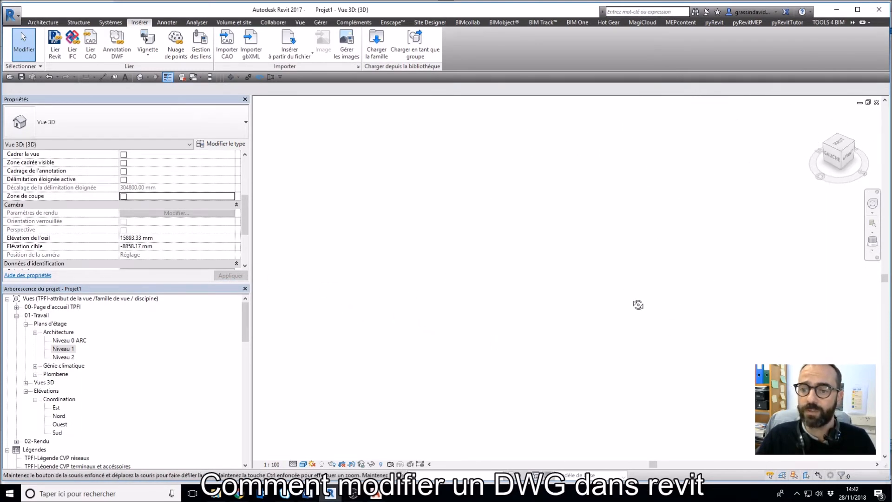
{"action": "left_click", "coordinate": [841, 158]}
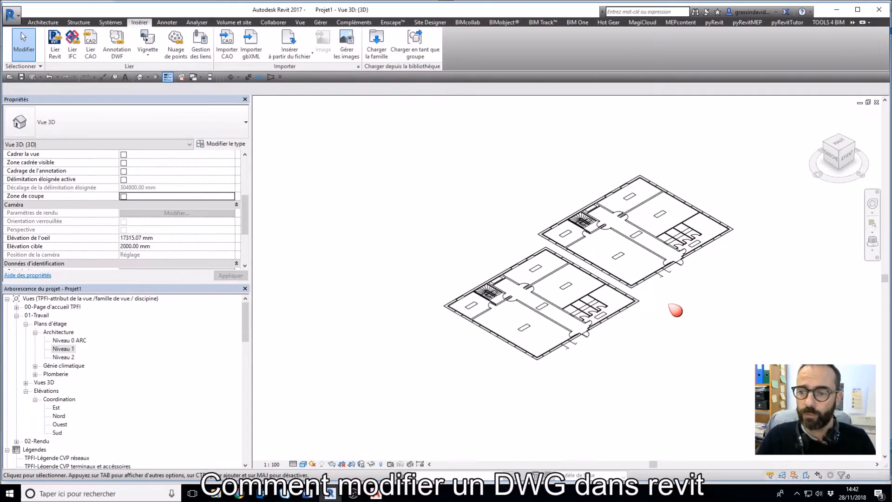
Inspect the Niveau 01.dwg link's offset from niveau 0.dwg in a top 3D view and its position in the Niveau 1 plan
{"action": "left_click", "coordinate": [667, 274]}
{"action": "middle_click_drag", "start_coordinate": [666, 274], "coordinate": [692, 412], "text": "shift"}
{"action": "left_click", "coordinate": [836, 150]}
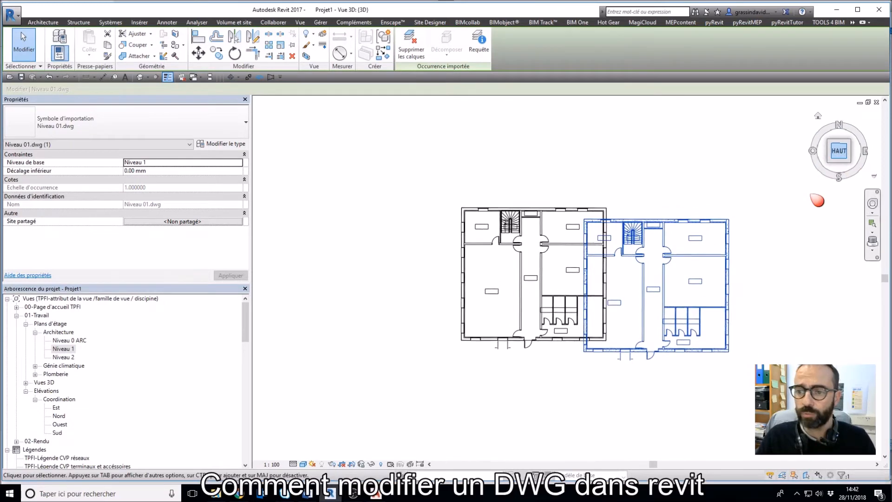
{"action": "left_click", "coordinate": [781, 280]}
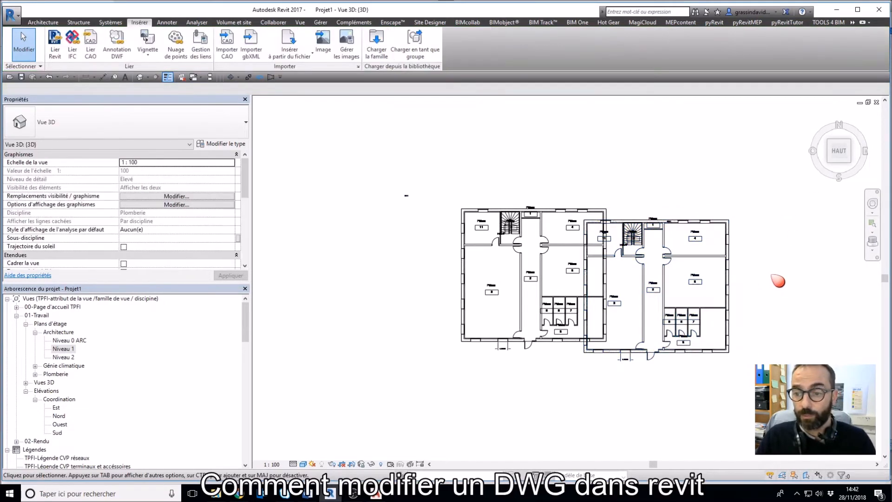
{"action": "key", "text": "ctrl+Tab"}
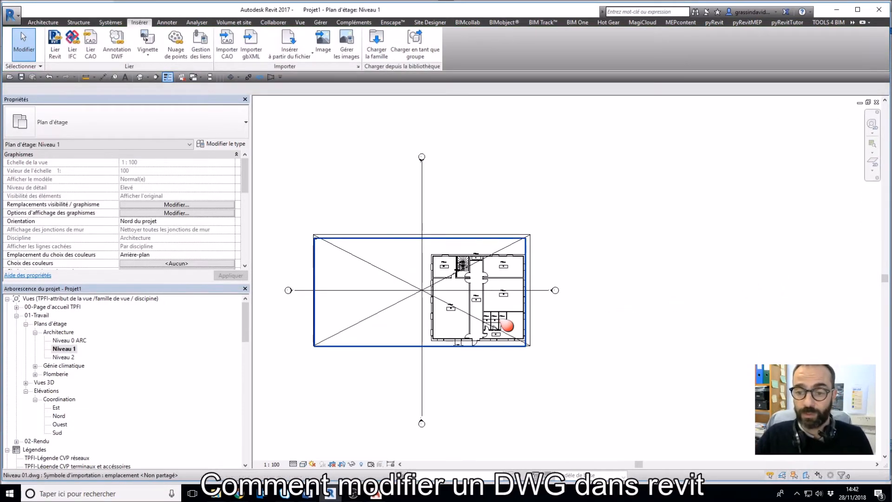
{"action": "left_click", "coordinate": [514, 274]}
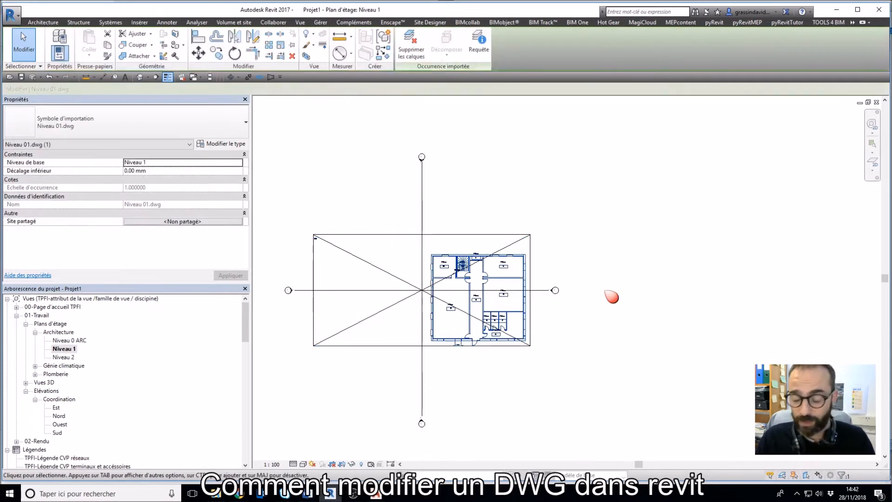
{"action": "left_click", "coordinate": [611, 296]}
Delete the niveau 0.dwg link from the Niveau 0 ARC floor plan, keeping the rectangle and its diagonals
{"action": "key", "text": "ctrl+Tab"}
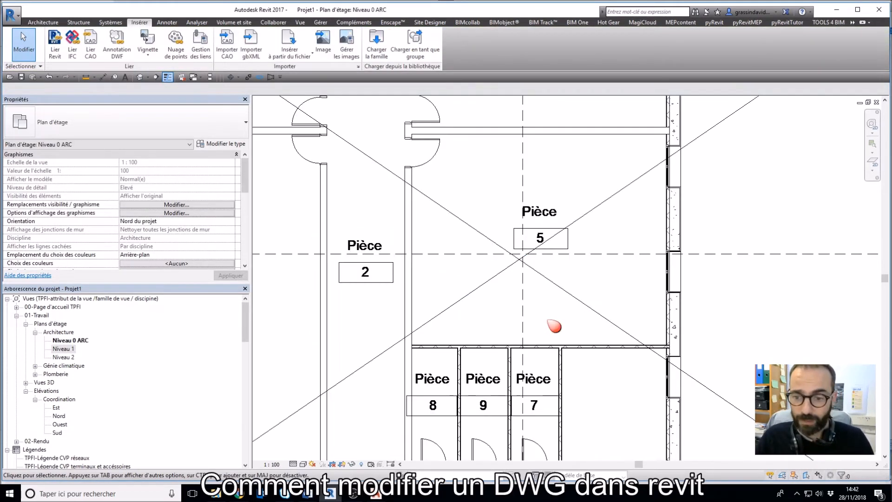
{"action": "left_click", "coordinate": [576, 246]}
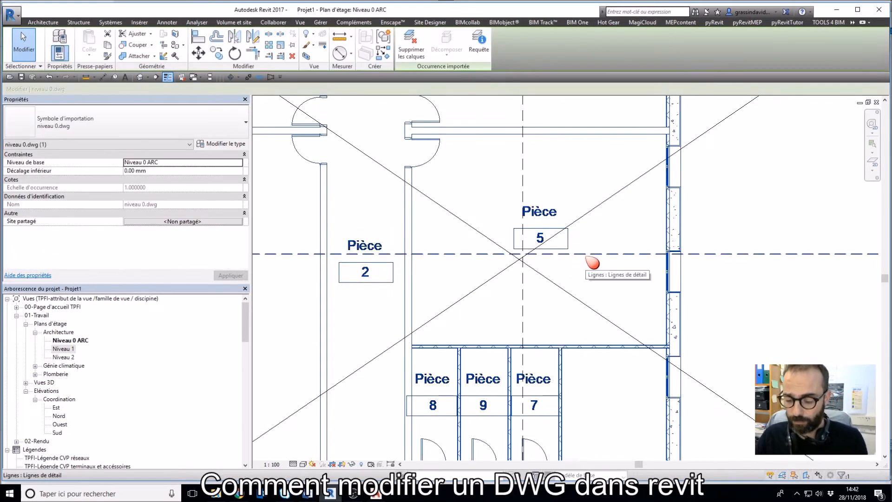
{"action": "key", "text": "Delete"}
{"action": "scroll", "coordinate": [597, 261], "scroll_direction": "down", "scroll_amount": 3}
{"action": "scroll", "coordinate": [653, 294], "scroll_direction": "down", "scroll_amount": 2}
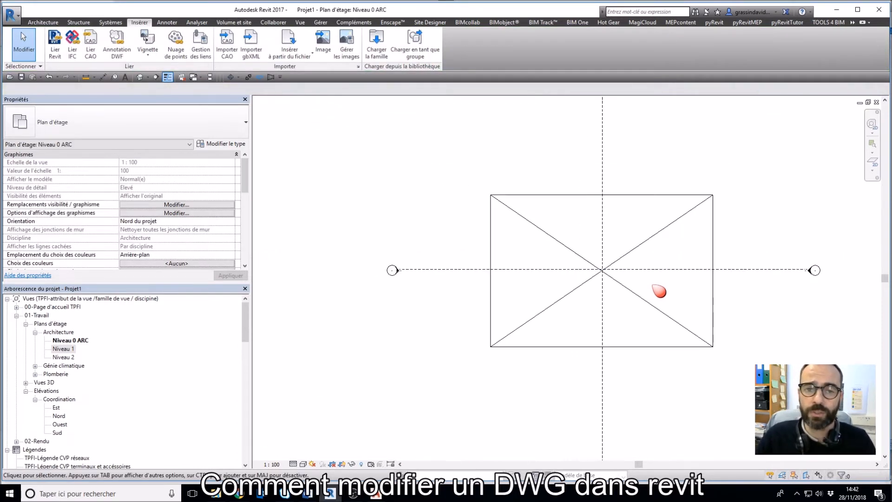
Start a new CAD link in the Niveau 0 ARC plan and set its positioning to Manuel - Point de base
{"action": "left_click", "coordinate": [90, 44]}
{"action": "left_click", "coordinate": [515, 360]}
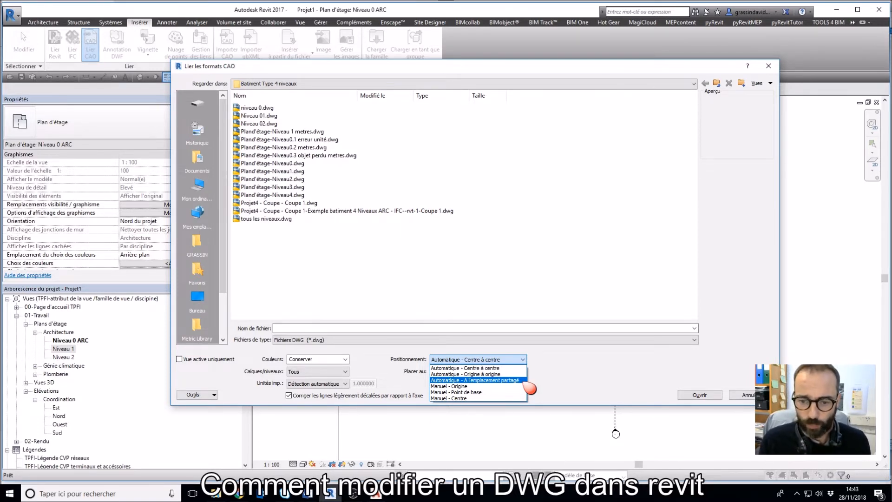
{"action": "left_click", "coordinate": [504, 374]}
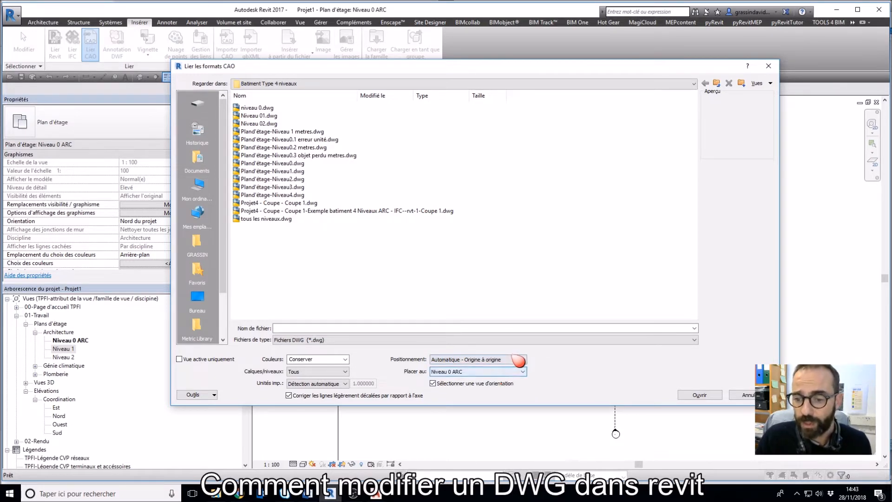
{"action": "left_click", "coordinate": [518, 358]}
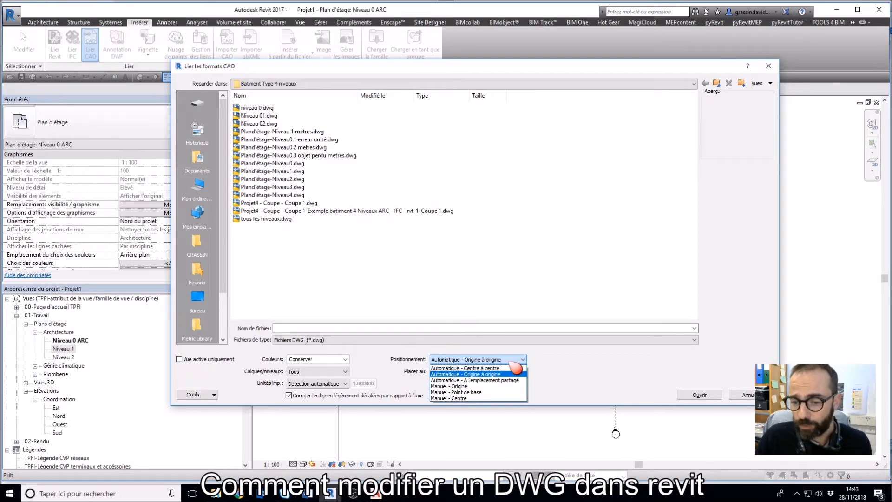
{"action": "left_click", "coordinate": [478, 392]}
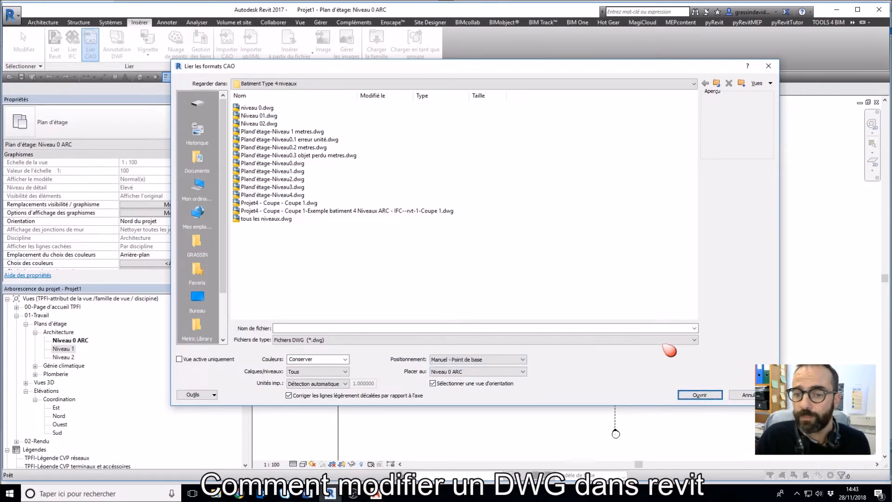
Try to place niveau 0.dwg manually by its base point near the crossing of the diagonals
{"action": "left_click", "coordinate": [270, 112]}
{"action": "left_click", "coordinate": [700, 394]}
{"action": "scroll", "coordinate": [606, 330], "scroll_direction": "down", "scroll_amount": 12}
{"action": "scroll", "coordinate": [597, 312], "scroll_direction": "up", "scroll_amount": 7}
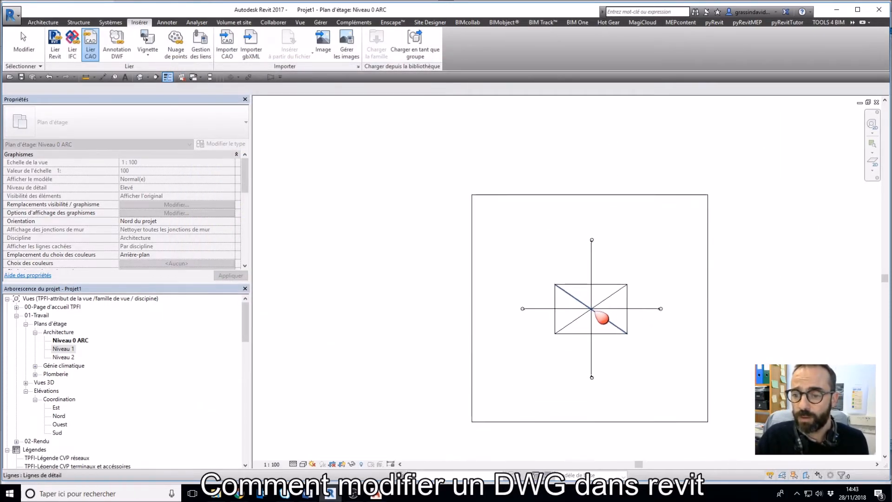
{"action": "scroll", "coordinate": [604, 316], "scroll_direction": "up", "scroll_amount": 3}
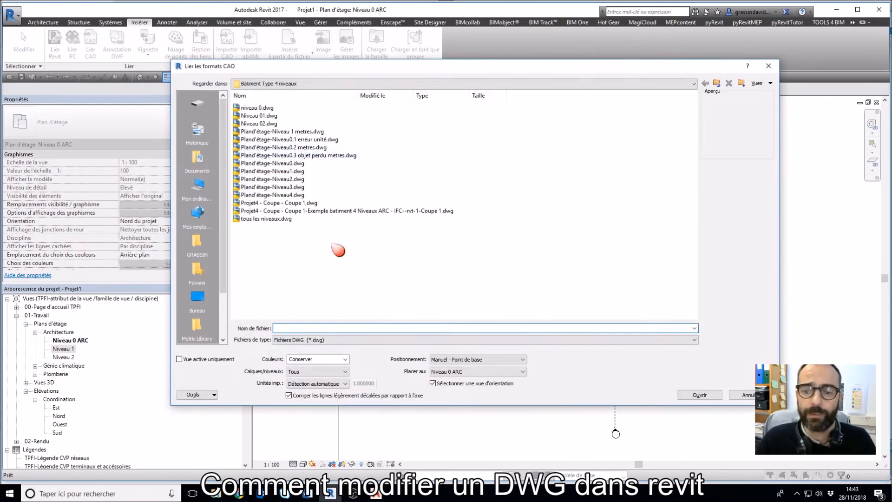
Try to link niveau 0.dwg with positioning Manuel - Centre, placing it over the rectangle near the crossing of the diagonals
{"action": "left_click", "coordinate": [501, 360]}
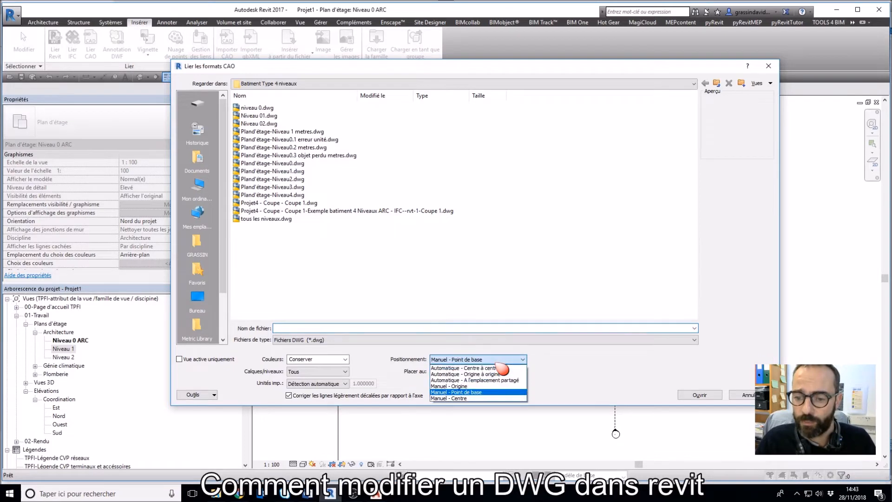
{"action": "left_click", "coordinate": [487, 398]}
{"action": "left_click", "coordinate": [257, 108]}
{"action": "left_click", "coordinate": [702, 396]}
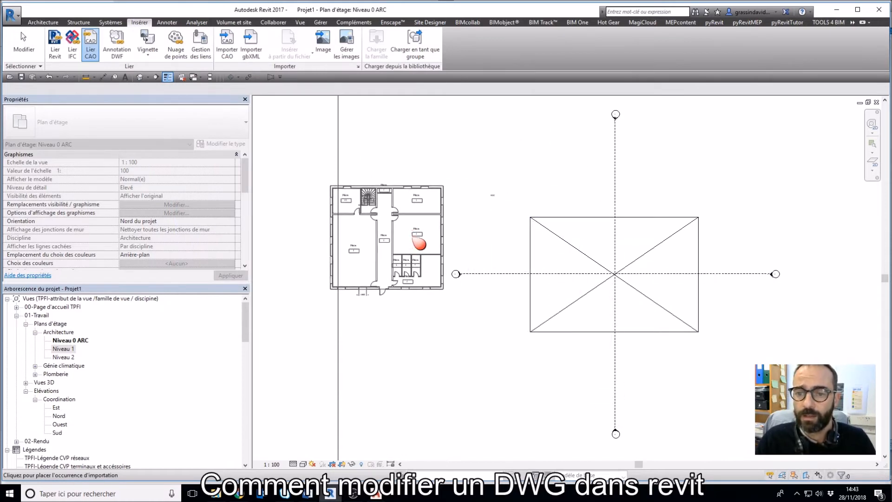
{"action": "scroll", "coordinate": [418, 243], "scroll_direction": "up", "scroll_amount": 10}
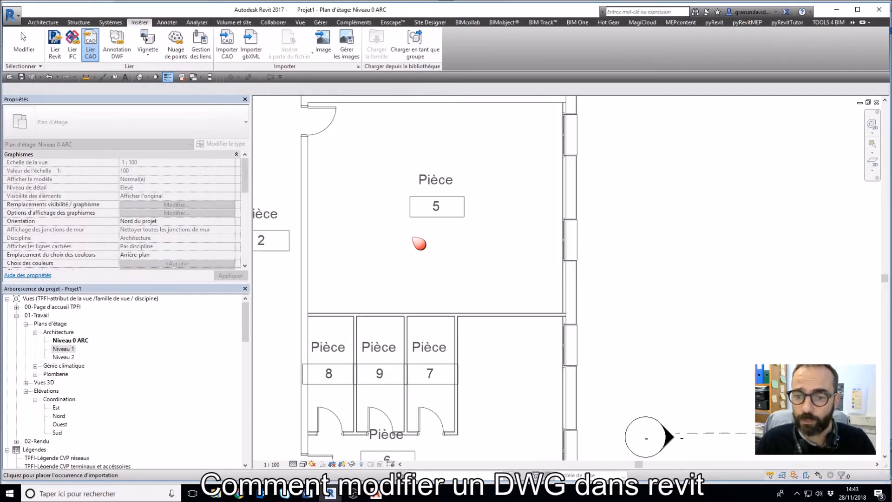
{"action": "scroll", "coordinate": [418, 243], "scroll_direction": "up", "scroll_amount": 2}
{"action": "scroll", "coordinate": [419, 243], "scroll_direction": "down", "scroll_amount": 8}
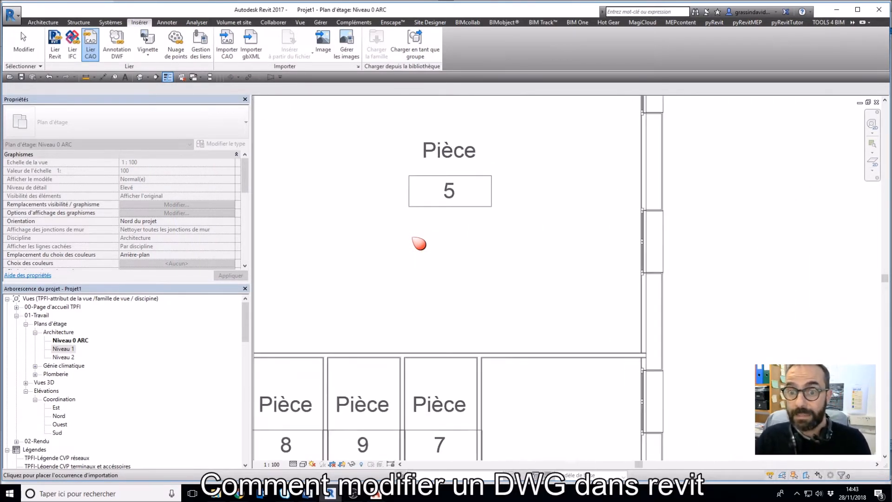
{"action": "left_click", "coordinate": [581, 272]}
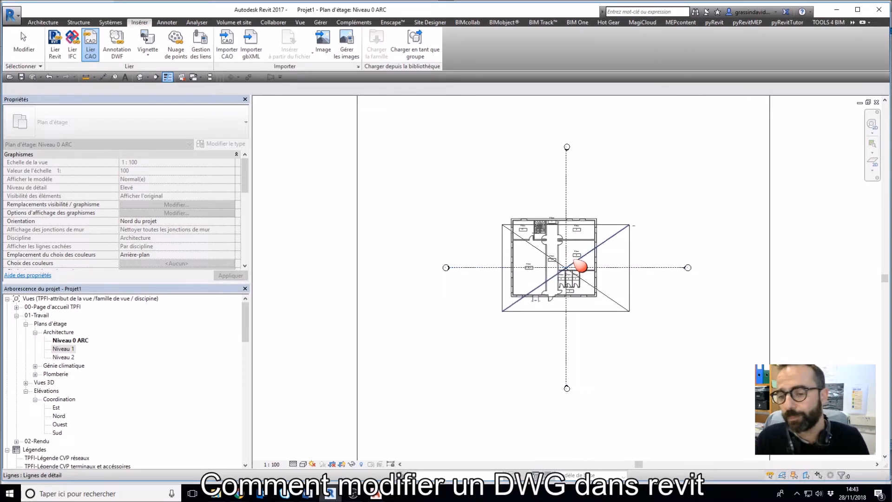
Link niveau 0.dwg into the Niveau 0 ARC plan with positioning Automatique - Origine à origine
{"action": "left_click", "coordinate": [90, 44]}
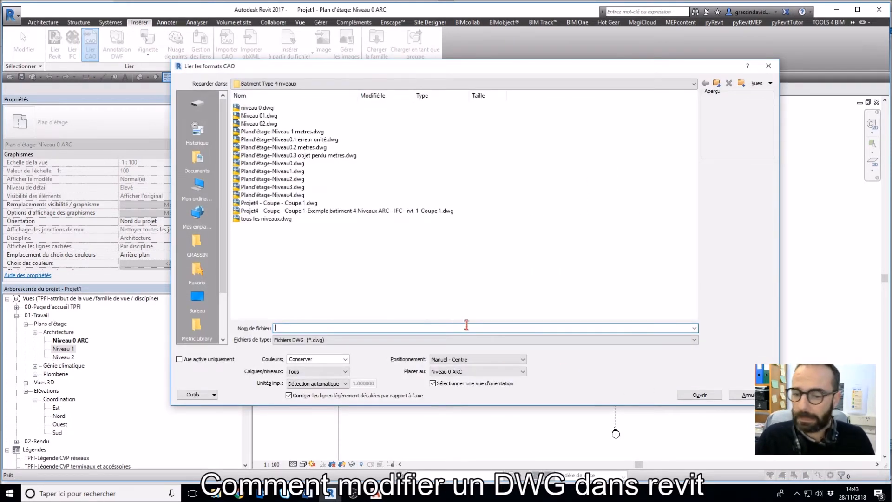
{"action": "left_click", "coordinate": [258, 107]}
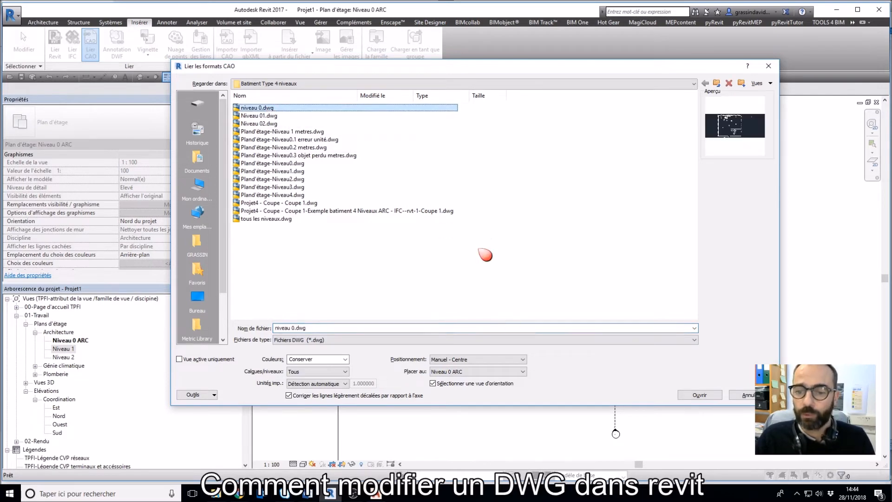
{"action": "left_click", "coordinate": [495, 359]}
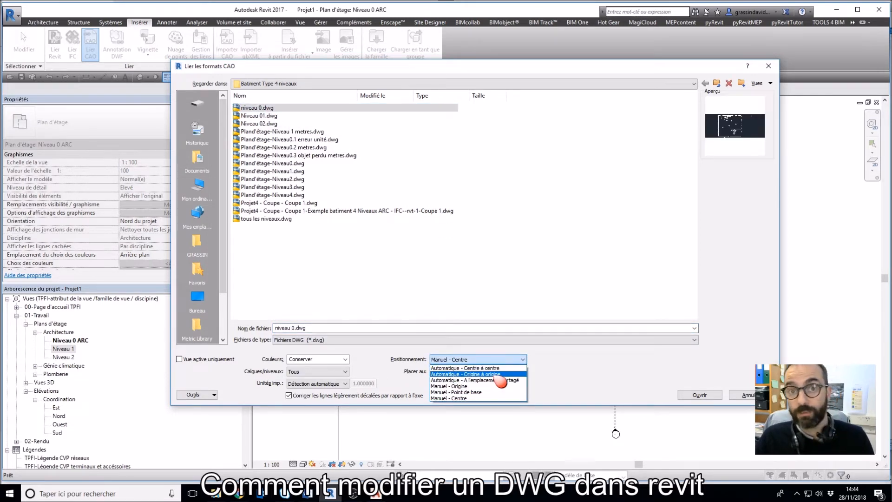
{"action": "left_click", "coordinate": [497, 374]}
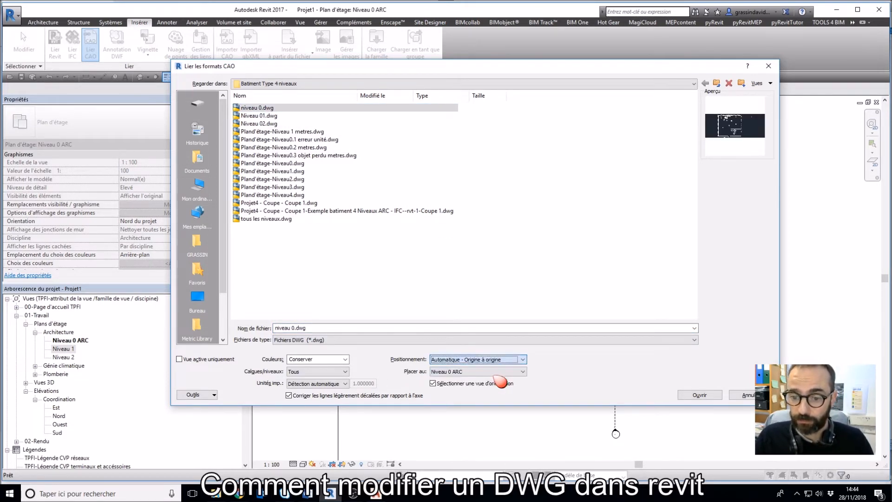
{"action": "left_click", "coordinate": [700, 394]}
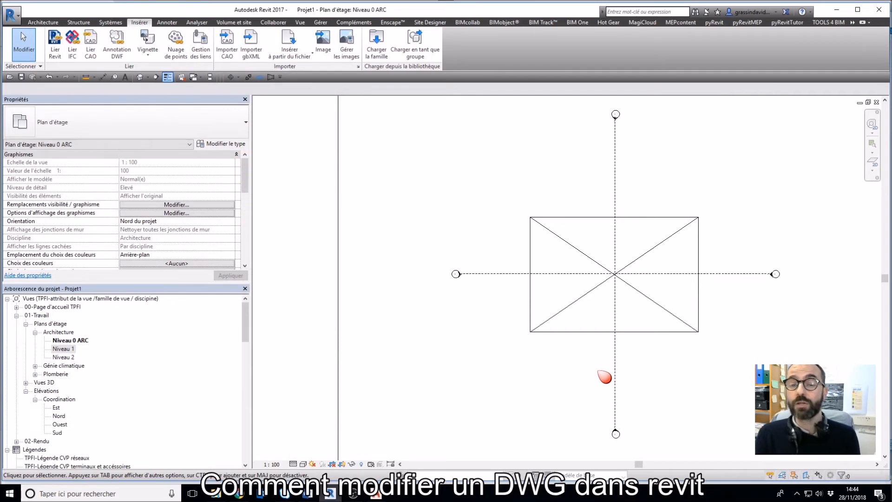
Move the left edge of the crop region inward across the rectangle and turn on view cropping for Niveau 0 ARC
{"action": "scroll", "coordinate": [627, 361], "scroll_direction": "down", "scroll_amount": 3}
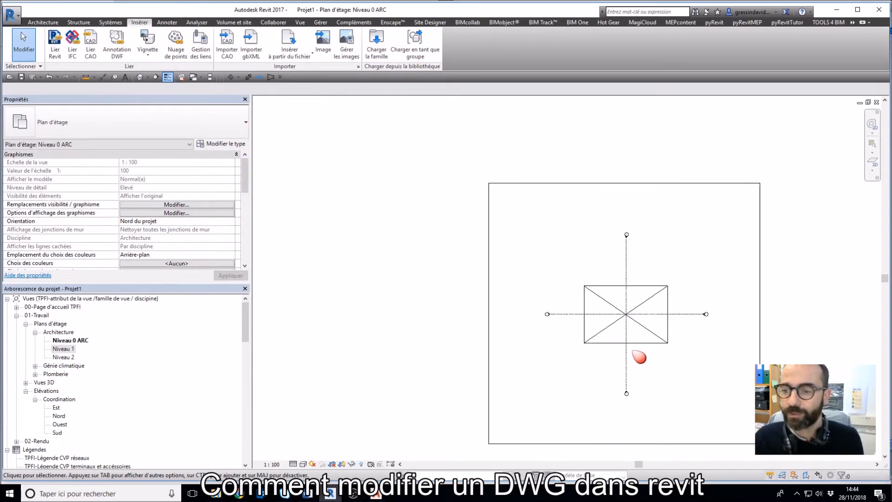
{"action": "scroll", "coordinate": [625, 366], "scroll_direction": "down", "scroll_amount": 1}
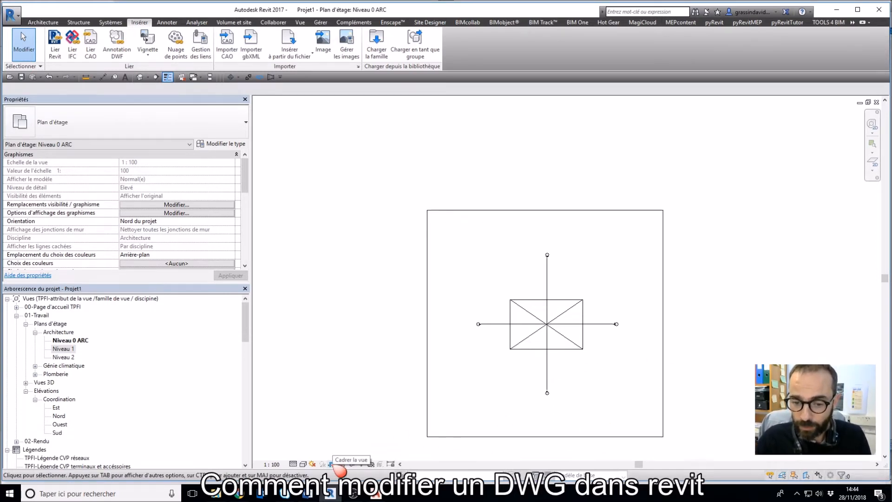
{"action": "left_click", "coordinate": [427, 434]}
{"action": "left_click_drag", "start_coordinate": [427, 324], "coordinate": [522, 324]}
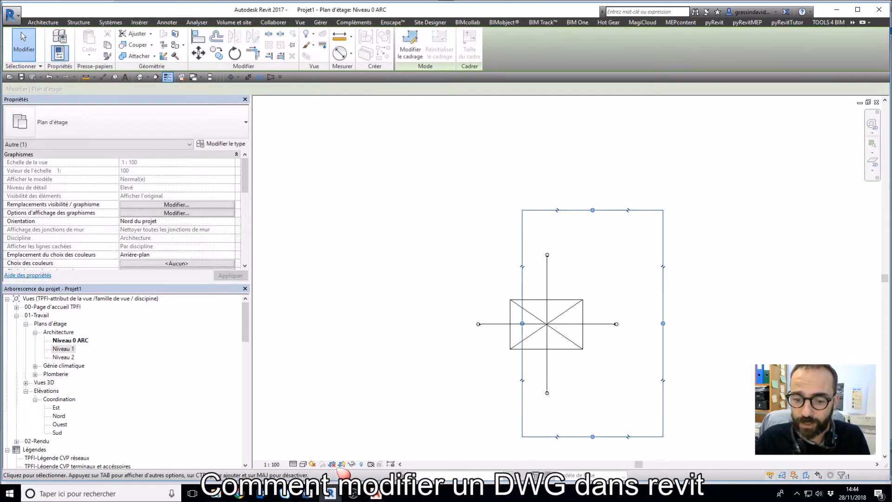
{"action": "left_click", "coordinate": [389, 449]}
{"action": "scroll", "coordinate": [514, 368], "scroll_direction": "up", "scroll_amount": 2}
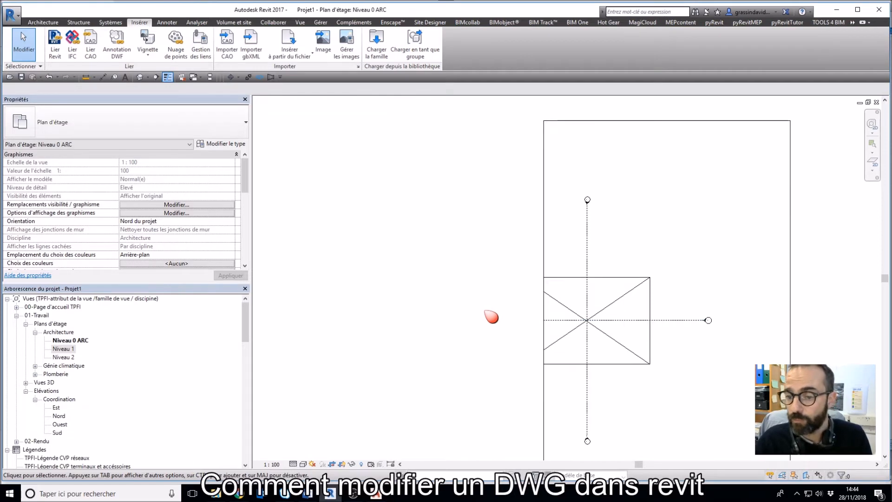
Widen the crop region again around the rectangle and all elevation markers, and turn off view cropping
{"action": "scroll", "coordinate": [491, 314], "scroll_direction": "down", "scroll_amount": 4}
{"action": "scroll", "coordinate": [633, 225], "scroll_direction": "down", "scroll_amount": 4}
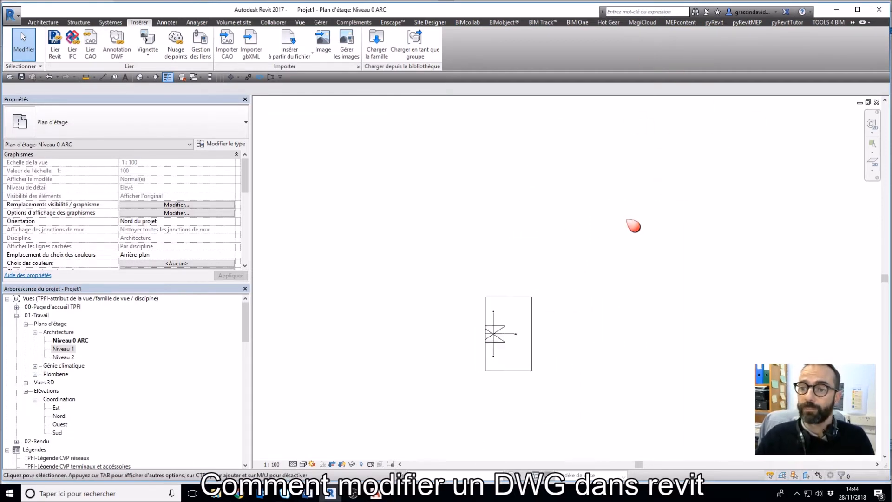
{"action": "scroll", "coordinate": [643, 193], "scroll_direction": "up", "scroll_amount": 3}
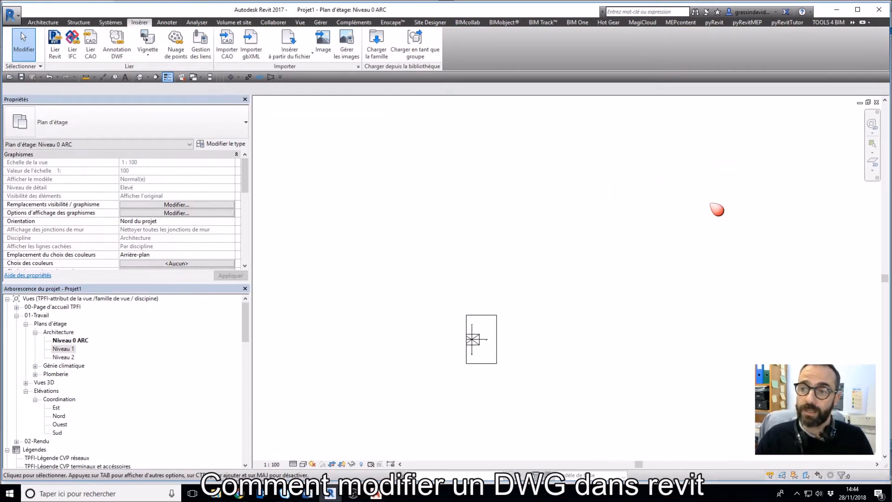
{"action": "left_click", "coordinate": [472, 329]}
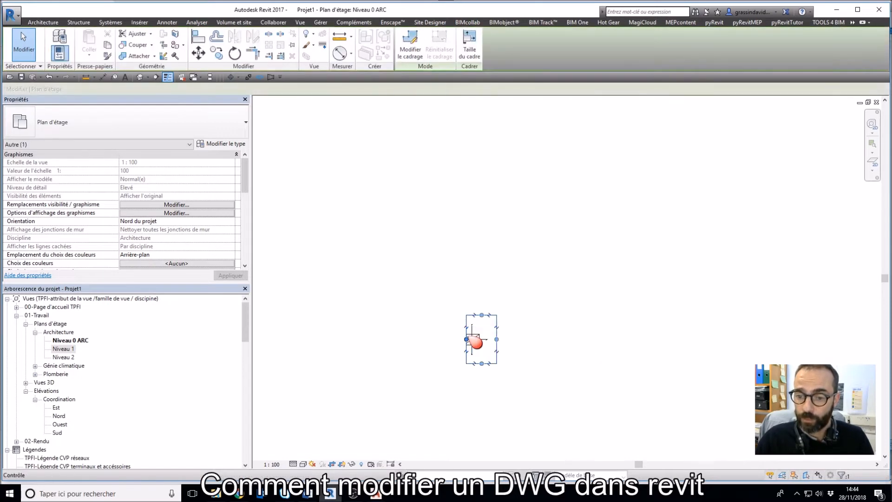
{"action": "left_click", "coordinate": [377, 449]}
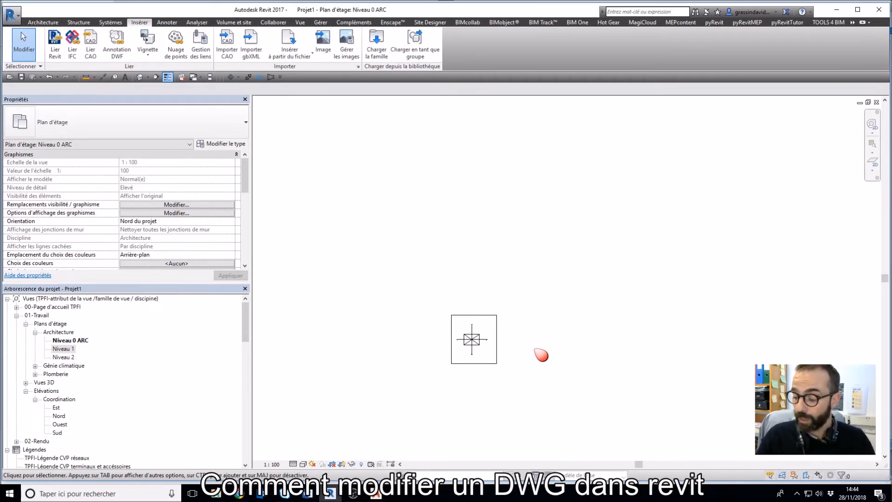
Fit the whole Niveau 0 ARC plan in the view and examine how far the linked DWG lies from the elevation markers
{"action": "key", "text": "z"}
{"action": "key", "text": "f"}
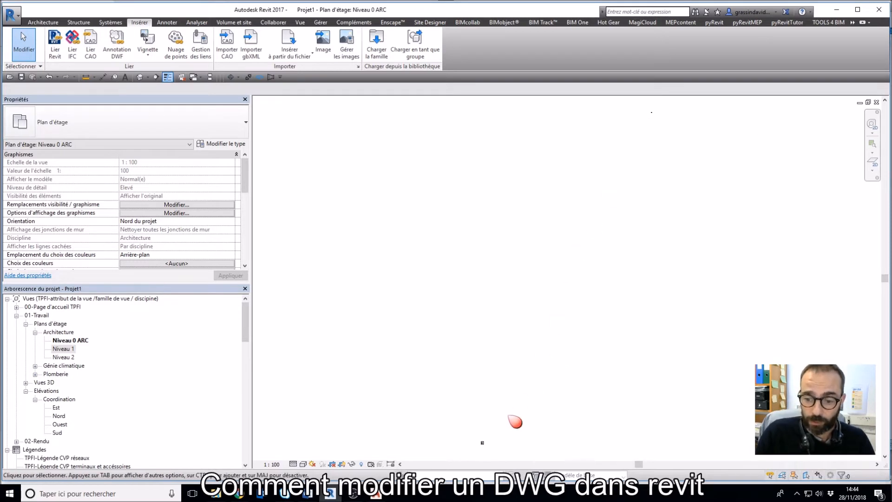
{"action": "scroll", "coordinate": [482, 442], "scroll_direction": "up", "scroll_amount": 8}
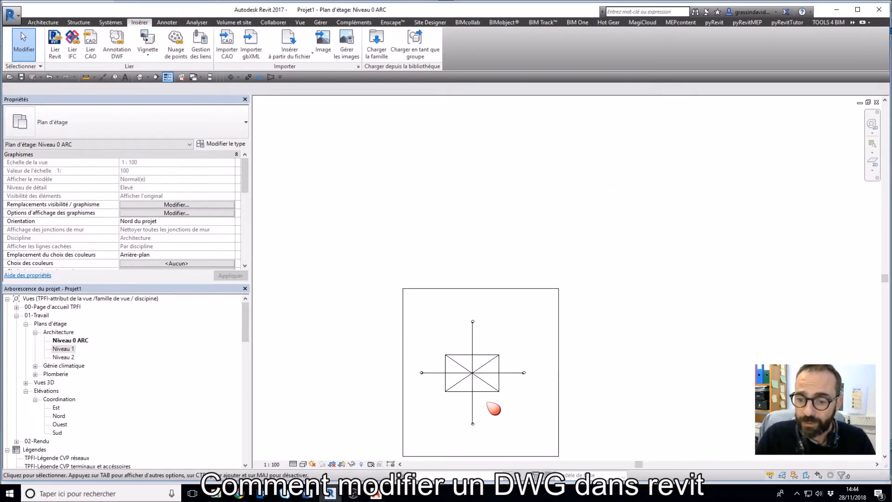
{"action": "scroll", "coordinate": [484, 401], "scroll_direction": "down", "scroll_amount": 6}
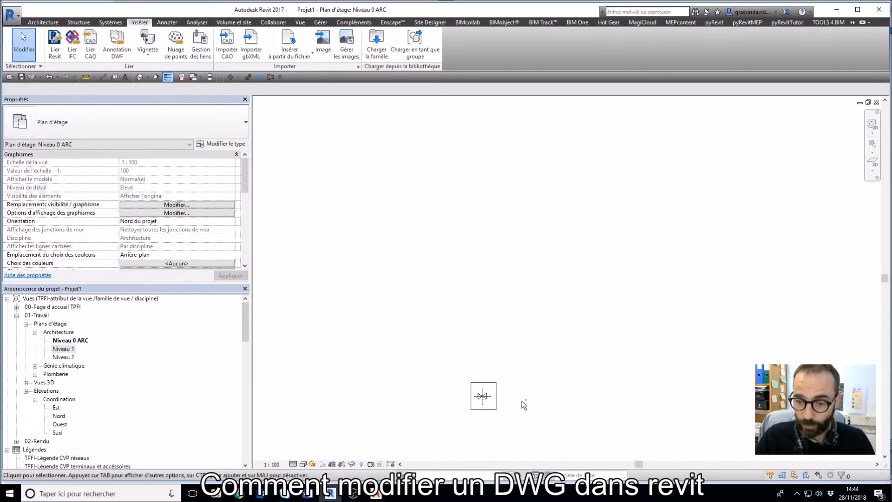
{"action": "key", "text": "z"}
{"action": "key", "text": "f"}
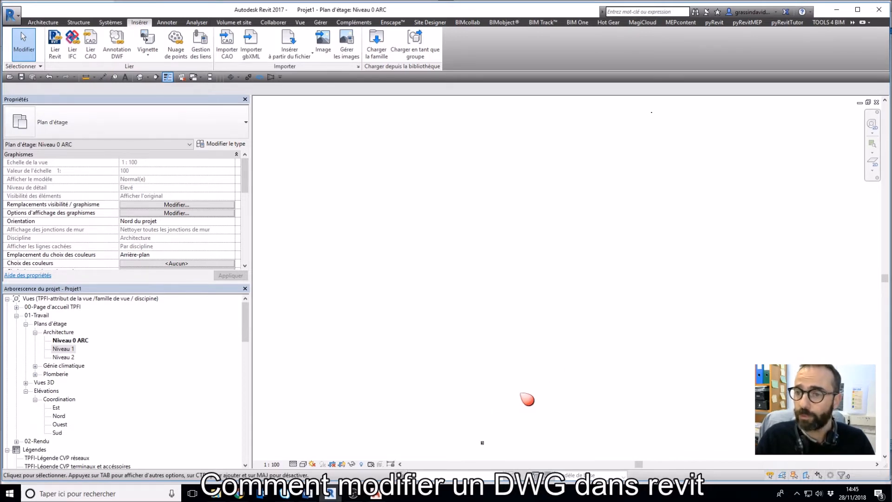
{"action": "left_click_drag", "start_coordinate": [691, 110], "coordinate": [623, 136]}
{"action": "key", "text": "Escape"}
Select the elevation markers, rectangle and crop region together and check which categories the selection contains
{"action": "left_click_drag", "start_coordinate": [551, 366], "coordinate": [464, 458]}
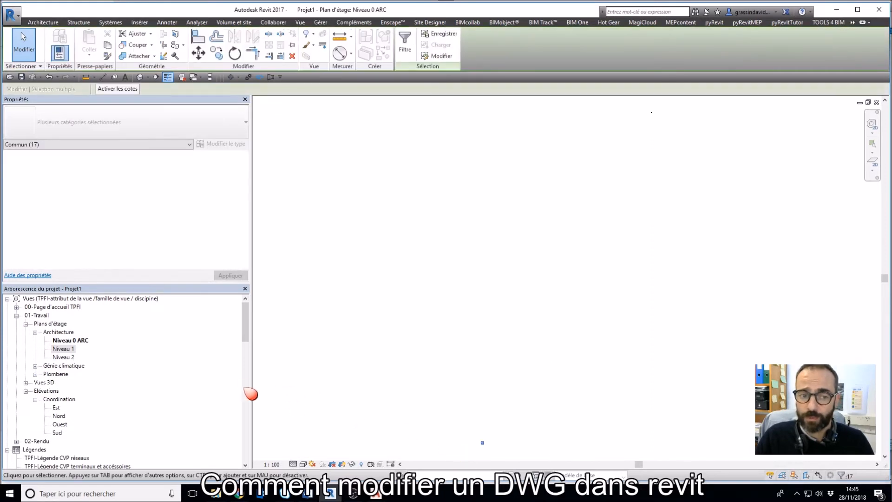
{"action": "left_click", "coordinate": [179, 145]}
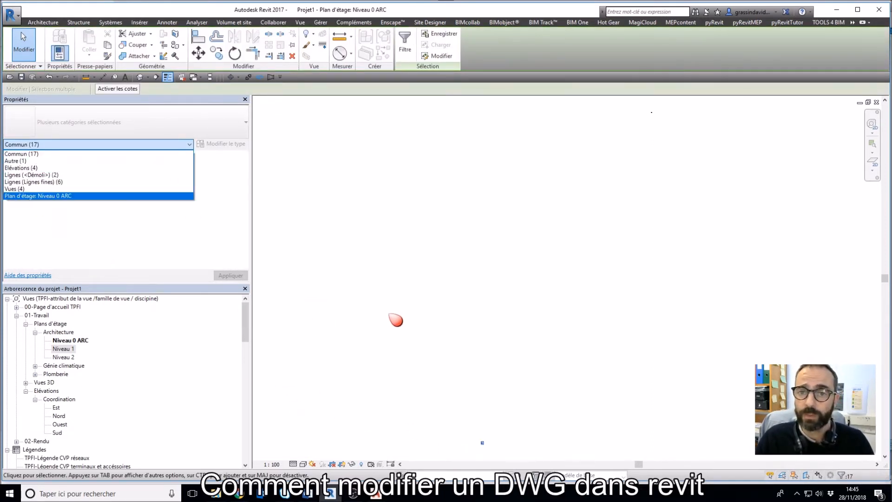
{"action": "left_click", "coordinate": [390, 314]}
Move the elevation markers, rectangle with diagonals and crop region onto the Pièce 2 tag of the linked plan, with Contraindre off
{"action": "left_click_drag", "start_coordinate": [572, 330], "coordinate": [453, 459]}
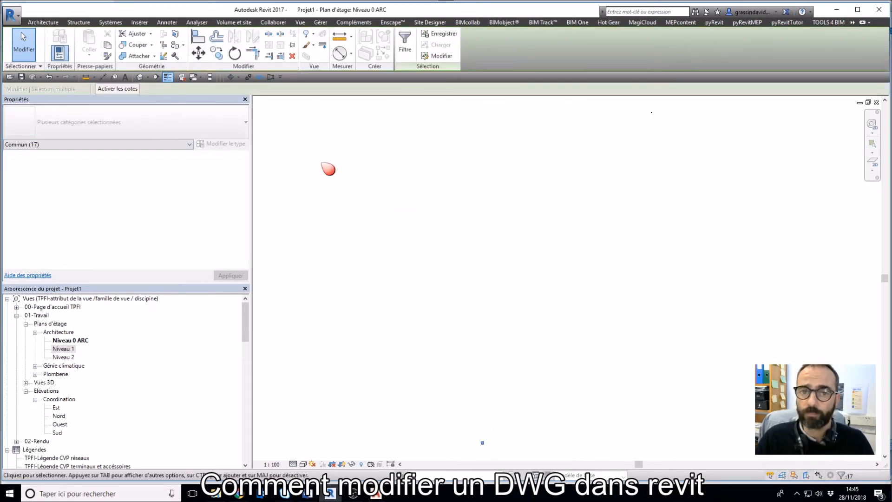
{"action": "left_click", "coordinate": [198, 52]}
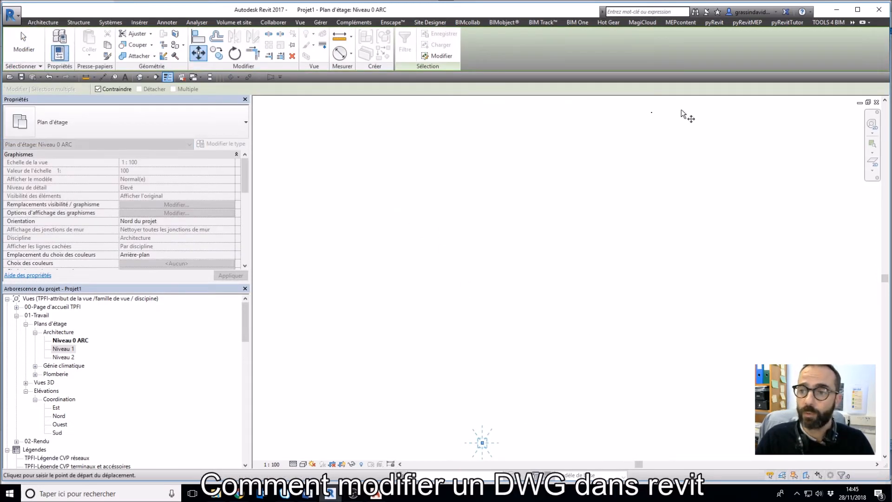
{"action": "left_click", "coordinate": [482, 444]}
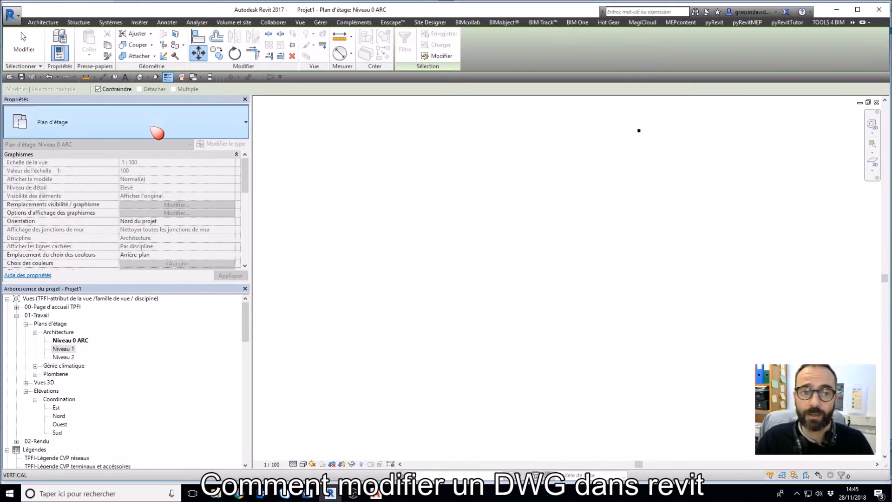
{"action": "left_click", "coordinate": [98, 89]}
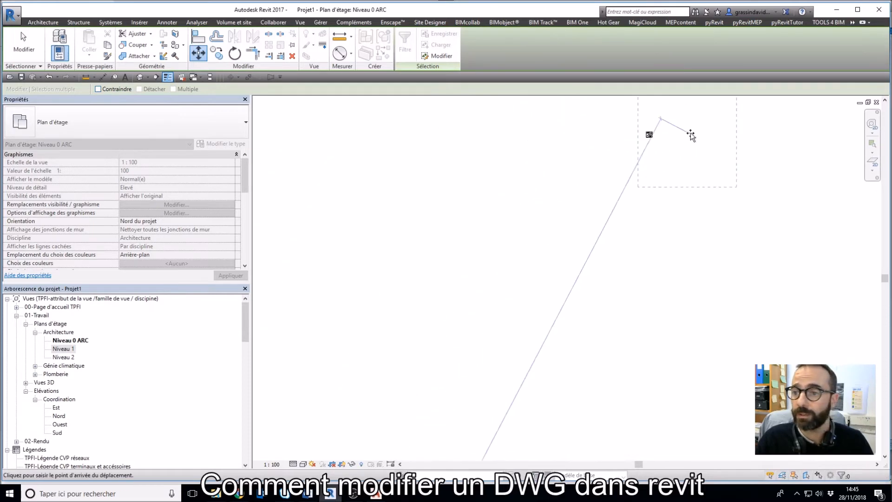
{"action": "scroll", "coordinate": [618, 132], "scroll_direction": "up", "scroll_amount": 8}
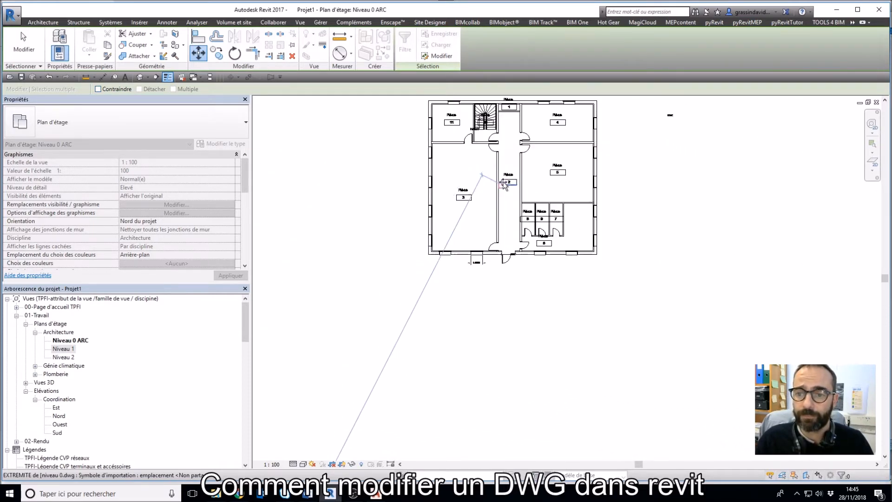
{"action": "scroll", "coordinate": [509, 181], "scroll_direction": "up", "scroll_amount": 3}
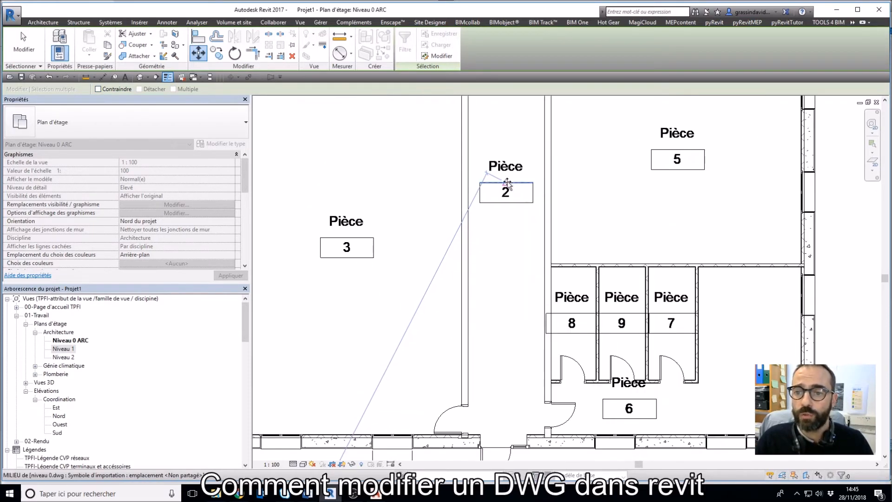
{"action": "left_click", "coordinate": [507, 183]}
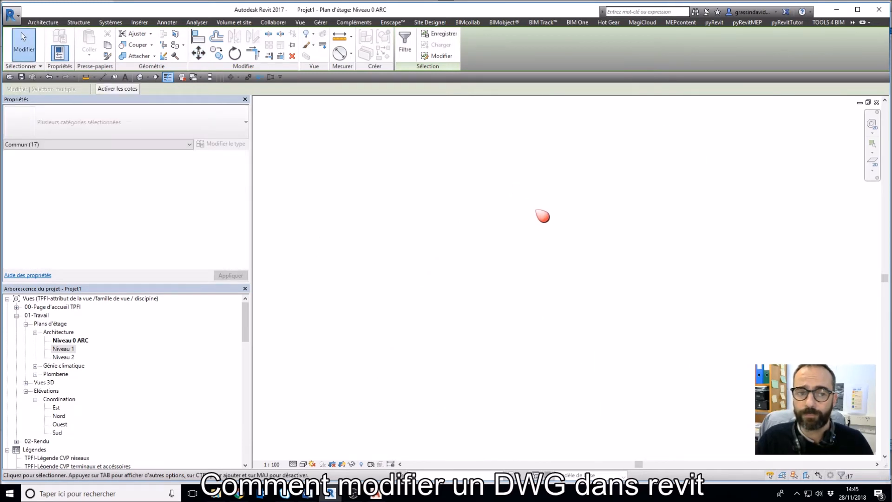
{"action": "scroll", "coordinate": [592, 214], "scroll_direction": "down", "scroll_amount": 5}
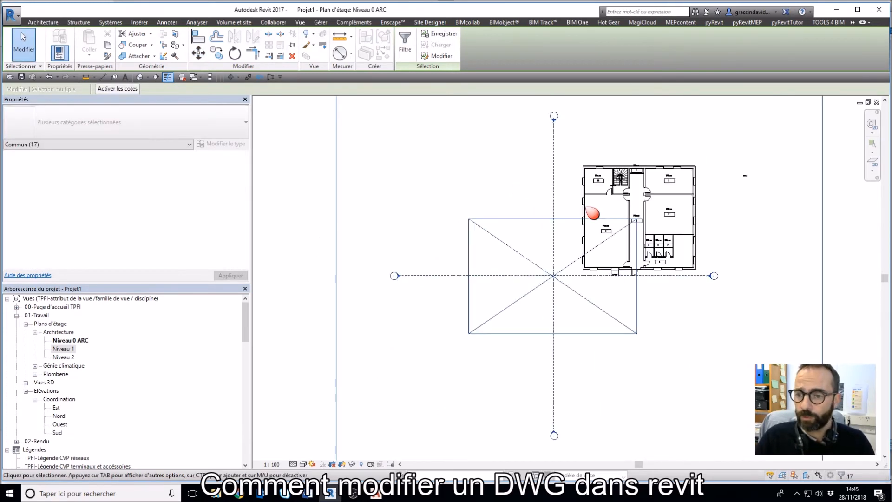
{"action": "scroll", "coordinate": [591, 213], "scroll_direction": "down", "scroll_amount": 2}
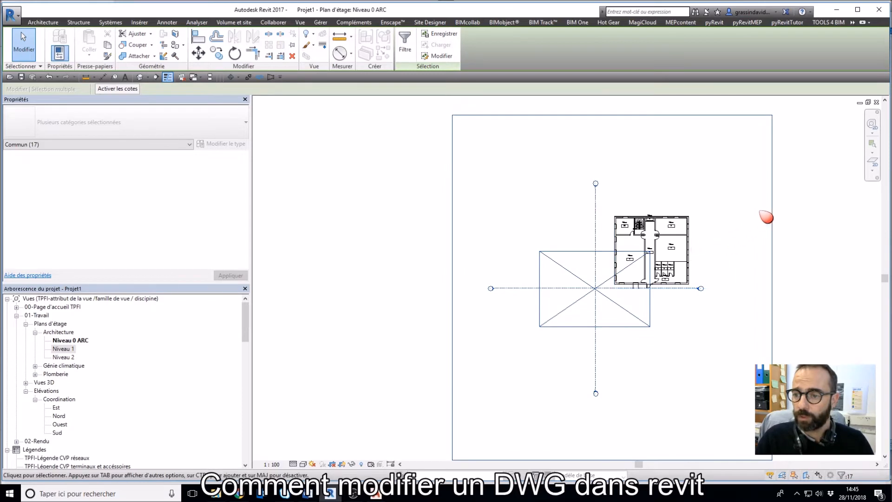
{"action": "scroll", "coordinate": [555, 168], "scroll_direction": "down", "scroll_amount": 2}
Select the elevation markers, rectangle with diagonals and crop region without the linked DWG, and move them from the diagonals' crossing to the Pièce 2 tag
{"action": "left_click_drag", "start_coordinate": [580, 246], "coordinate": [619, 220]}
{"action": "key", "text": "Escape"}
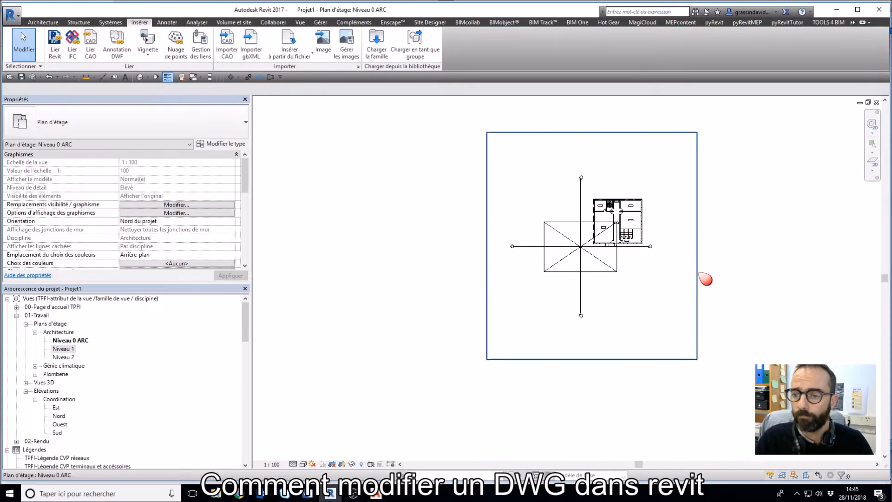
{"action": "left_click_drag", "start_coordinate": [418, 110], "coordinate": [769, 402]}
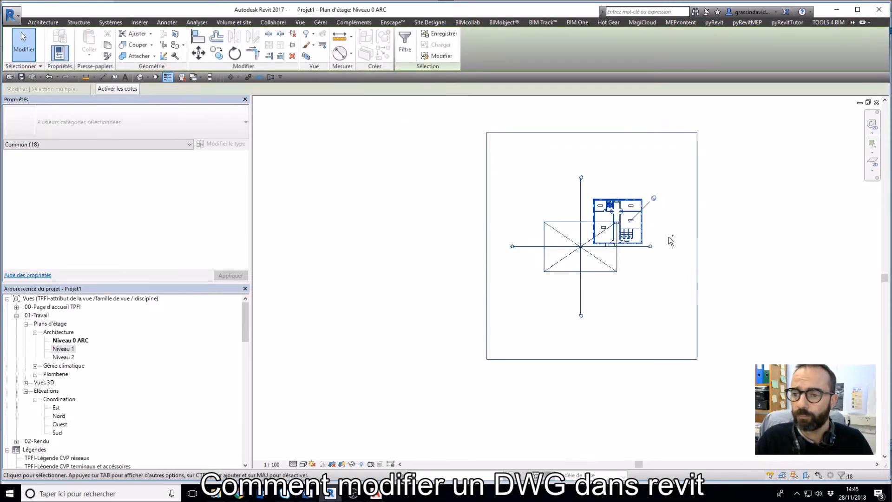
{"action": "left_click", "coordinate": [643, 229], "text": "shift"}
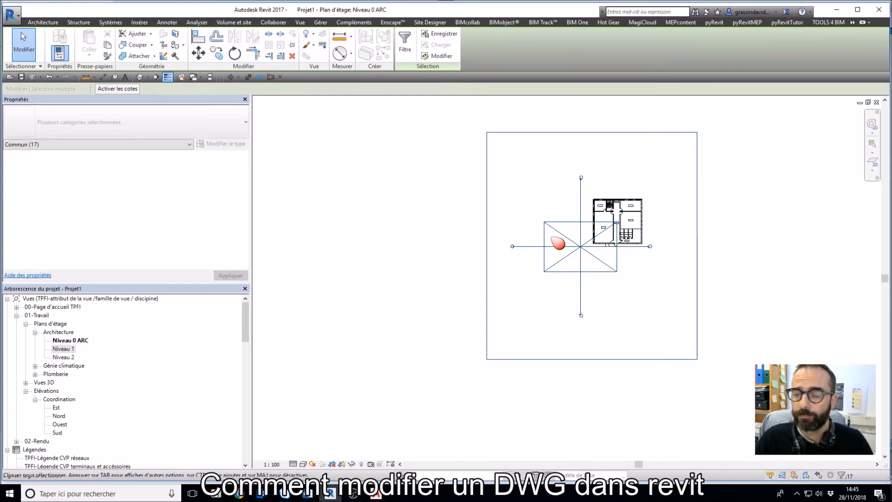
{"action": "left_click", "coordinate": [198, 53]}
{"action": "left_click", "coordinate": [580, 246]}
{"action": "scroll", "coordinate": [614, 207], "scroll_direction": "up", "scroll_amount": 8}
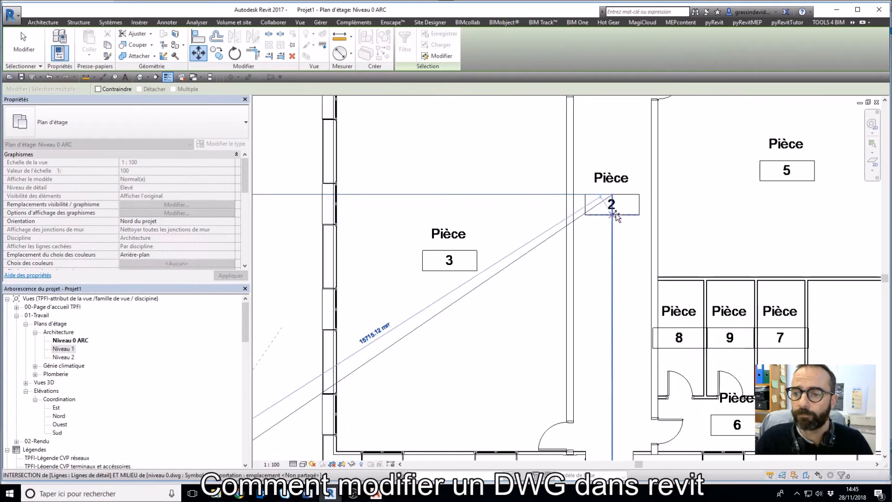
{"action": "left_click", "coordinate": [613, 237]}
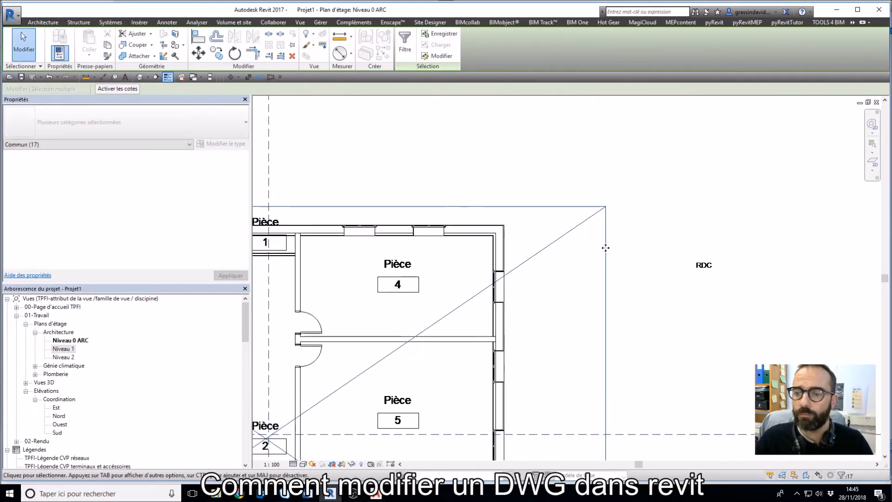
{"action": "left_click", "coordinate": [649, 233]}
{"action": "scroll", "coordinate": [649, 233], "scroll_direction": "down", "scroll_amount": 10}
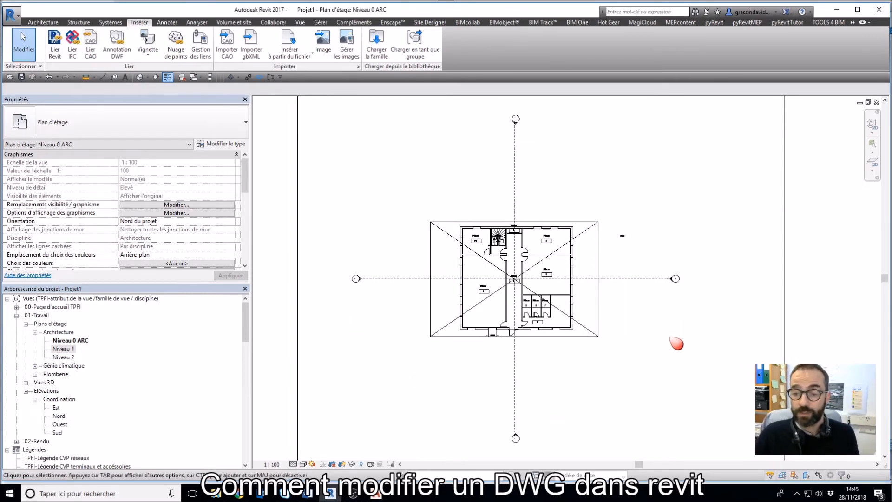
Open the Niveau 1 floor plan and delete the rectangle with its diagonals and crossing lines
{"action": "double_click", "coordinate": [65, 349]}
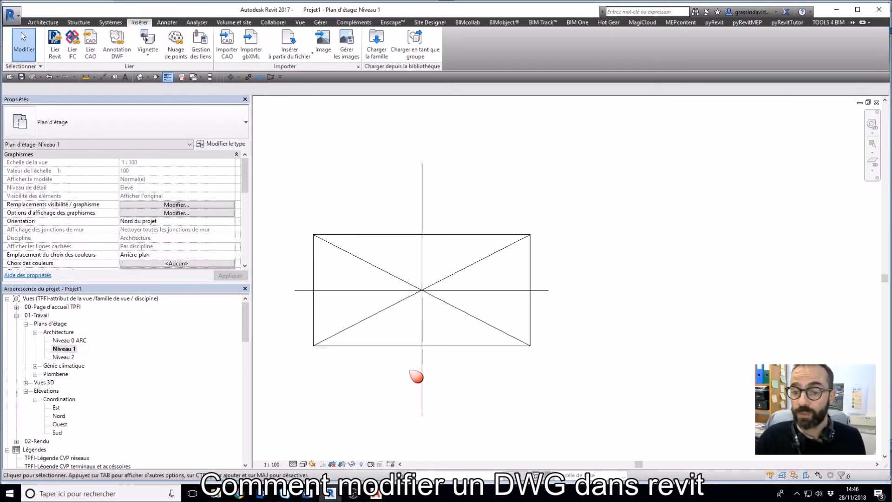
{"action": "scroll", "coordinate": [489, 201], "scroll_direction": "down", "scroll_amount": 3}
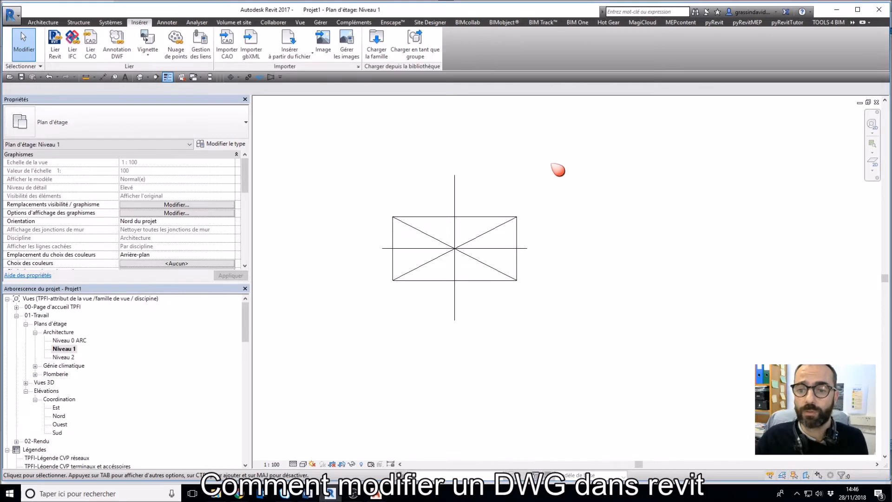
{"action": "left_click", "coordinate": [473, 239]}
{"action": "key", "text": "Delete"}
{"action": "middle_click", "coordinate": [492, 264]}
{"action": "middle_click", "coordinate": [492, 264]}
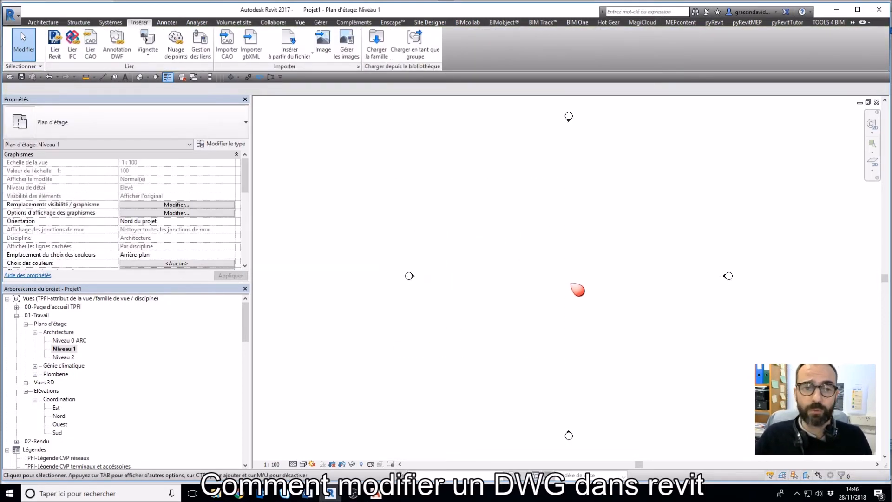
Link Niveau 01.dwg with Automatique - Origine à origine positioning, placed on Niveau 1, keeping its colours (Conserver) and all layers (Tous)
{"action": "left_click", "coordinate": [93, 49]}
{"action": "left_click", "coordinate": [274, 116]}
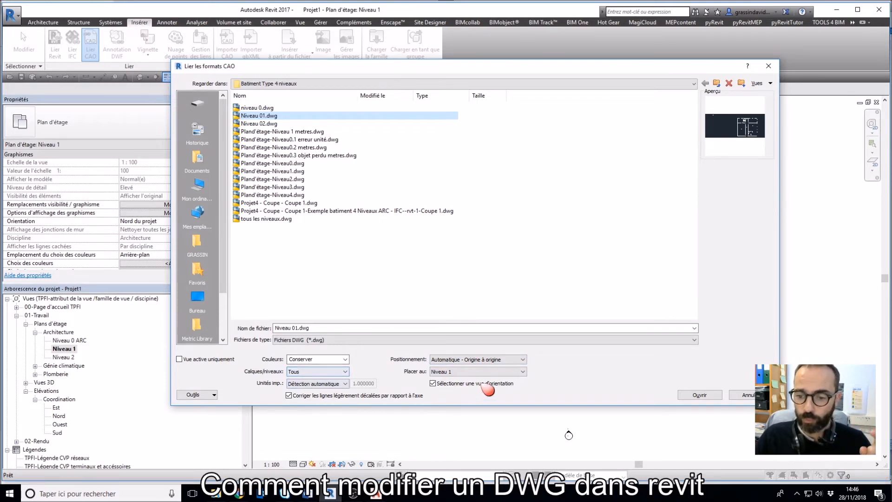
{"action": "left_click", "coordinate": [714, 395]}
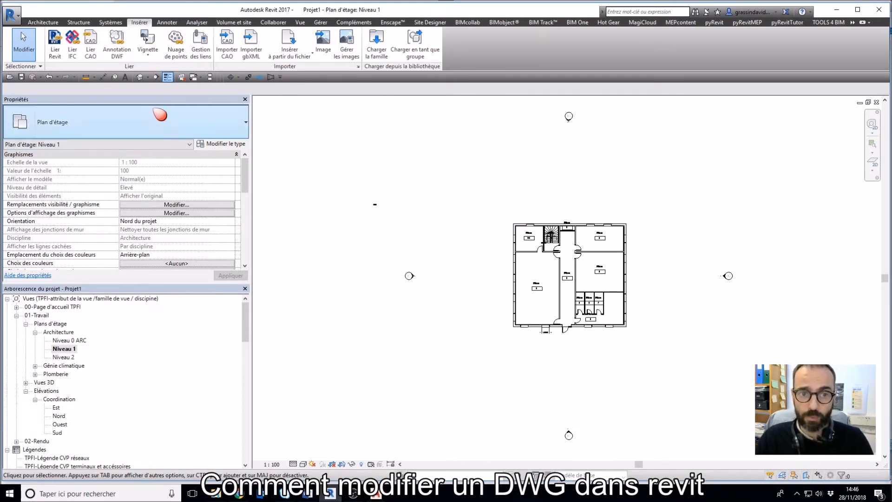
Open the 3D view and examine how the linked Niveau 01 plan sits above the niveau 0 plan
{"action": "left_click", "coordinate": [140, 77]}
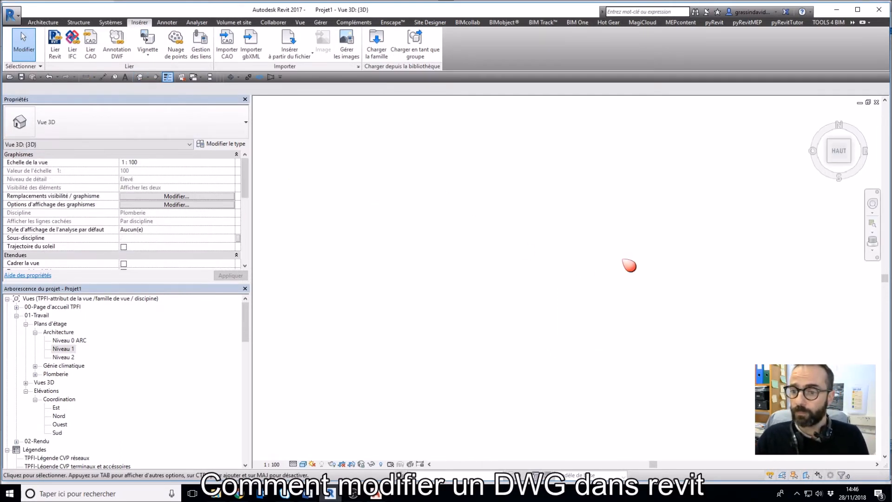
{"action": "scroll", "coordinate": [451, 313], "scroll_direction": "down", "scroll_amount": 3}
{"action": "middle_click_drag", "start_coordinate": [709, 302], "coordinate": [617, 303]}
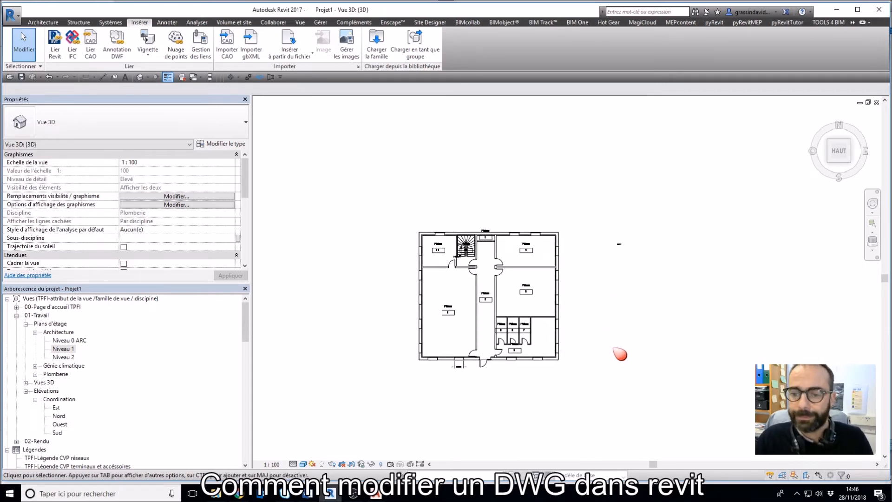
{"action": "middle_click_drag", "start_coordinate": [626, 352], "coordinate": [624, 350], "text": "shift"}
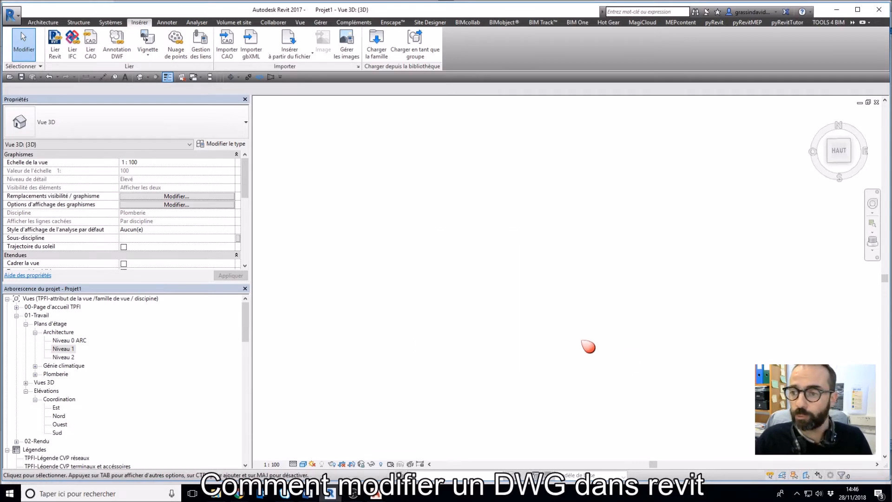
{"action": "left_click", "coordinate": [652, 361]}
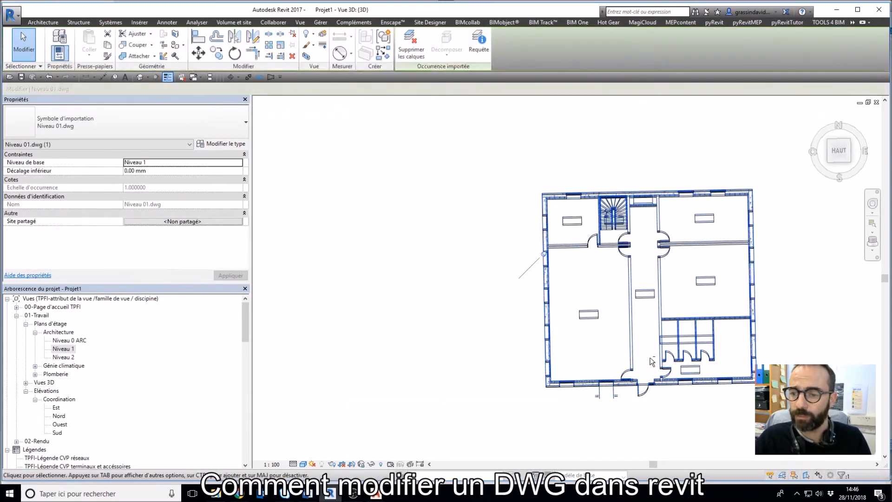
{"action": "middle_click_drag", "start_coordinate": [651, 361], "coordinate": [734, 302], "text": "shift"}
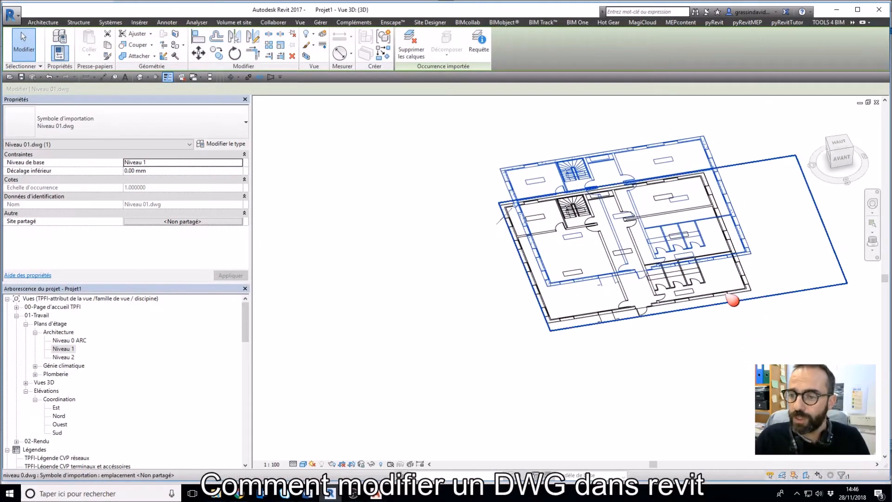
{"action": "key", "text": "Escape"}
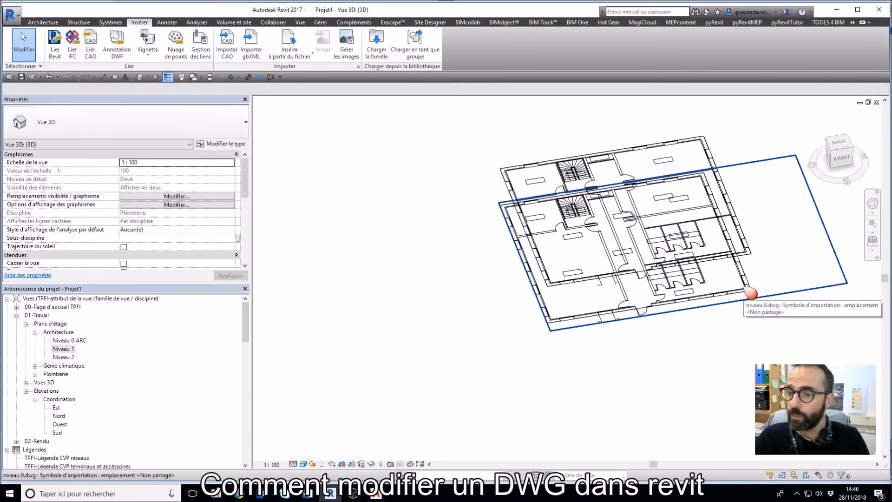
Select both linked DWGs in 3D and check their base levels and vertical alignment from above and in perspective
{"action": "left_click", "coordinate": [750, 293]}
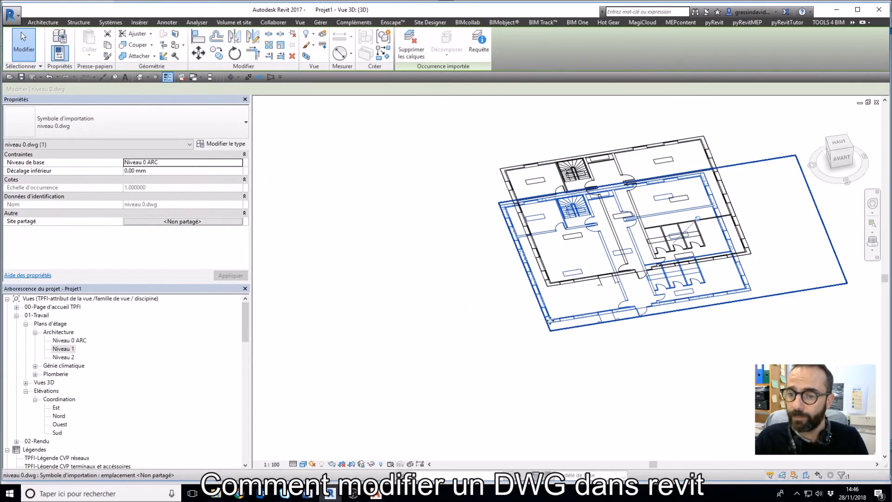
{"action": "left_click", "coordinate": [753, 254]}
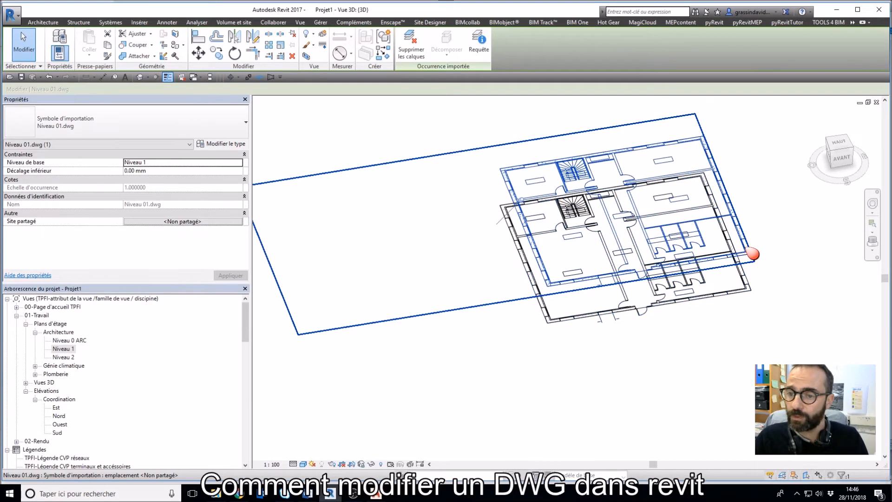
{"action": "left_click", "coordinate": [740, 249], "text": "ctrl"}
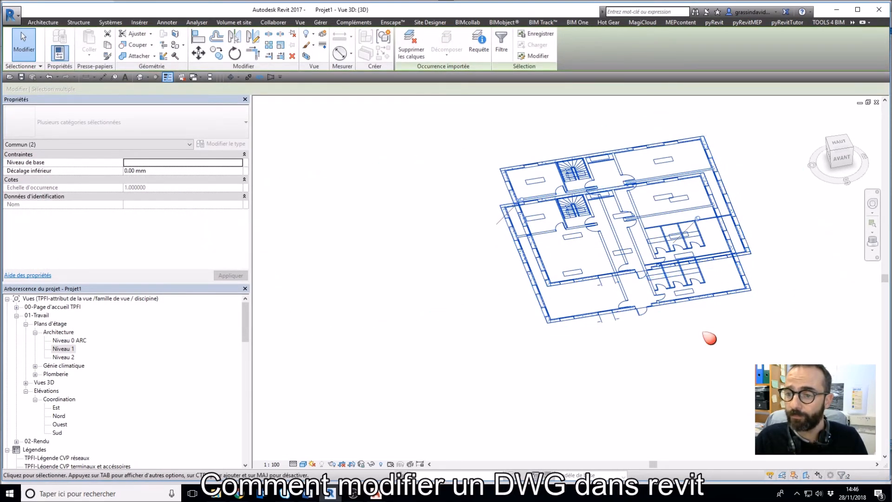
{"action": "left_click", "coordinate": [838, 144]}
{"action": "scroll", "coordinate": [692, 288], "scroll_direction": "up", "scroll_amount": 5}
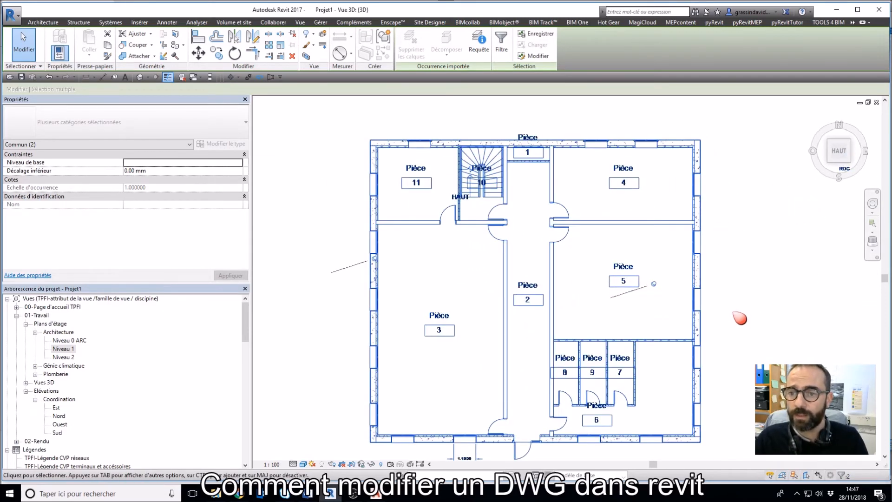
{"action": "scroll", "coordinate": [740, 320], "scroll_direction": "down", "scroll_amount": 3}
{"action": "middle_click_drag", "start_coordinate": [742, 345], "coordinate": [763, 259], "text": "shift"}
{"action": "left_click", "coordinate": [517, 391]}
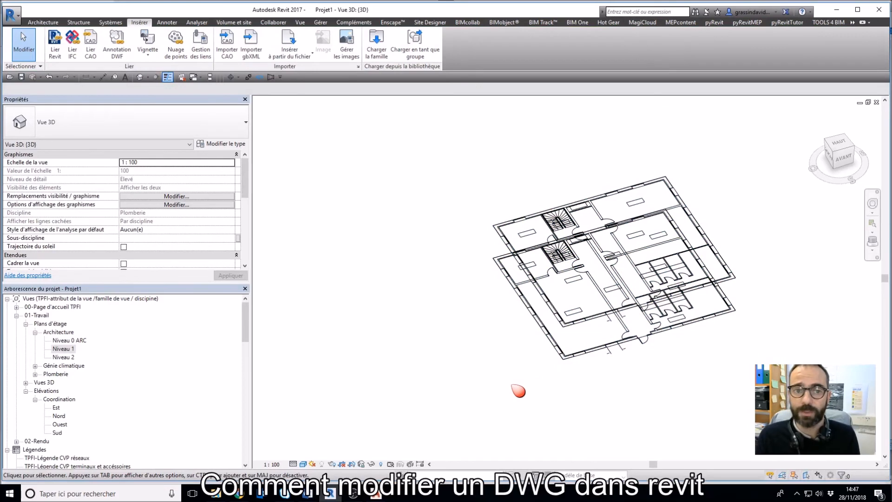
Return to the Niveau 0 ARC plan and inspect the linked niveau 0.dwg against the rectangle and elevation axes
{"action": "double_click", "coordinate": [62, 340]}
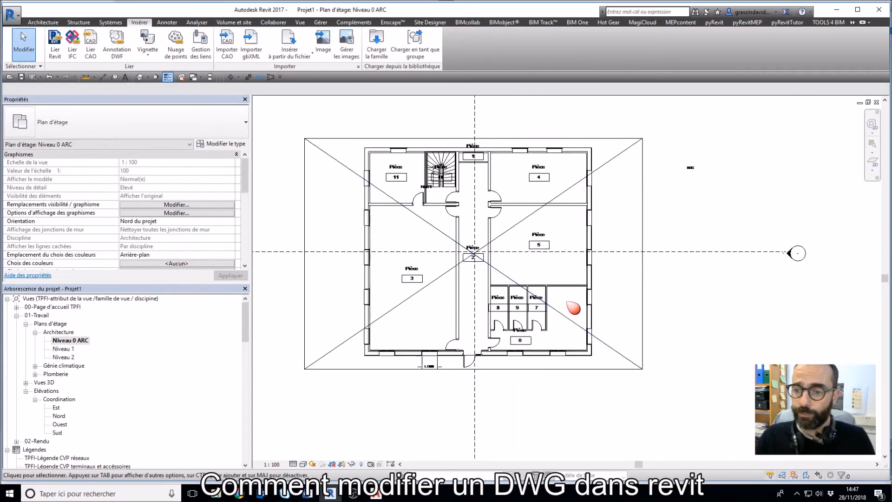
{"action": "scroll", "coordinate": [571, 308], "scroll_direction": "up", "scroll_amount": 2}
{"action": "left_click", "coordinate": [612, 280]}
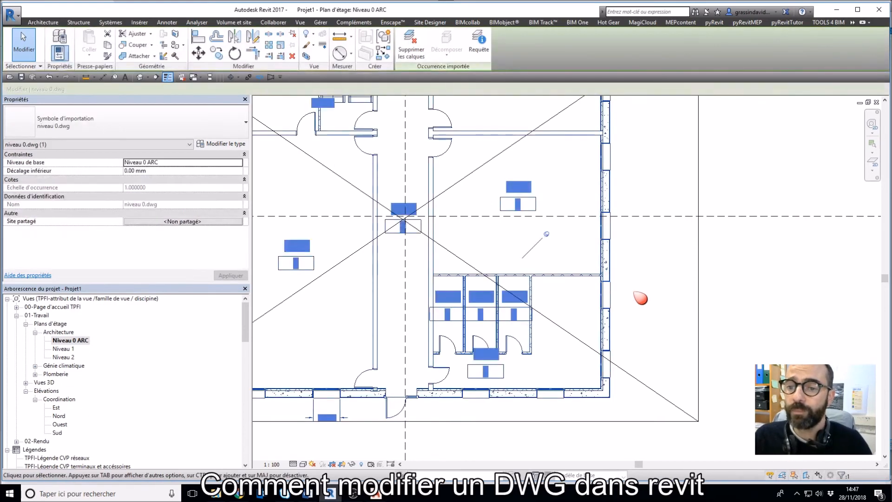
{"action": "scroll", "coordinate": [641, 297], "scroll_direction": "down", "scroll_amount": 2}
{"action": "middle_click_drag", "start_coordinate": [706, 322], "coordinate": [727, 329]}
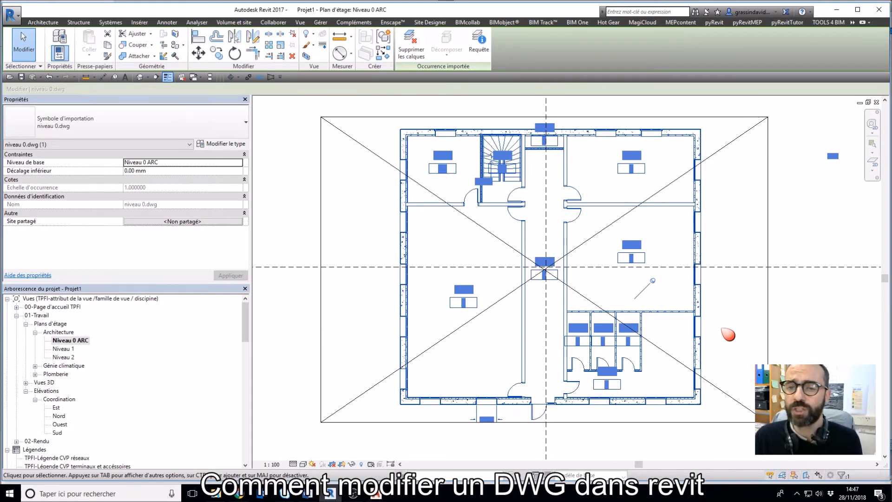
{"action": "left_click", "coordinate": [721, 328]}
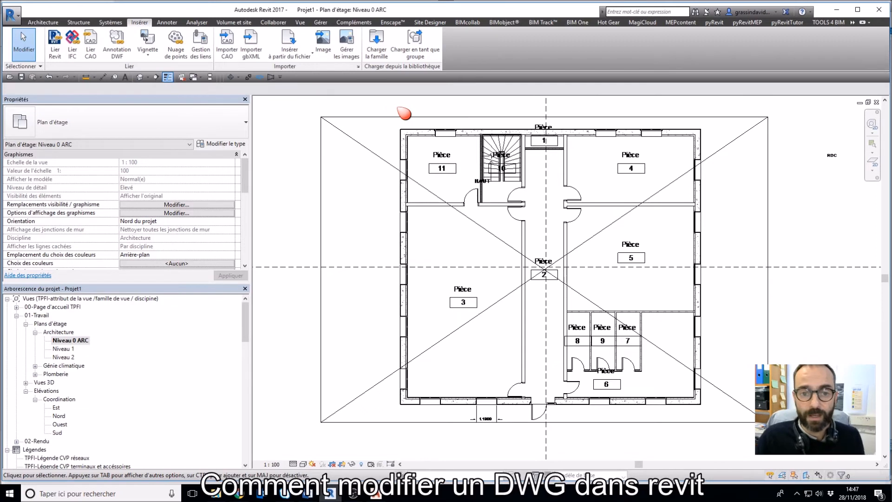
Check the Niveau 0 ARC visibility/graphics overrides and set the plan's view template to <Aucun>
{"action": "scroll", "coordinate": [245, 214], "scroll_direction": "down", "scroll_amount": 5}
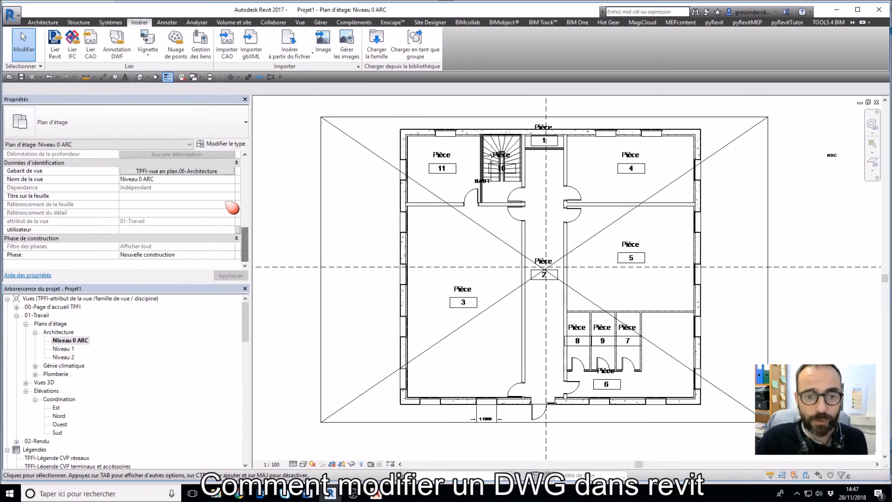
{"action": "key", "text": "v"}
{"action": "key", "text": "g"}
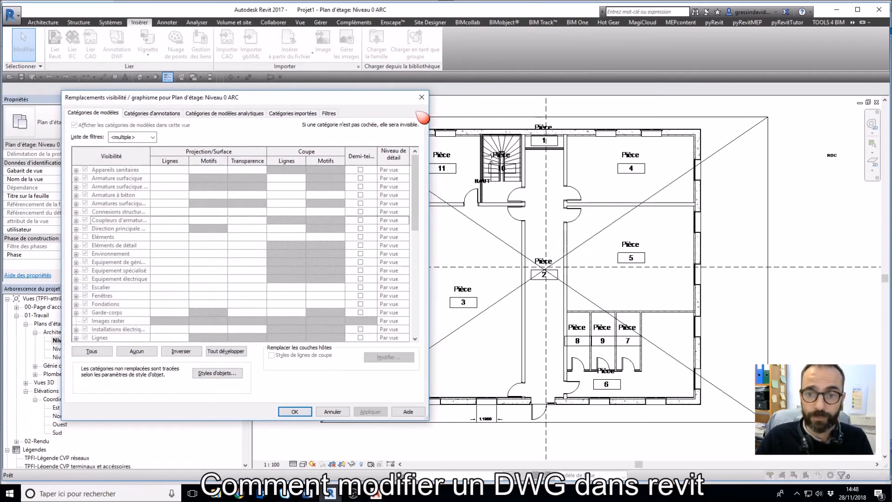
{"action": "left_click", "coordinate": [422, 97]}
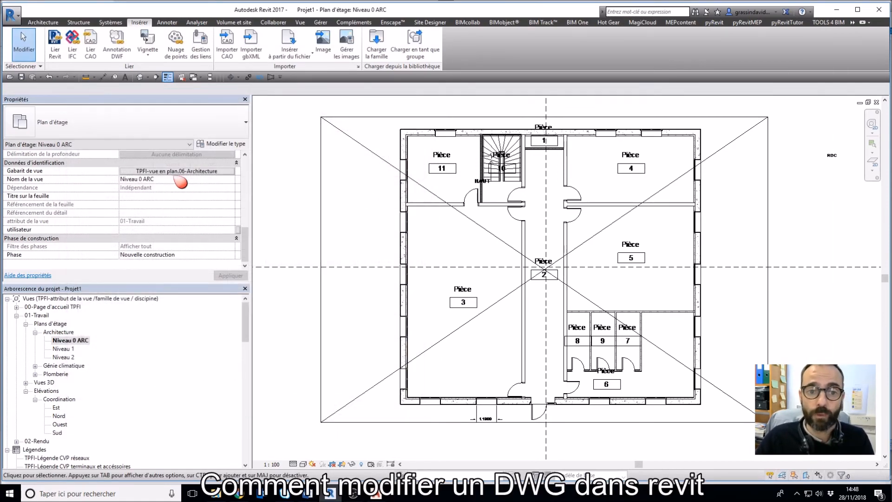
{"action": "left_click", "coordinate": [197, 172]}
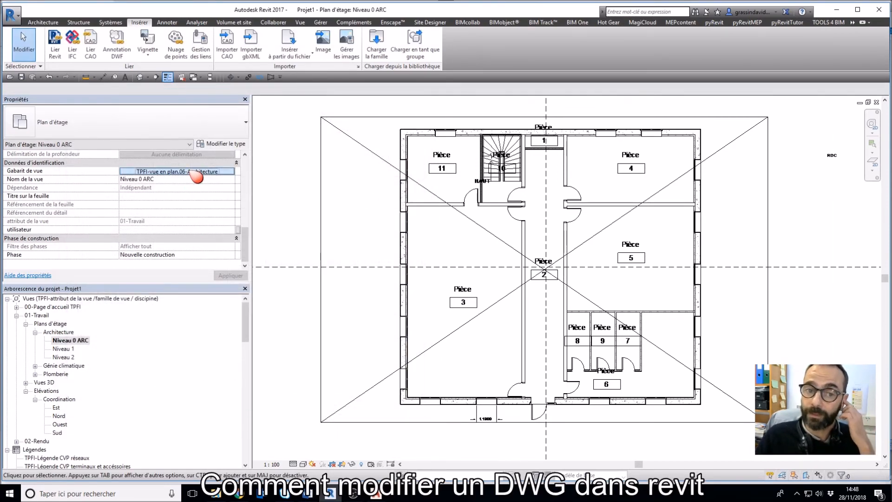
{"action": "left_click", "coordinate": [243, 242]}
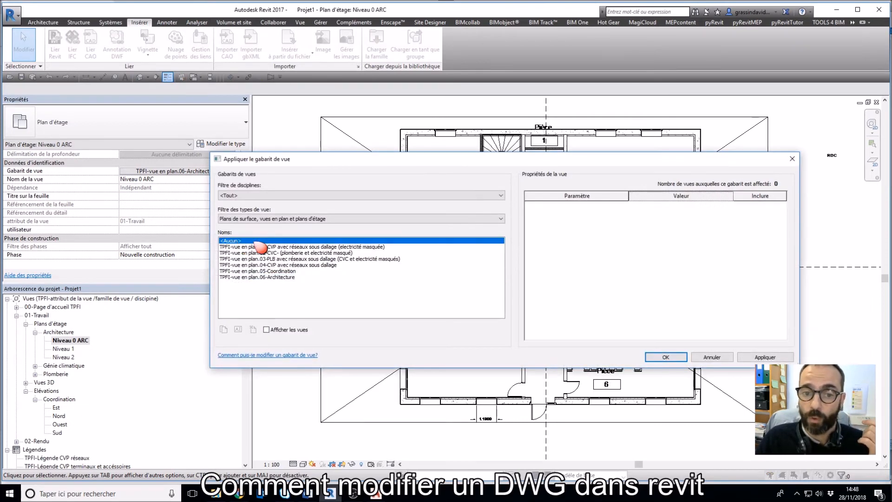
{"action": "left_click", "coordinate": [672, 356]}
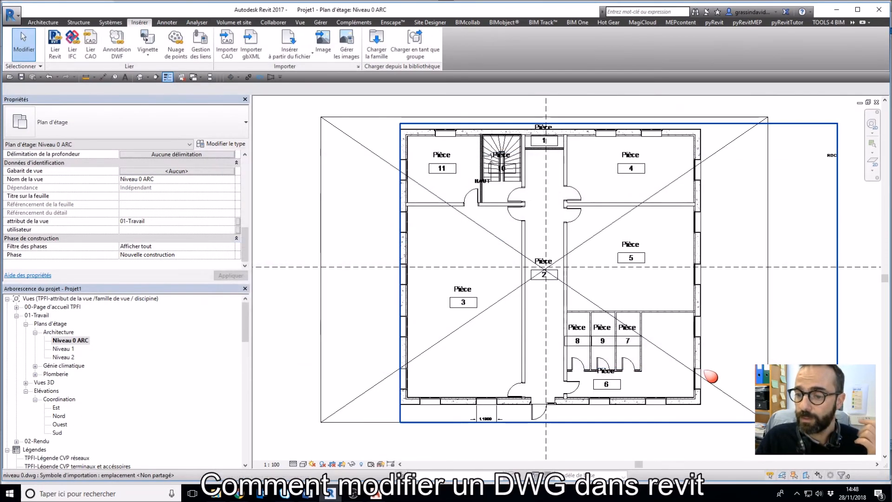
Fit the whole Niveau 0 ARC plan in view, select the linked niveau 0.dwg and examine its extents and properties
{"action": "middle_click_drag", "start_coordinate": [711, 377], "coordinate": [678, 384]}
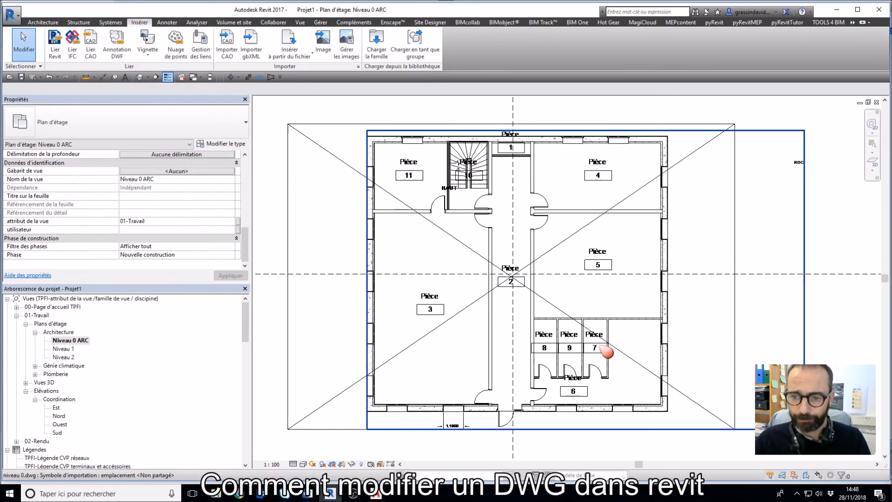
{"action": "left_click", "coordinate": [409, 339]}
{"action": "key", "text": "z"}
{"action": "key", "text": "f"}
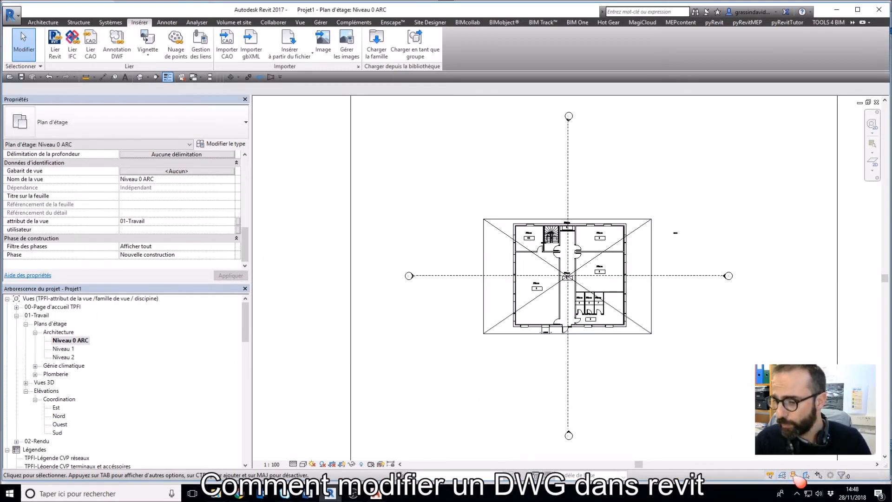
{"action": "left_click", "coordinate": [646, 304]}
{"action": "scroll", "coordinate": [570, 295], "scroll_direction": "up", "scroll_amount": 2}
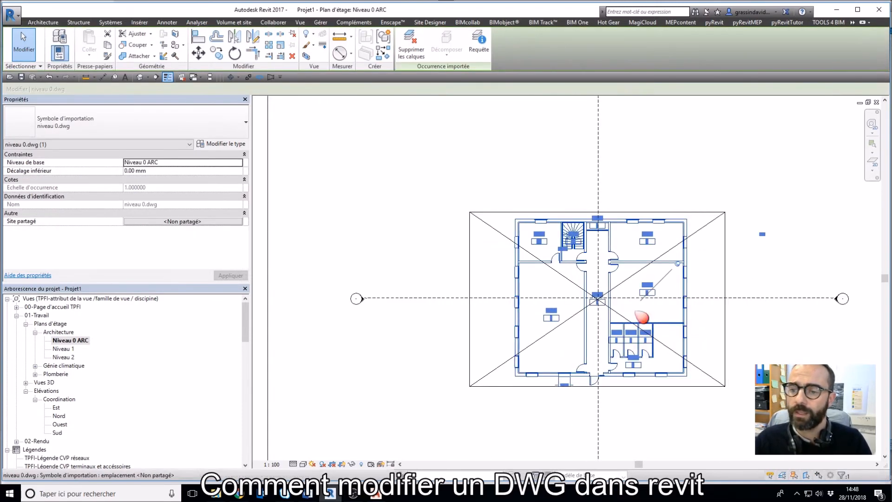
{"action": "scroll", "coordinate": [692, 274], "scroll_direction": "up", "scroll_amount": 2}
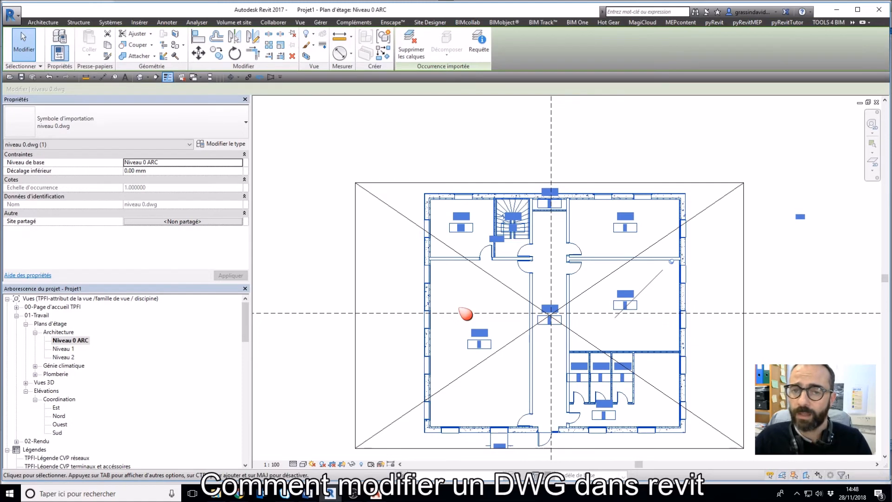
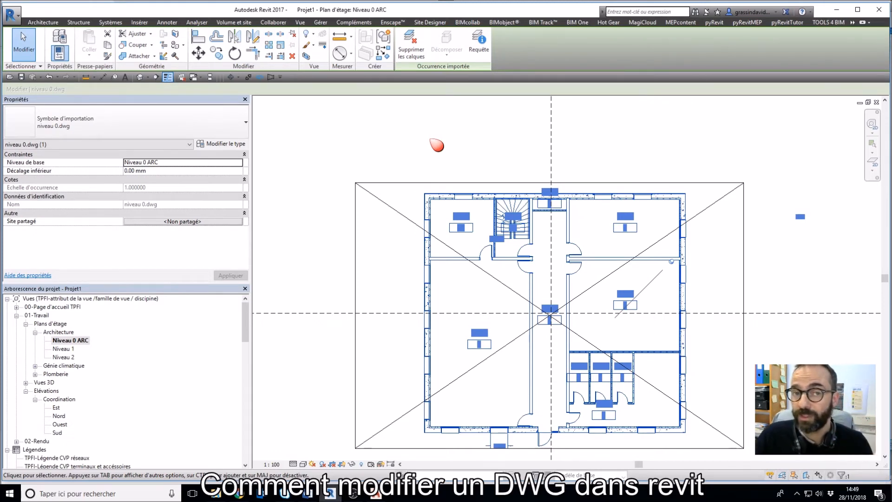
{"action": "left_click", "coordinate": [437, 145]}
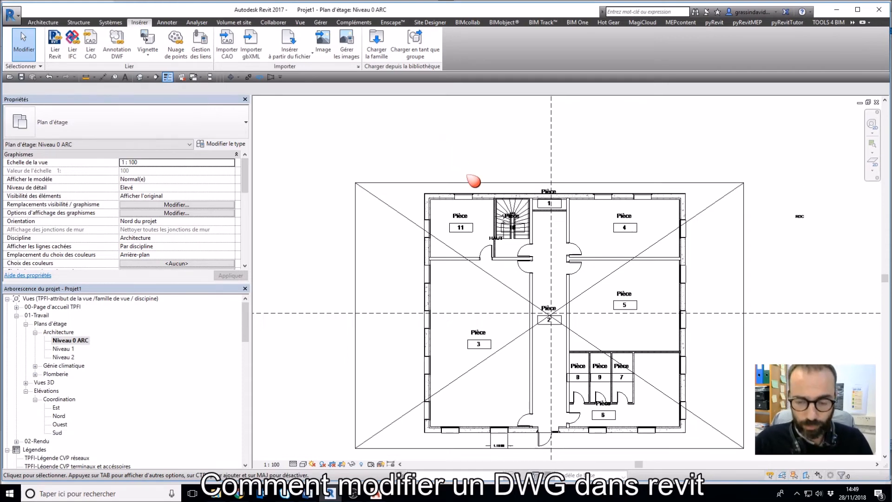
Delete the Defpoints layer from the linked niveau 0.dwg
{"action": "left_click", "coordinate": [479, 210]}
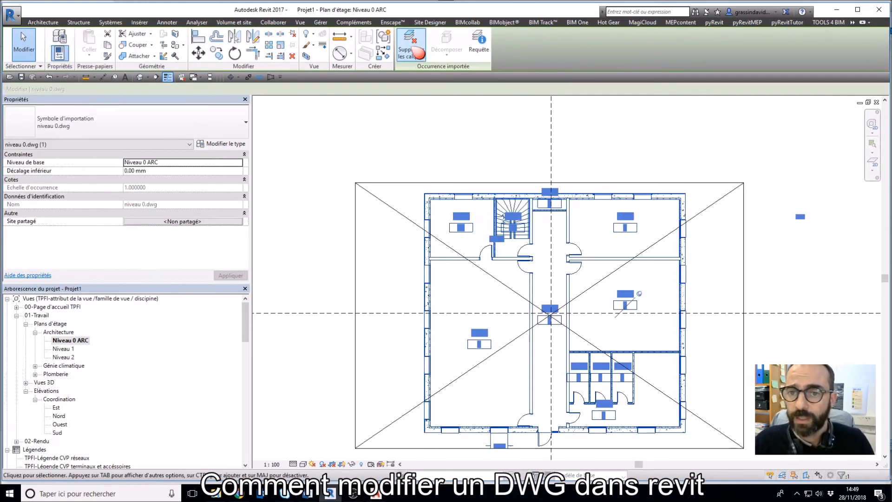
{"action": "left_click", "coordinate": [418, 52]}
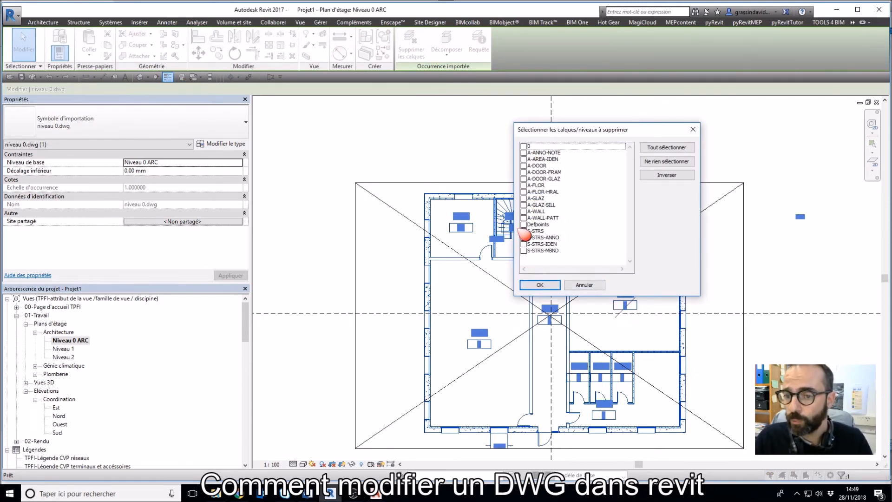
{"action": "left_click", "coordinate": [539, 284]}
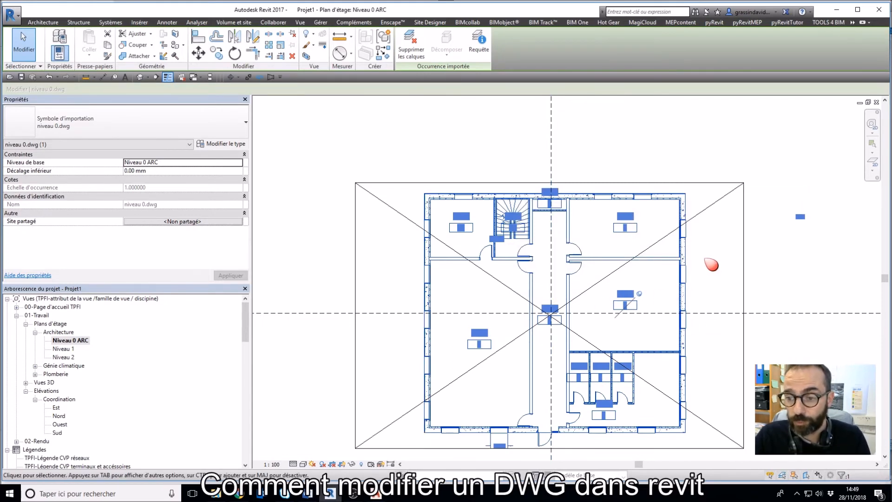
{"action": "left_click", "coordinate": [772, 276]}
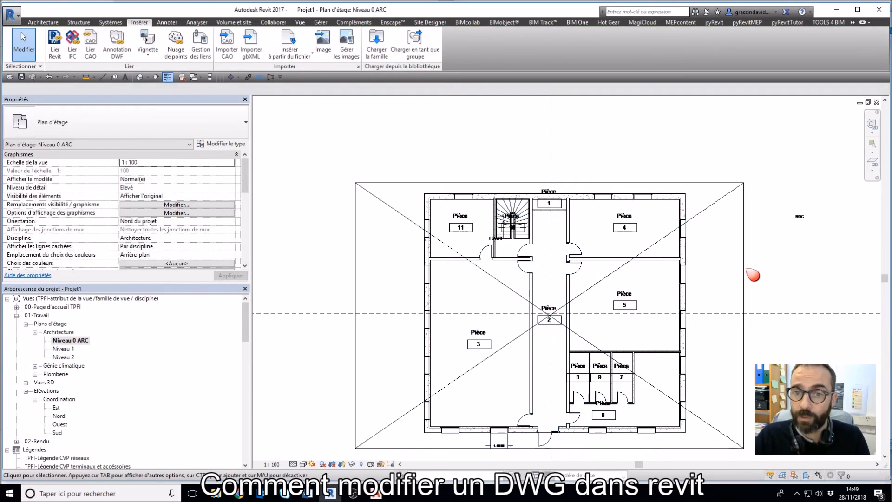
Reopen the list of deletable layers of niveau 0.dwg to review it, and close it without deleting anything
{"action": "left_click", "coordinate": [544, 196]}
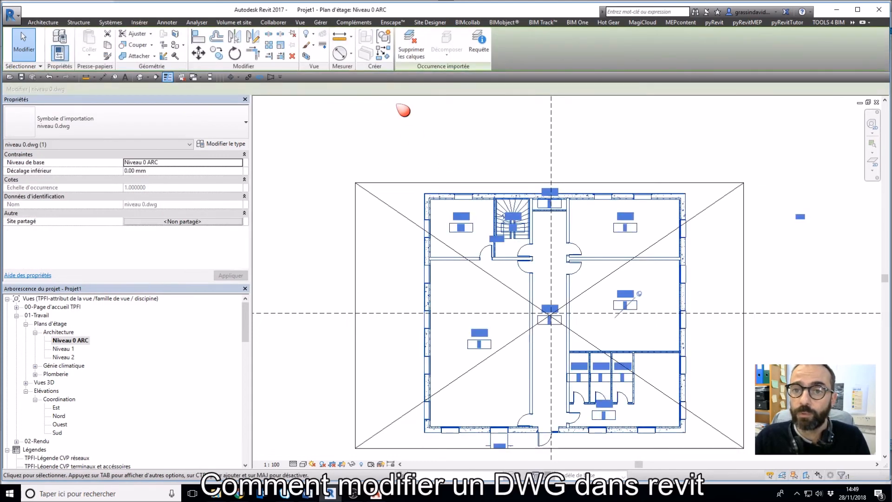
{"action": "left_click", "coordinate": [410, 44]}
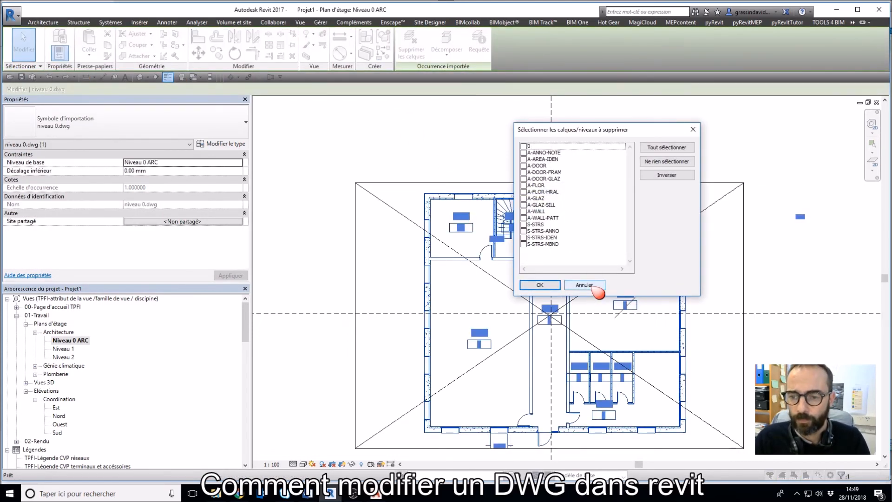
{"action": "left_click", "coordinate": [584, 286]}
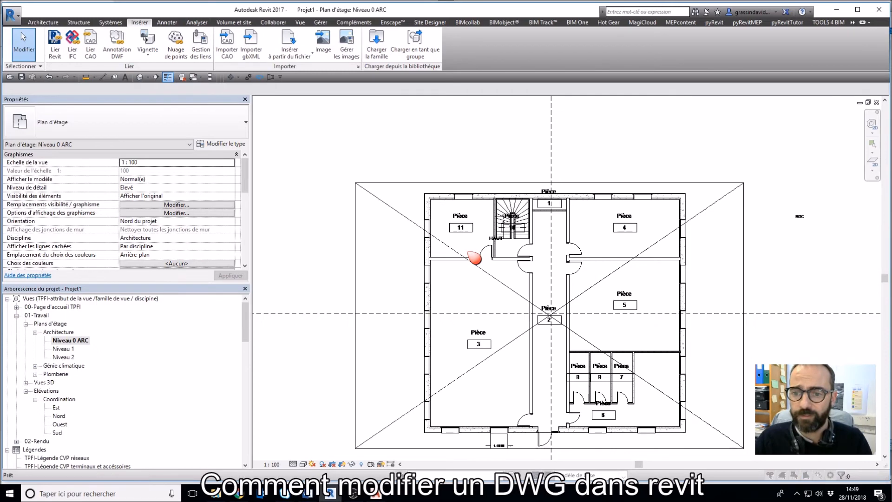
Review the layers of niveau 0.dwg among the imported categories in the plan's visibility/graphics overrides
{"action": "key", "text": "v"}
{"action": "key", "text": "g"}
{"action": "left_click_drag", "start_coordinate": [361, 96], "coordinate": [559, 83]}
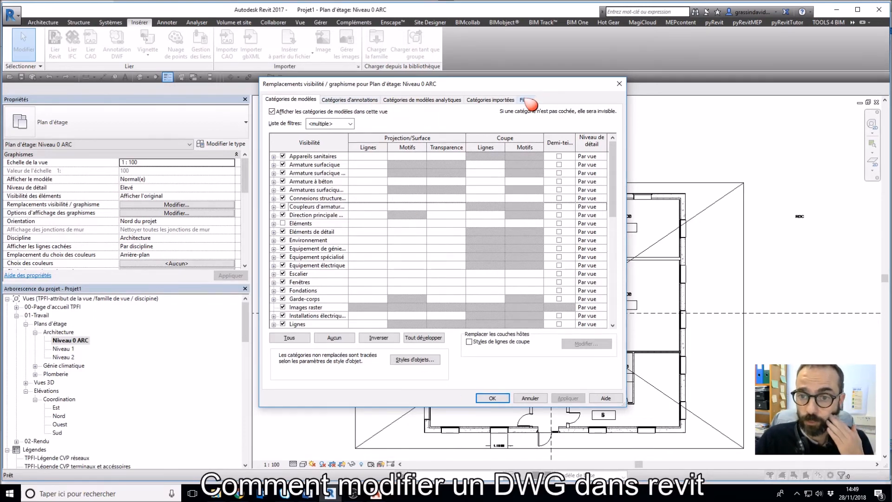
{"action": "left_click", "coordinate": [504, 102]}
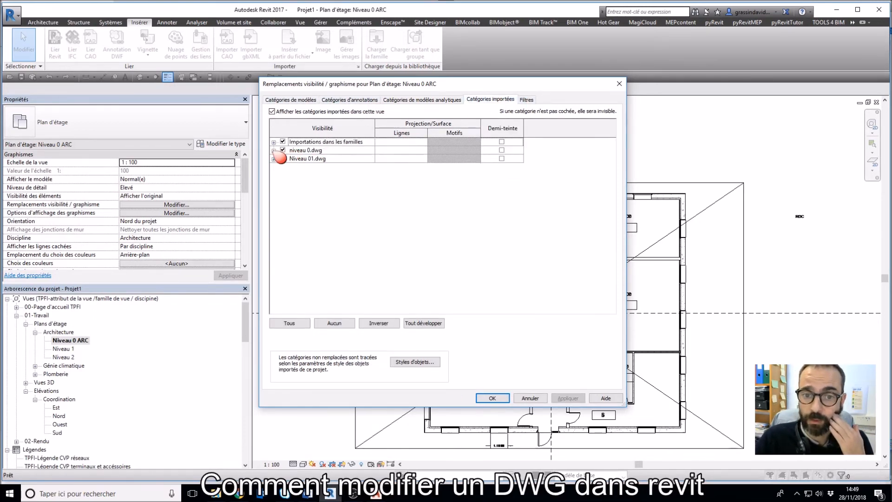
{"action": "left_click", "coordinate": [274, 150]}
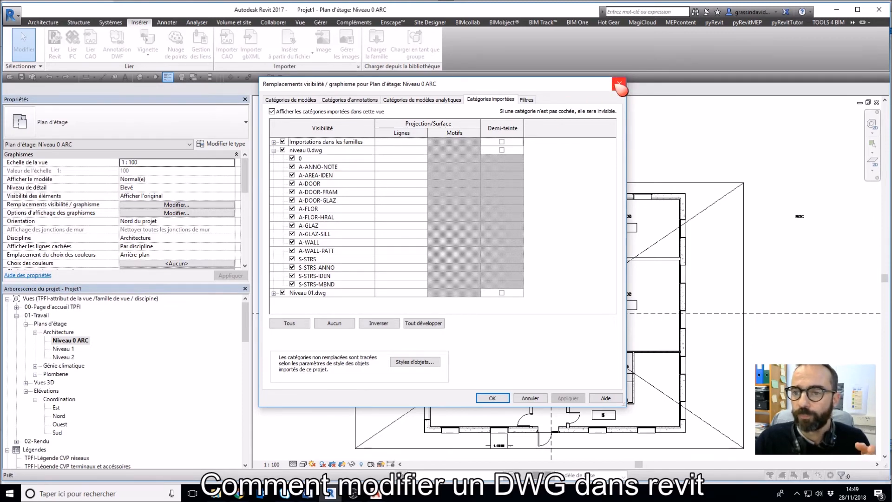
{"action": "left_click", "coordinate": [621, 86]}
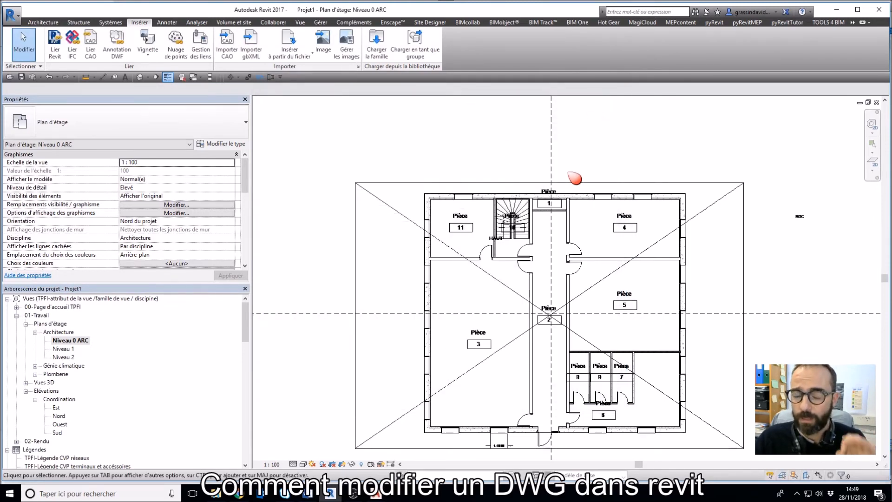
Query the Pièce label of room 4 in niveau 0.dwg and hide its layer A-AREA-IDEN in the Niveau 0 ARC view
{"action": "middle_click_drag", "start_coordinate": [593, 224], "coordinate": [534, 198]}
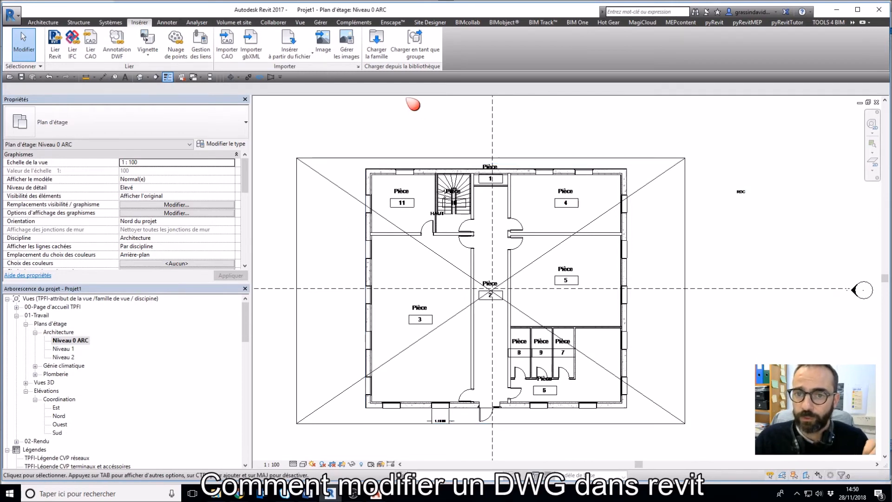
{"action": "left_click", "coordinate": [464, 172]}
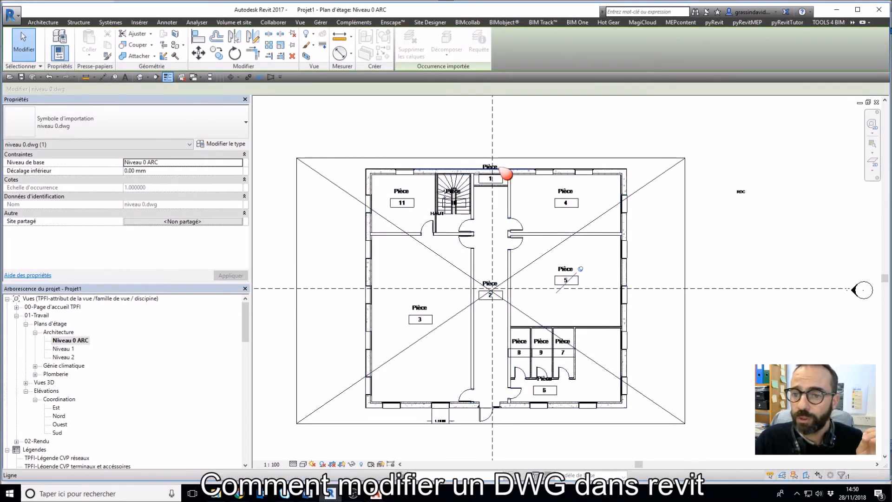
{"action": "scroll", "coordinate": [508, 175], "scroll_direction": "up", "scroll_amount": 4}
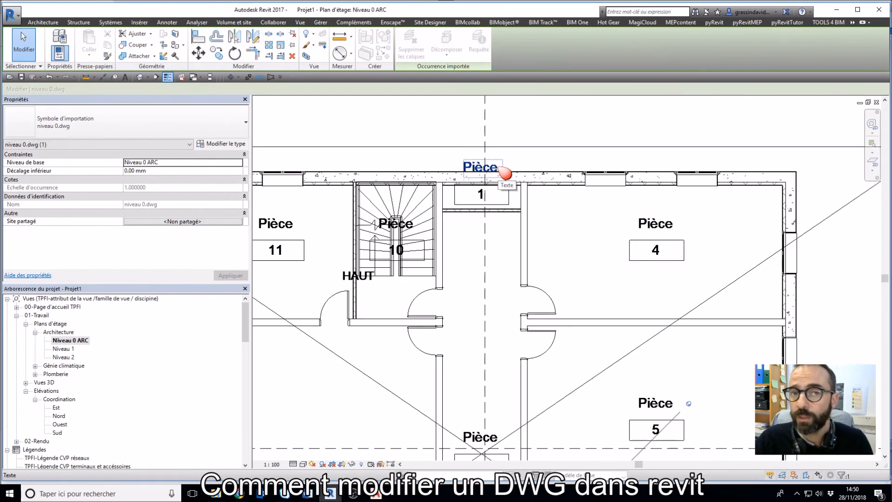
{"action": "scroll", "coordinate": [571, 251], "scroll_direction": "down", "scroll_amount": 3}
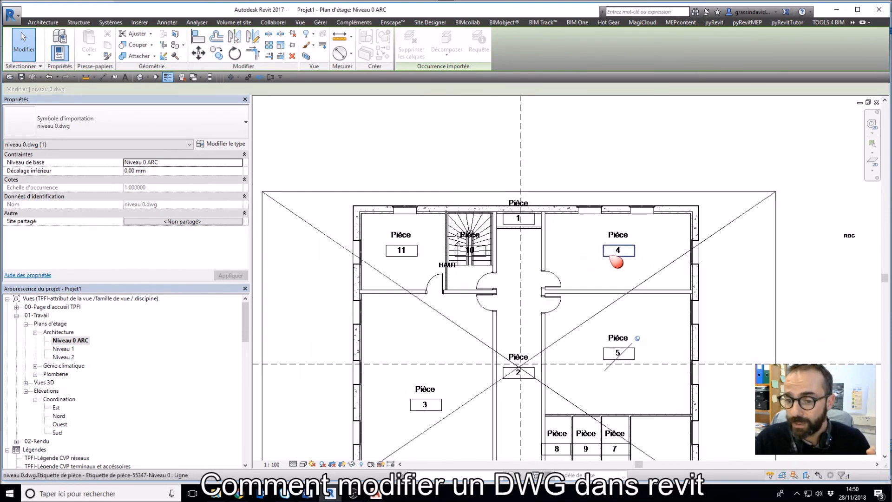
{"action": "scroll", "coordinate": [629, 241], "scroll_direction": "up", "scroll_amount": 3}
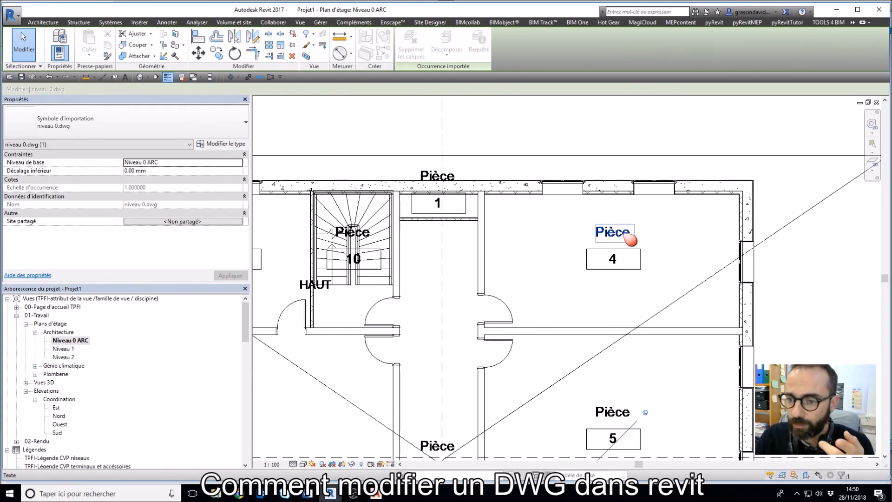
{"action": "left_click", "coordinate": [630, 239]}
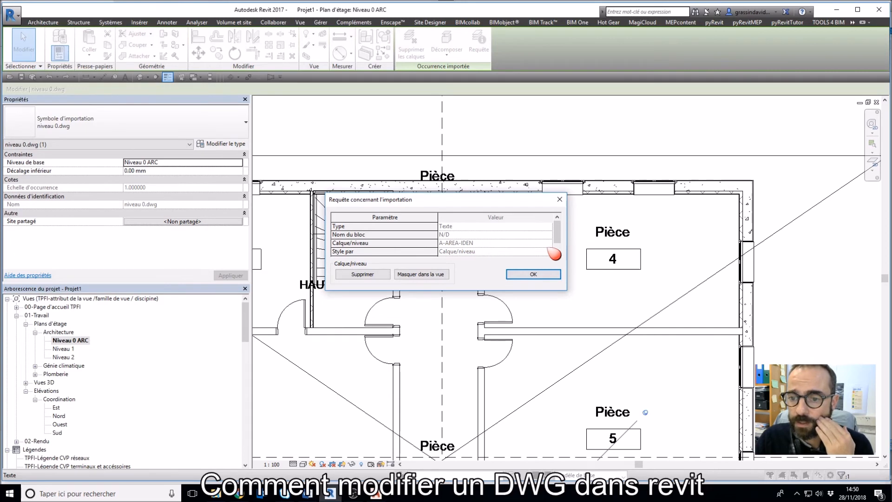
{"action": "left_click", "coordinate": [558, 252]}
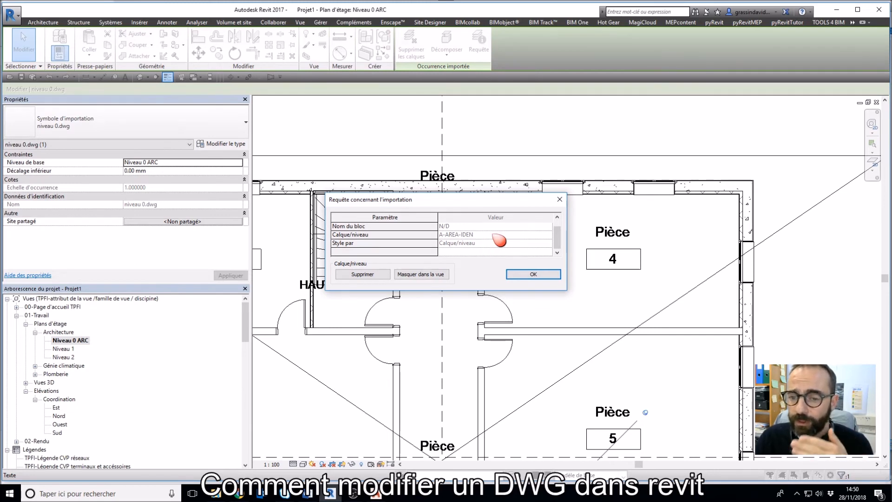
{"action": "scroll", "coordinate": [562, 235], "scroll_direction": "up", "scroll_amount": 1}
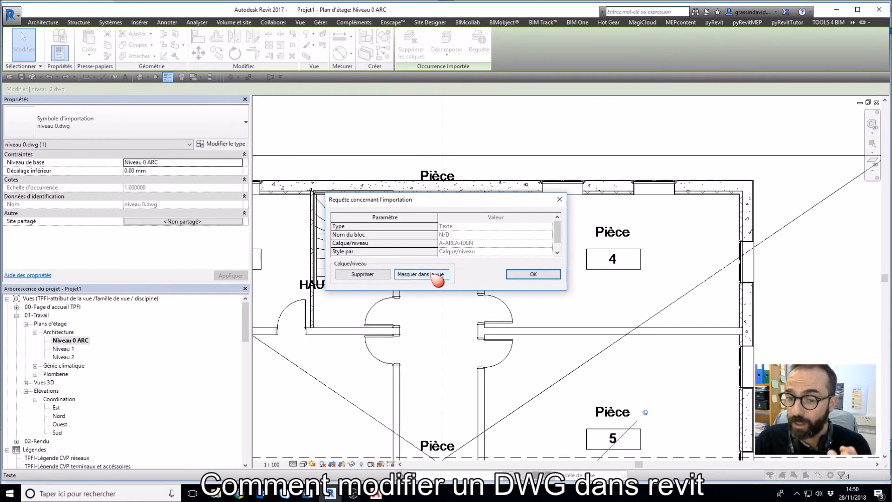
{"action": "left_click", "coordinate": [434, 276]}
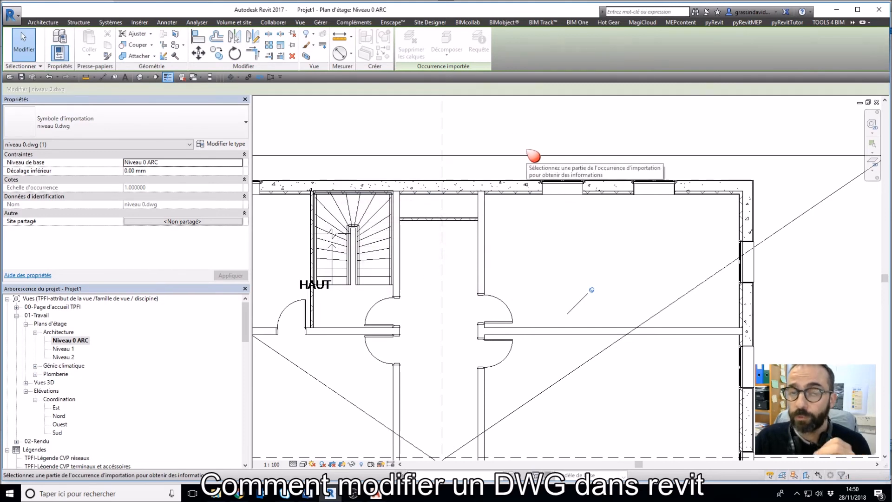
{"action": "scroll", "coordinate": [534, 213], "scroll_direction": "down", "scroll_amount": 4}
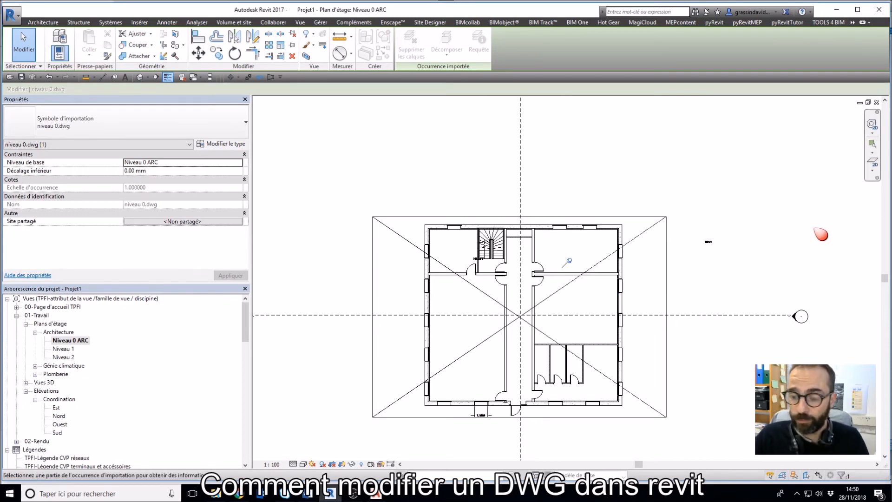
Switch to the 3D view and check the room labels of the linked plans from above and in perspective
{"action": "key", "text": "ctrl+Tab"}
{"action": "scroll", "coordinate": [718, 309], "scroll_direction": "up", "scroll_amount": 3}
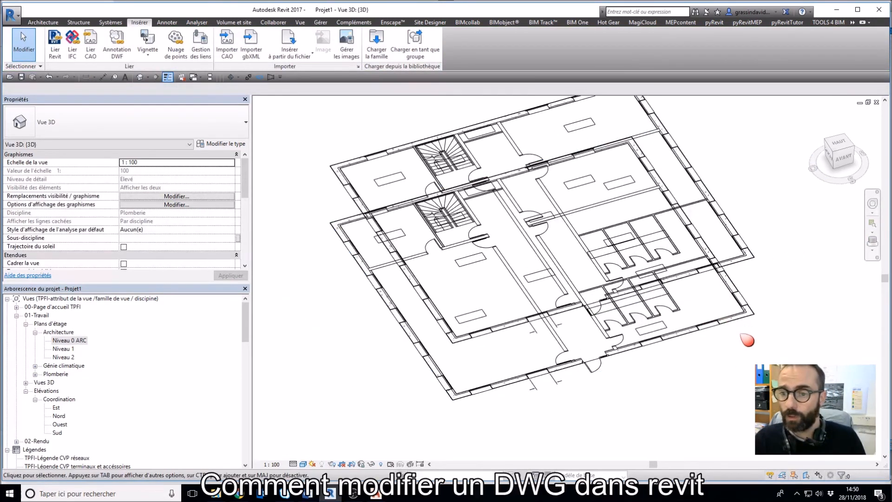
{"action": "scroll", "coordinate": [513, 309], "scroll_direction": "up", "scroll_amount": 2}
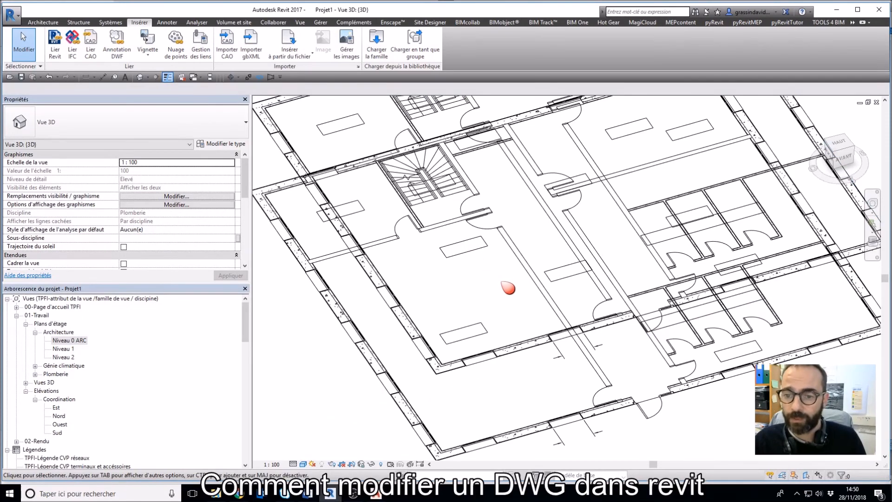
{"action": "left_click", "coordinate": [837, 144]}
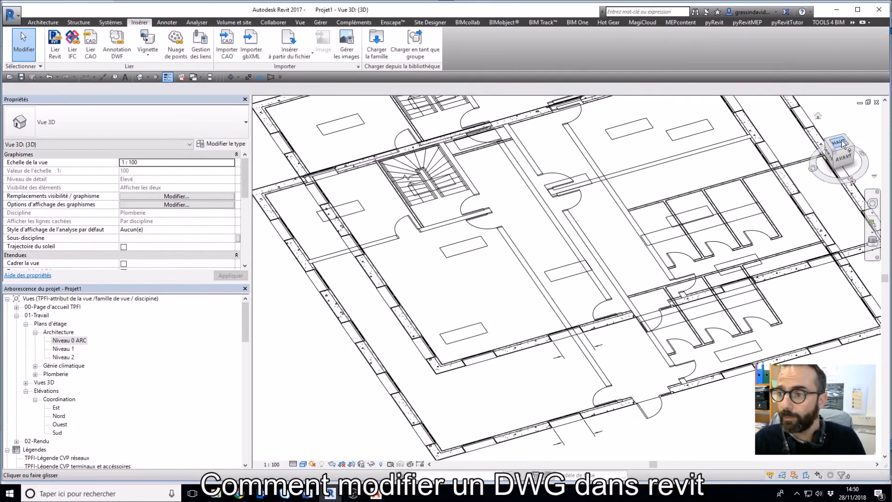
{"action": "scroll", "coordinate": [743, 252], "scroll_direction": "up", "scroll_amount": 4}
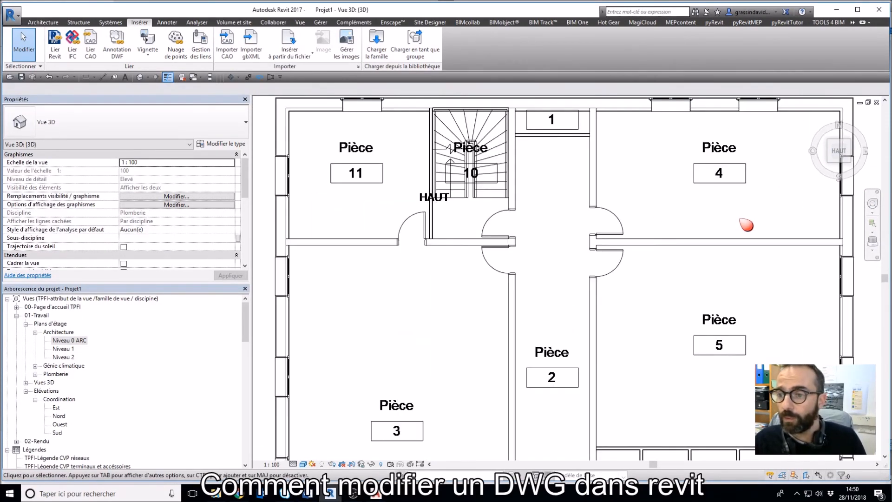
{"action": "middle_click_drag", "start_coordinate": [534, 302], "coordinate": [577, 250], "text": "shift"}
{"action": "scroll", "coordinate": [577, 250], "scroll_direction": "up", "scroll_amount": 3}
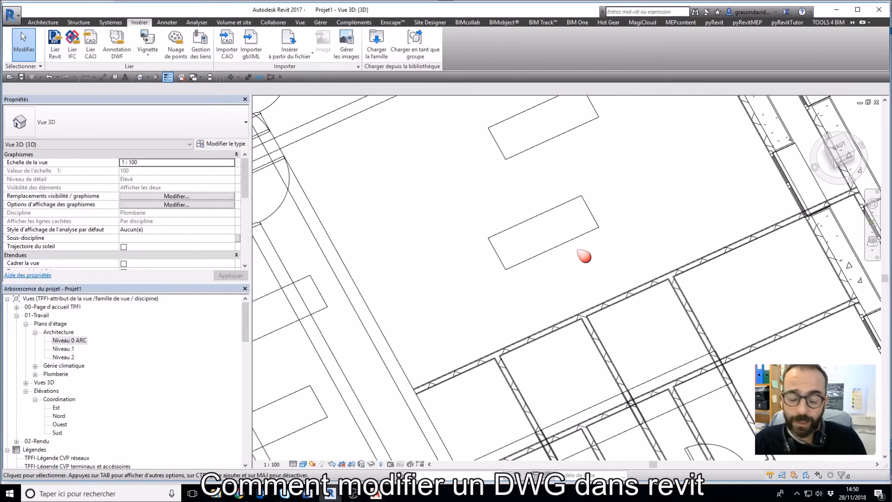
Check the room labels in the Niveau 1 plan and go through the other open views to the Est elevation
{"action": "key", "text": "ctrl+Tab"}
{"action": "scroll", "coordinate": [602, 266], "scroll_direction": "up", "scroll_amount": 2}
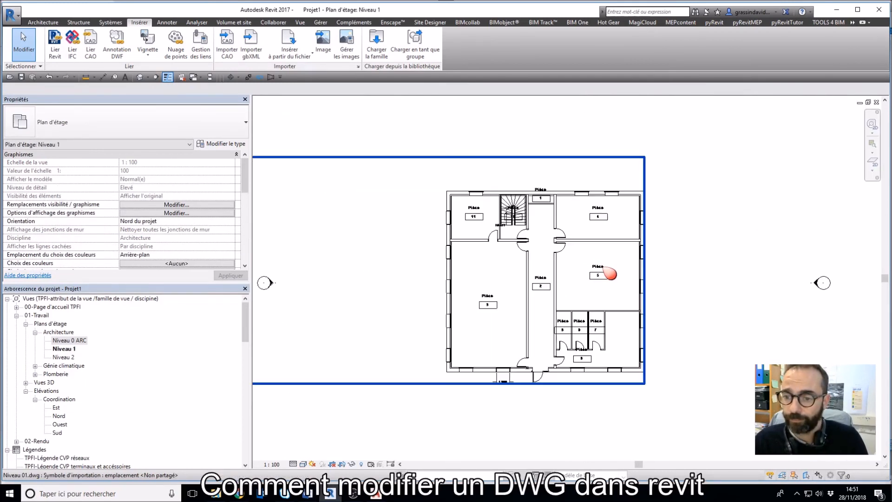
{"action": "key", "text": "ctrl+Tab"}
{"action": "key", "text": "ctrl+Tab"}
{"action": "key", "text": "ctrl+Tab"}
{"action": "key", "text": "ctrl+Tab"}
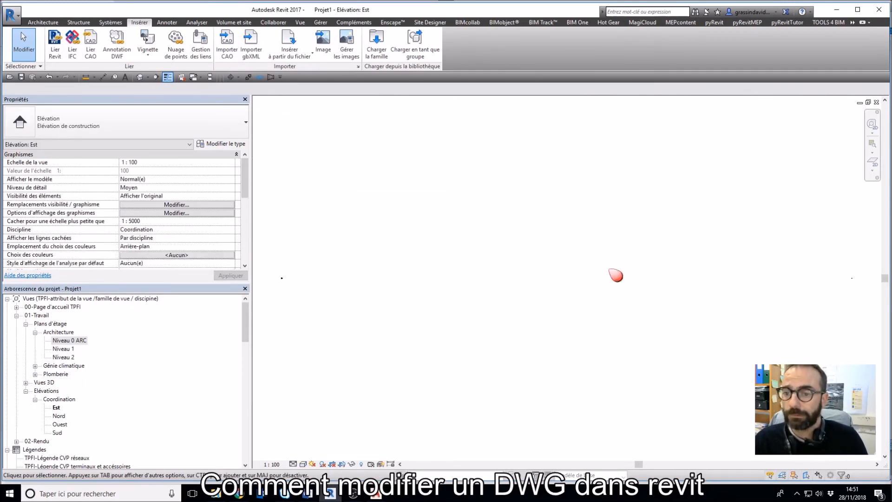
{"action": "left_click", "coordinate": [650, 271]}
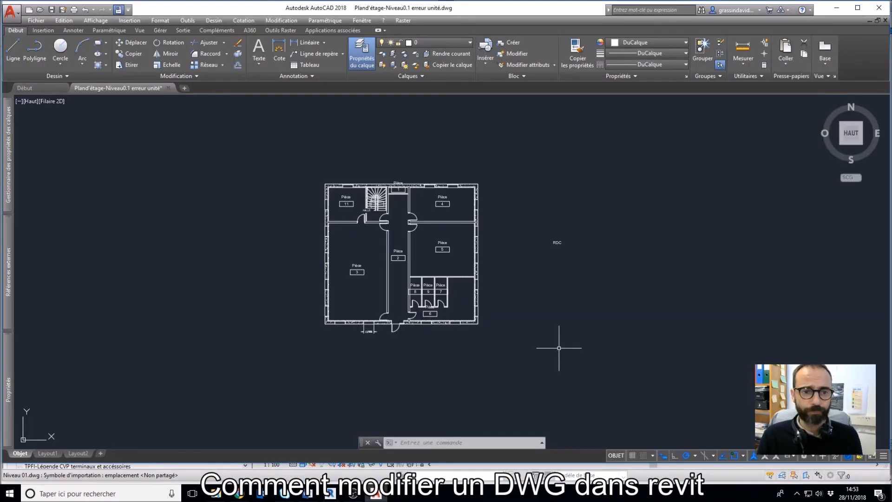
Close the erreur unité drawing and open the recent drawing tous les niveaux
{"action": "left_click", "coordinate": [41, 90]}
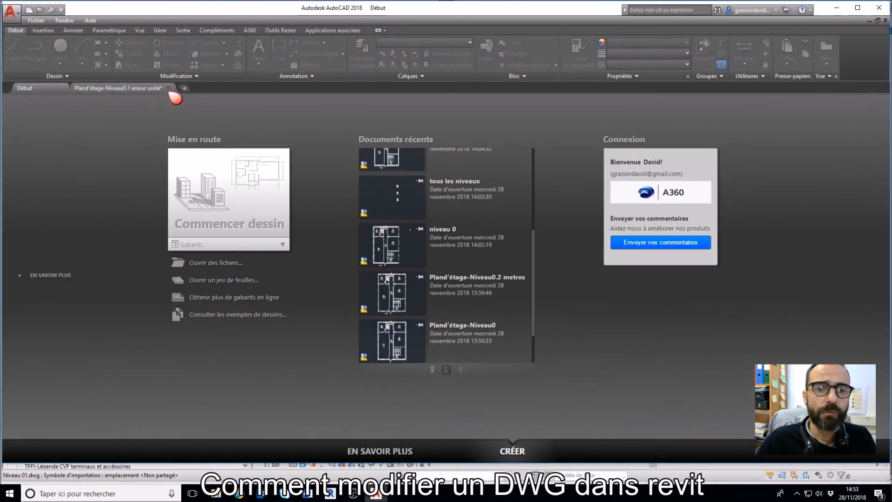
{"action": "left_click", "coordinate": [169, 87]}
{"action": "left_click", "coordinate": [434, 258]}
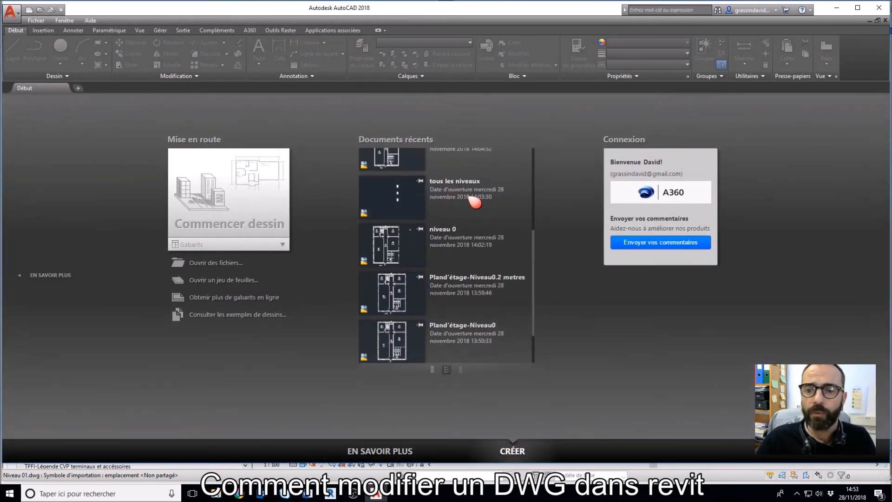
{"action": "left_click", "coordinate": [464, 190]}
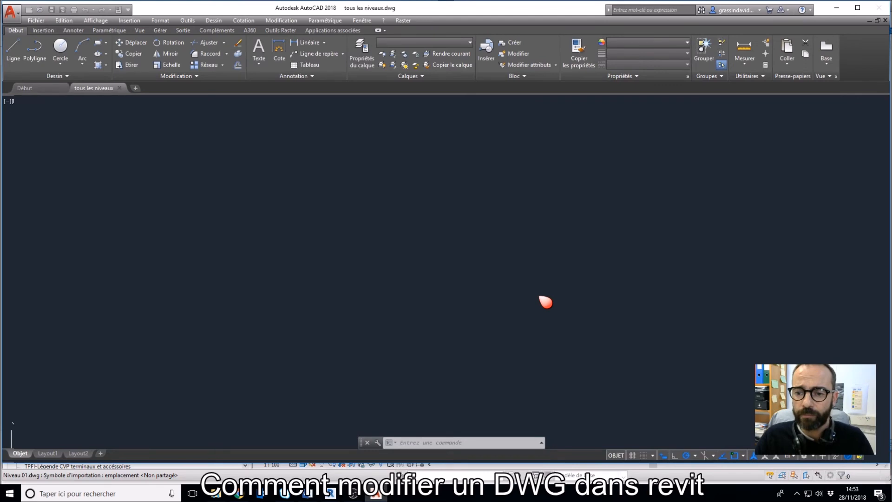
Examine the three floor plans stacked above one another in the tous les niveaux drawing
{"action": "scroll", "coordinate": [534, 294], "scroll_direction": "down", "scroll_amount": 4}
{"action": "middle_click_drag", "start_coordinate": [572, 285], "coordinate": [538, 271]}
{"action": "scroll", "coordinate": [519, 288], "scroll_direction": "up", "scroll_amount": 6}
{"action": "scroll", "coordinate": [465, 311], "scroll_direction": "up", "scroll_amount": 10}
{"action": "scroll", "coordinate": [501, 218], "scroll_direction": "down", "scroll_amount": 9}
{"action": "scroll", "coordinate": [472, 209], "scroll_direction": "up", "scroll_amount": 1}
{"action": "scroll", "coordinate": [470, 182], "scroll_direction": "up", "scroll_amount": 4}
{"action": "scroll", "coordinate": [531, 155], "scroll_direction": "down", "scroll_amount": 4}
{"action": "middle_click_drag", "start_coordinate": [540, 119], "coordinate": [534, 199]}
{"action": "scroll", "coordinate": [540, 190], "scroll_direction": "down", "scroll_amount": 3}
{"action": "scroll", "coordinate": [544, 196], "scroll_direction": "down", "scroll_amount": 4}
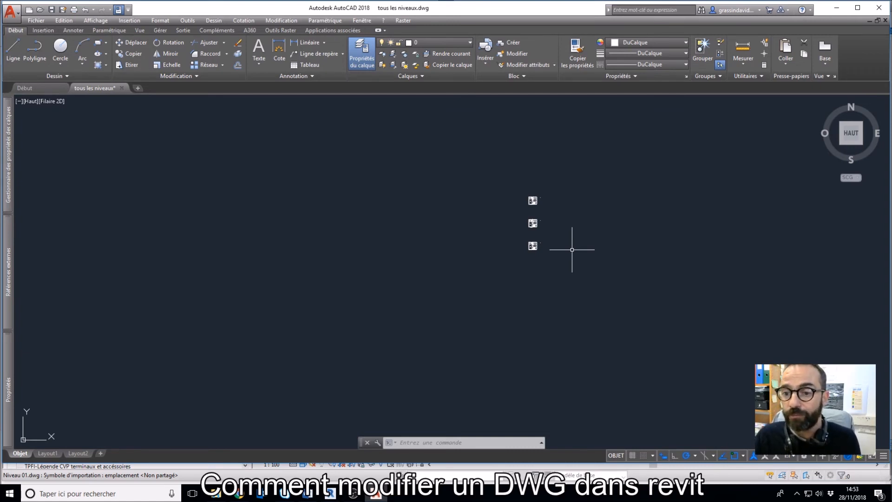
{"action": "scroll", "coordinate": [551, 237], "scroll_direction": "up", "scroll_amount": 3}
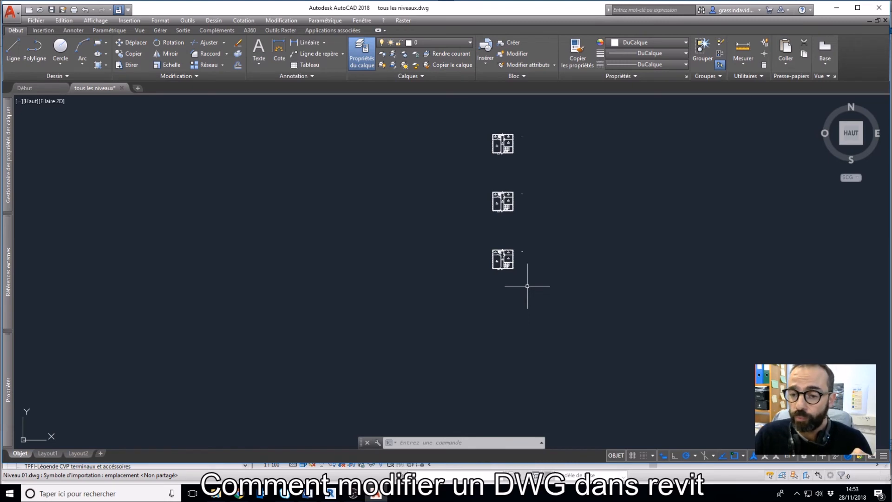
{"action": "middle_click_drag", "start_coordinate": [594, 237], "coordinate": [581, 249]}
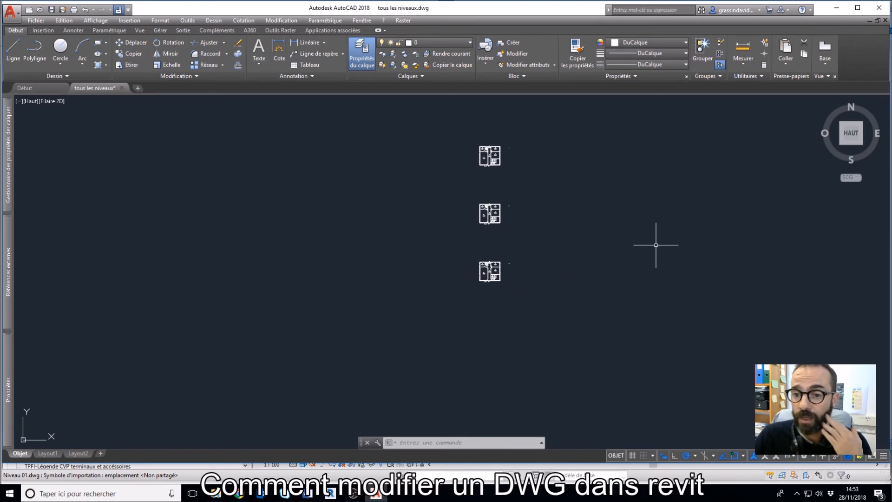
Try erasing the two upper floor plans together with their level labels, and undo the erasure
{"action": "left_click", "coordinate": [657, 245]}
{"action": "left_click", "coordinate": [434, 123]}
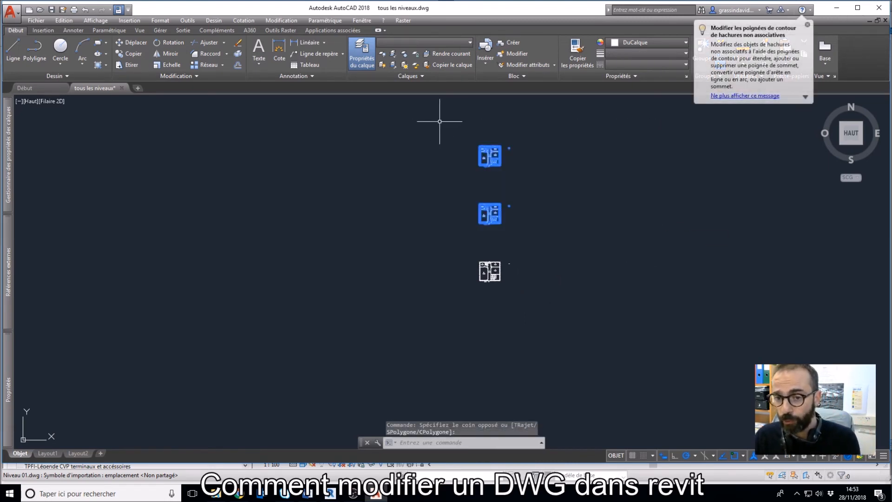
{"action": "key", "text": "Delete"}
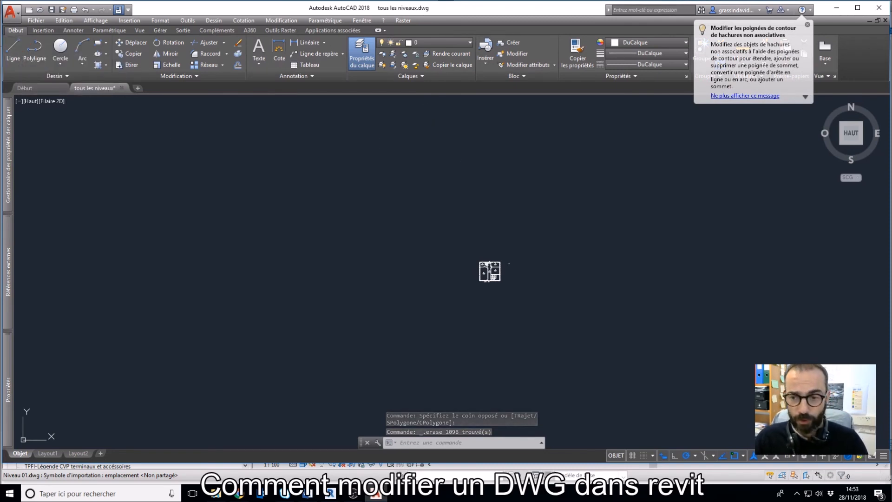
{"action": "key", "text": "ctrl+z"}
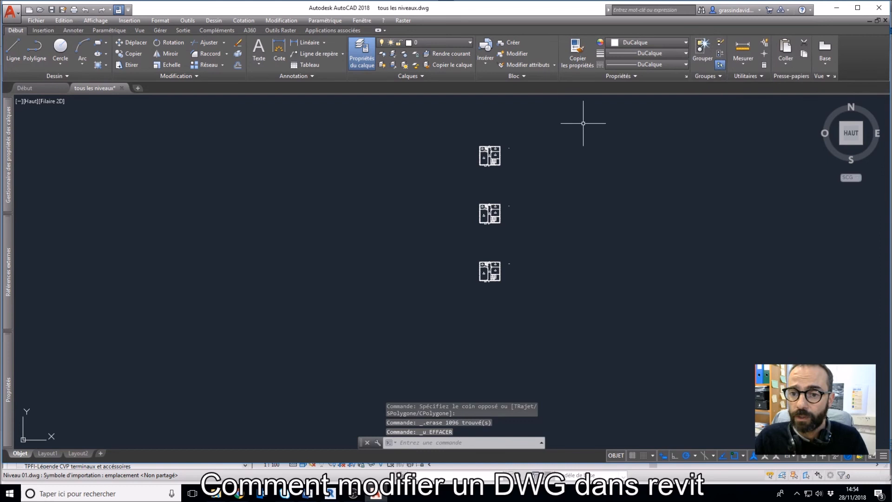
Try to move all three plans from the middle plan's lower-right outer corner to the same corner of the lowest plan
{"action": "left_click", "coordinate": [584, 124]}
{"action": "left_click", "coordinate": [424, 324]}
{"action": "type", "text": "dep"}
{"action": "key", "text": "Return"}
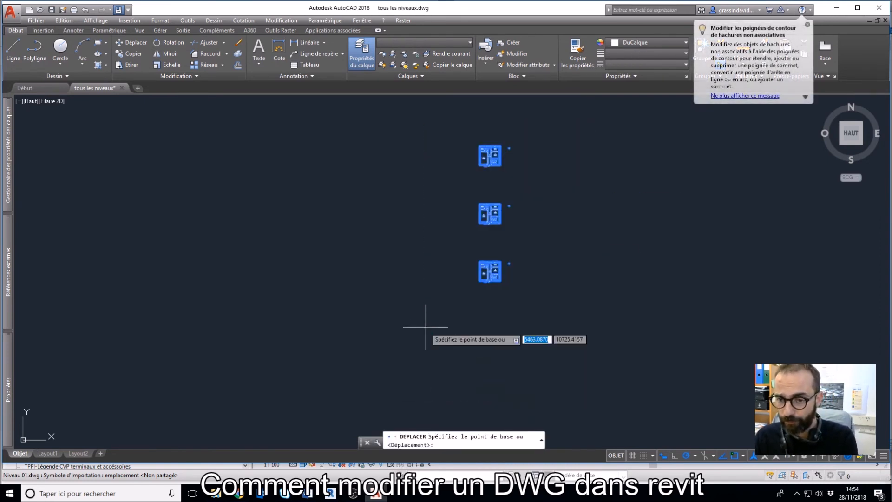
{"action": "scroll", "coordinate": [436, 179], "scroll_direction": "up", "scroll_amount": 10}
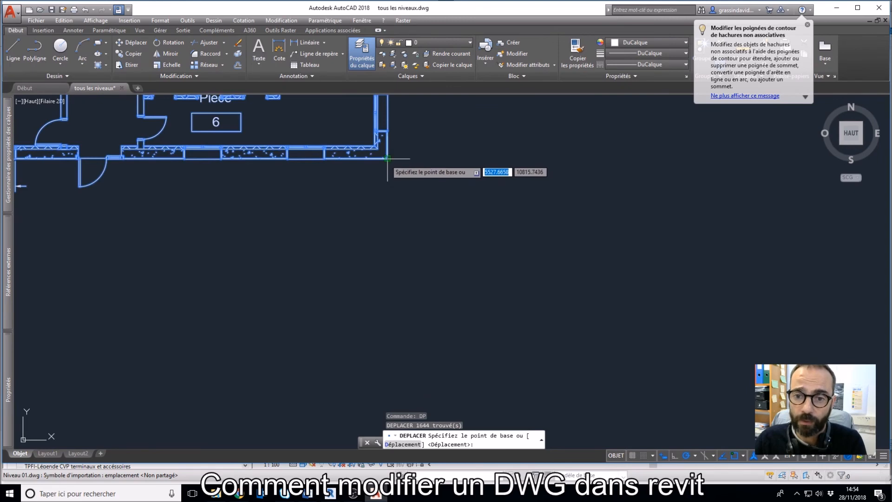
{"action": "scroll", "coordinate": [395, 159], "scroll_direction": "up", "scroll_amount": 5}
{"action": "left_click", "coordinate": [377, 247]}
{"action": "scroll", "coordinate": [418, 209], "scroll_direction": "up", "scroll_amount": 3}
{"action": "scroll", "coordinate": [443, 183], "scroll_direction": "down", "scroll_amount": 10}
{"action": "scroll", "coordinate": [448, 298], "scroll_direction": "up", "scroll_amount": 8}
{"action": "middle_click_drag", "start_coordinate": [455, 291], "coordinate": [443, 154]}
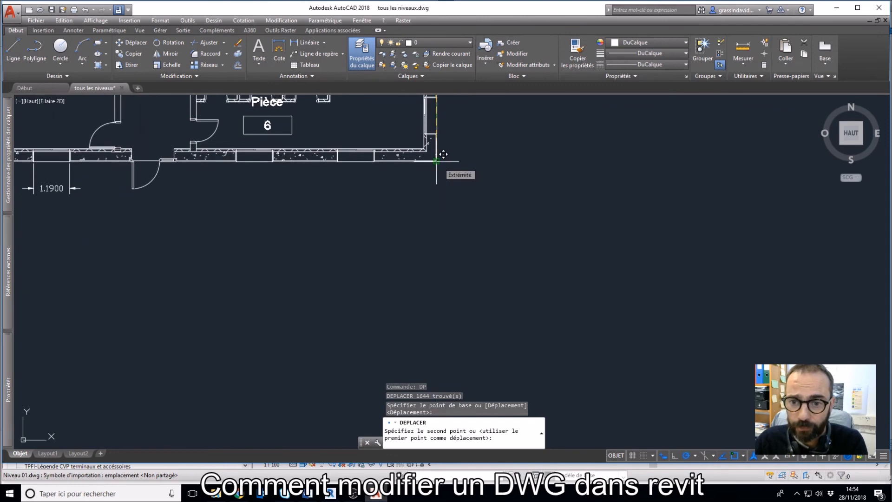
{"action": "scroll", "coordinate": [441, 154], "scroll_direction": "up", "scroll_amount": 1}
{"action": "scroll", "coordinate": [438, 154], "scroll_direction": "up", "scroll_amount": 5}
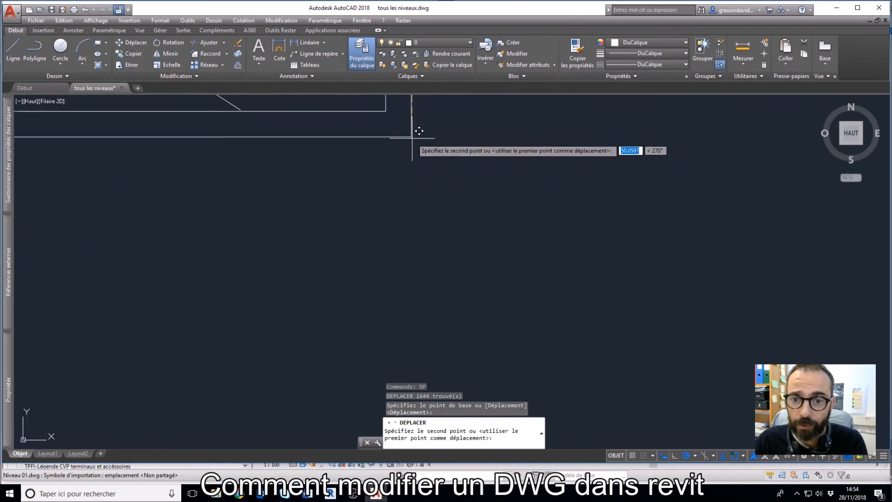
{"action": "left_click", "coordinate": [415, 156]}
{"action": "scroll", "coordinate": [492, 238], "scroll_direction": "down", "scroll_amount": 12}
Try erasing the surplus floor plans so that a single one of the moved plans is kept
{"action": "left_click", "coordinate": [548, 197]}
{"action": "left_click", "coordinate": [504, 251]}
{"action": "key", "text": "Delete"}
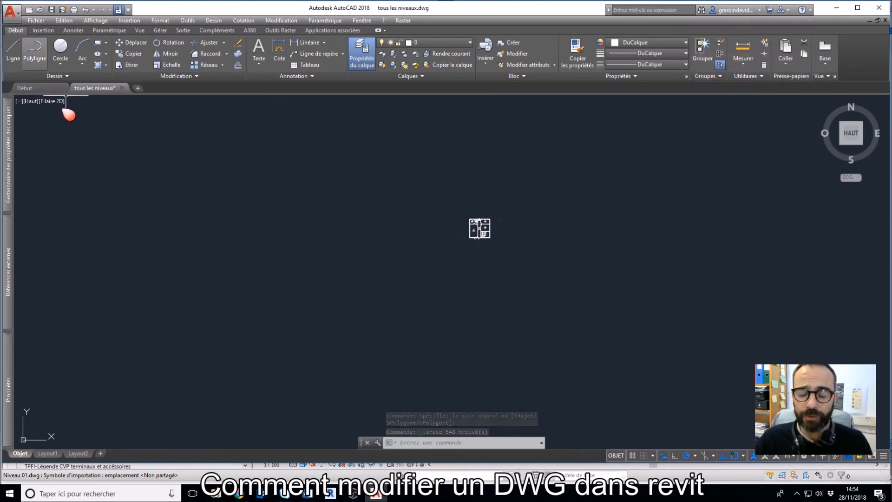
Undo the plan erasures and the move of the three floor plans
{"action": "key", "text": "ctrl+z"}
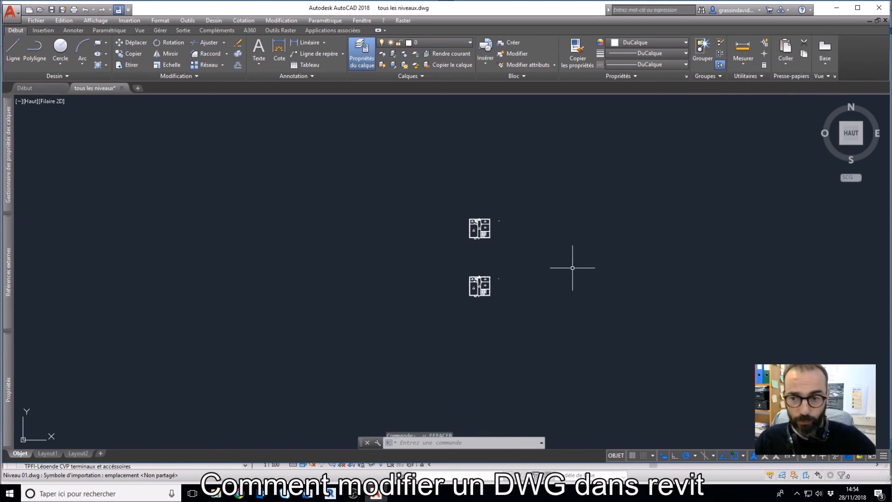
{"action": "key", "text": "ctrl+z"}
{"action": "scroll", "coordinate": [572, 268], "scroll_direction": "up", "scroll_amount": 10}
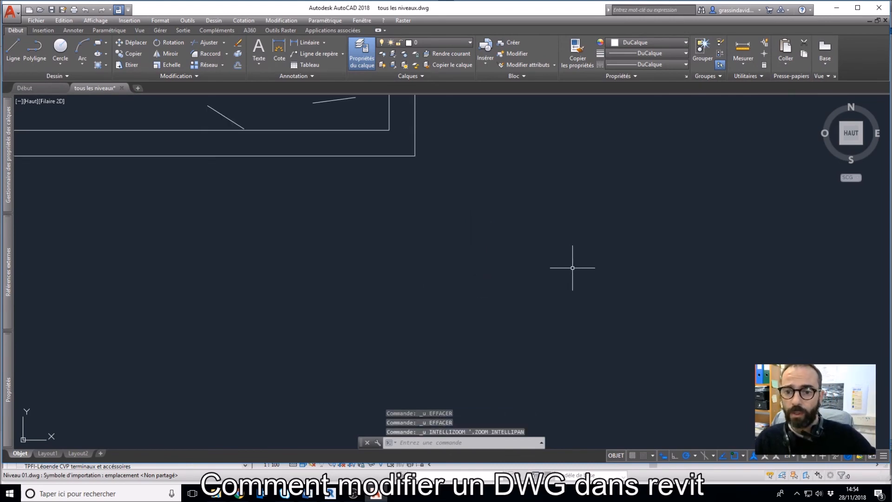
{"action": "scroll", "coordinate": [574, 269], "scroll_direction": "down", "scroll_amount": 10}
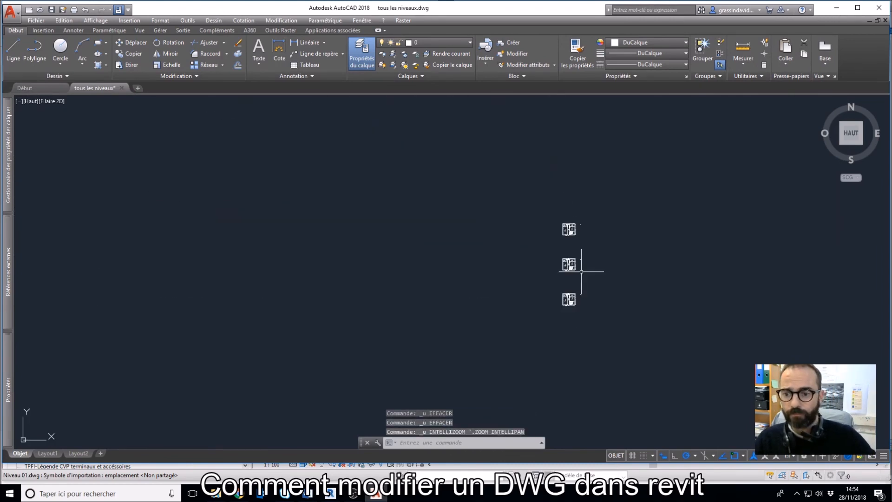
{"action": "key", "text": "ctrl+z"}
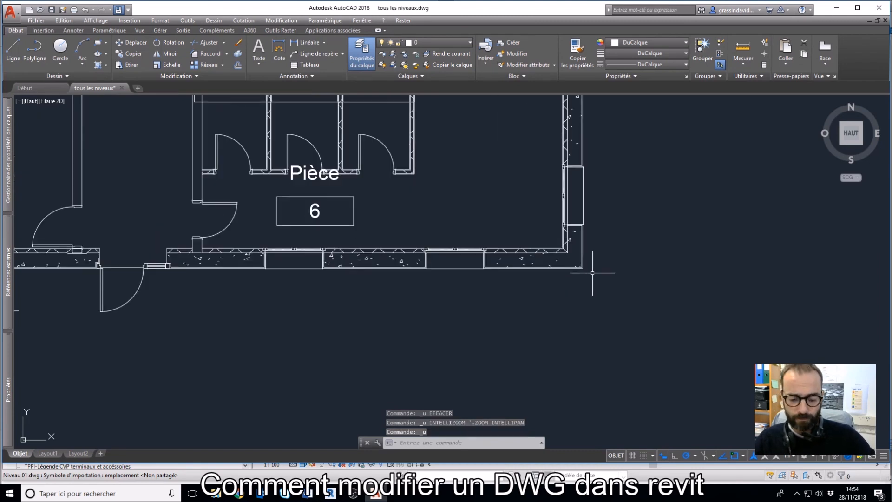
{"action": "key", "text": "ctrl+z"}
{"action": "middle_click_drag", "start_coordinate": [558, 249], "coordinate": [593, 274]}
{"action": "scroll", "coordinate": [593, 274], "scroll_direction": "down", "scroll_amount": 2}
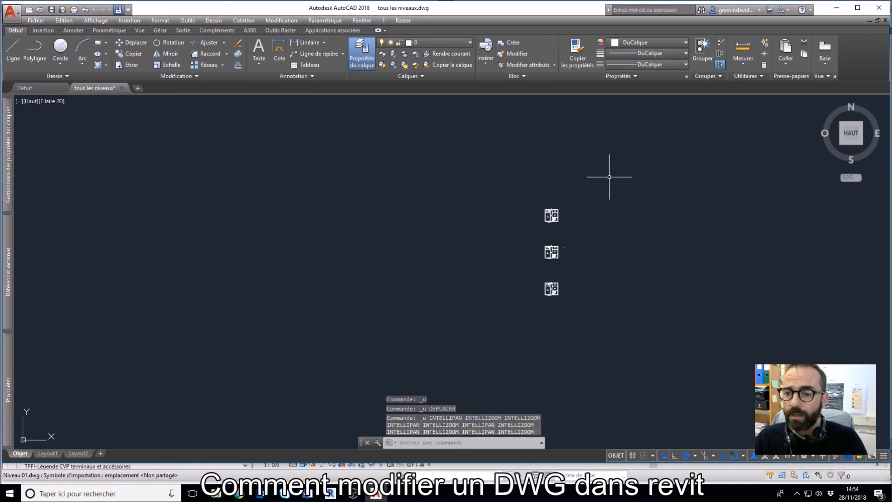
Draw a horizontal reference polyline starting at the lowest plan's lower-right outer corner and running away from the building
{"action": "left_click", "coordinate": [610, 176]}
{"action": "left_click", "coordinate": [615, 216]}
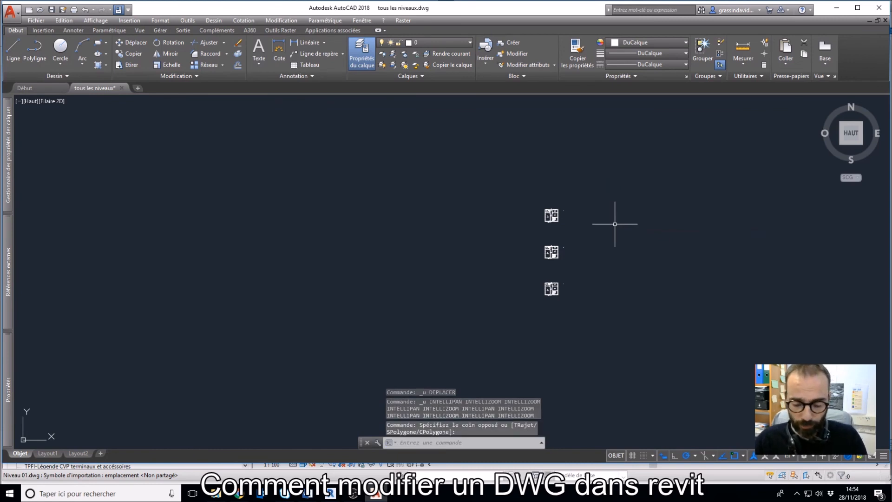
{"action": "type", "text": "pl"}
{"action": "key", "text": "Return"}
{"action": "scroll", "coordinate": [563, 309], "scroll_direction": "up", "scroll_amount": 8}
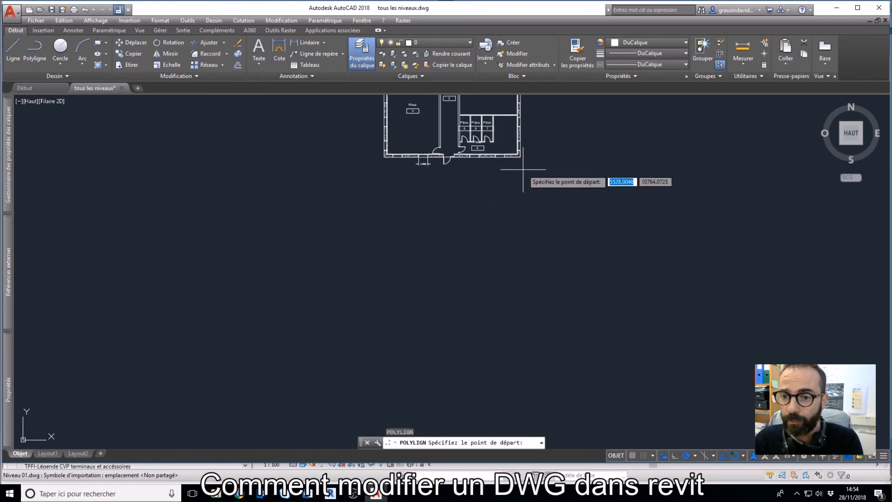
{"action": "scroll", "coordinate": [520, 157], "scroll_direction": "up", "scroll_amount": 3}
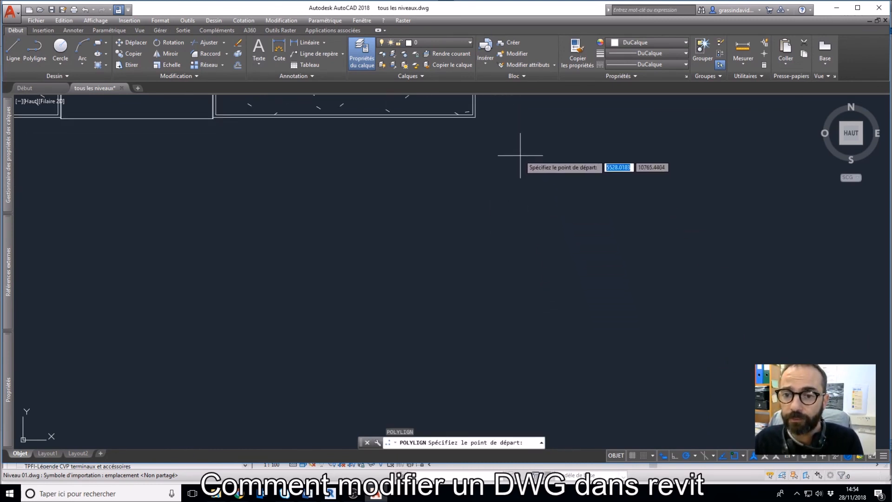
{"action": "left_click", "coordinate": [475, 117]}
{"action": "scroll", "coordinate": [475, 156], "scroll_direction": "down", "scroll_amount": 8}
{"action": "left_click", "coordinate": [631, 260]}
{"action": "key", "text": "Escape"}
Erase the two lower floor plans with their level labels, keeping the top plan and the reference polyline
{"action": "scroll", "coordinate": [454, 267], "scroll_direction": "up", "scroll_amount": 8}
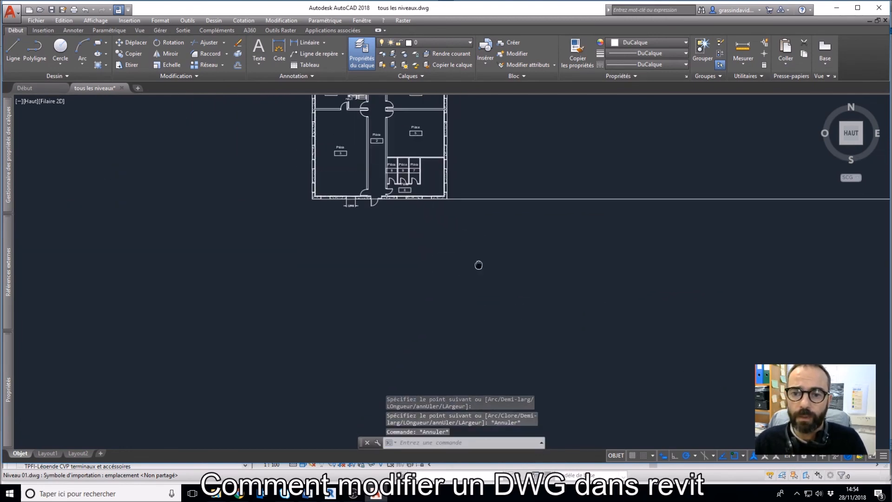
{"action": "scroll", "coordinate": [487, 283], "scroll_direction": "down", "scroll_amount": 10}
{"action": "left_click", "coordinate": [432, 241]}
{"action": "left_click", "coordinate": [525, 339]}
{"action": "key", "text": "Delete"}
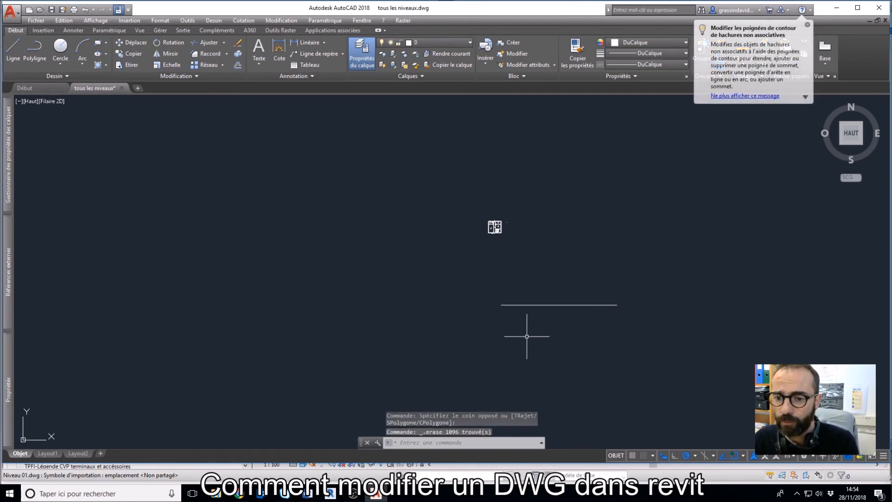
Move the remaining plan and its label from the plan's lower-right outer corner to the reference polyline's start point
{"action": "left_click", "coordinate": [531, 262]}
{"action": "left_click", "coordinate": [434, 175]}
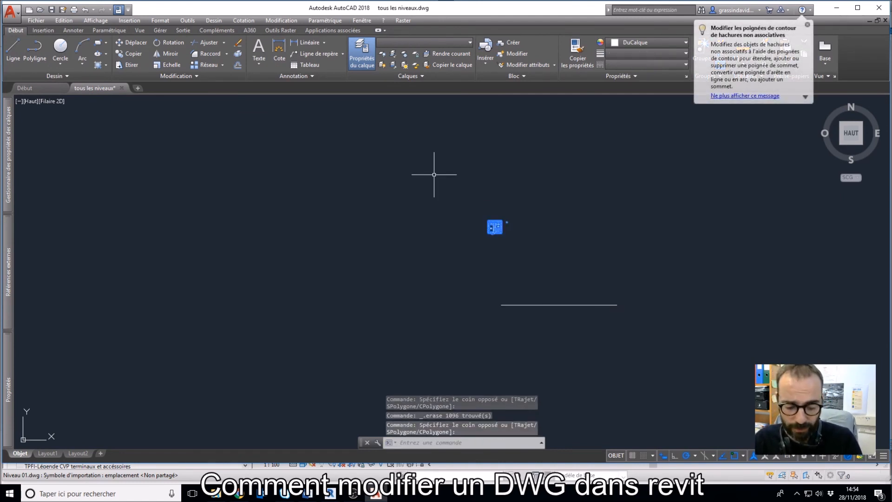
{"action": "type", "text": "dp"}
{"action": "key", "text": "Return"}
{"action": "scroll", "coordinate": [522, 248], "scroll_direction": "up", "scroll_amount": 7}
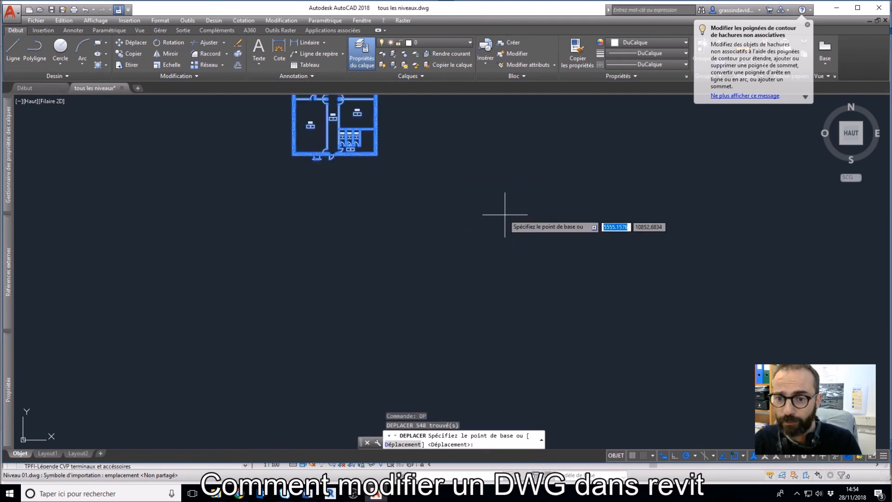
{"action": "scroll", "coordinate": [393, 162], "scroll_direction": "up", "scroll_amount": 5}
{"action": "scroll", "coordinate": [371, 118], "scroll_direction": "up", "scroll_amount": 8}
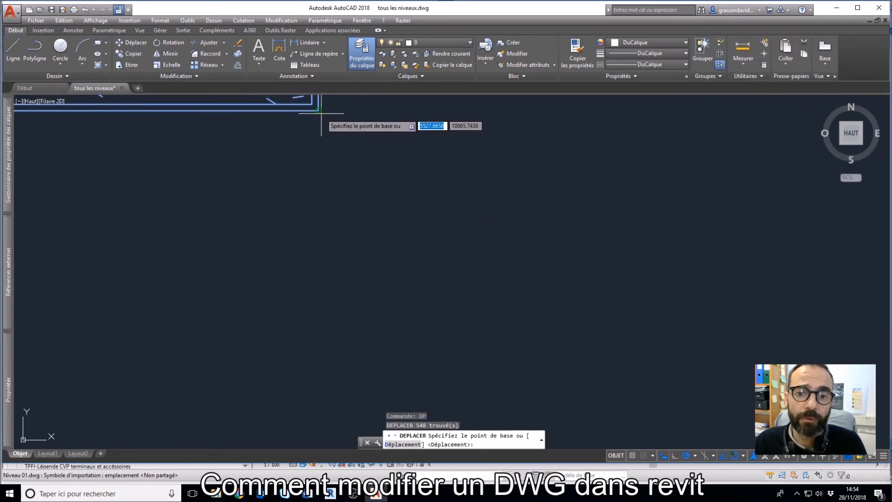
{"action": "left_click", "coordinate": [319, 109]}
{"action": "scroll", "coordinate": [379, 120], "scroll_direction": "down", "scroll_amount": 4}
{"action": "scroll", "coordinate": [385, 113], "scroll_direction": "down", "scroll_amount": 6}
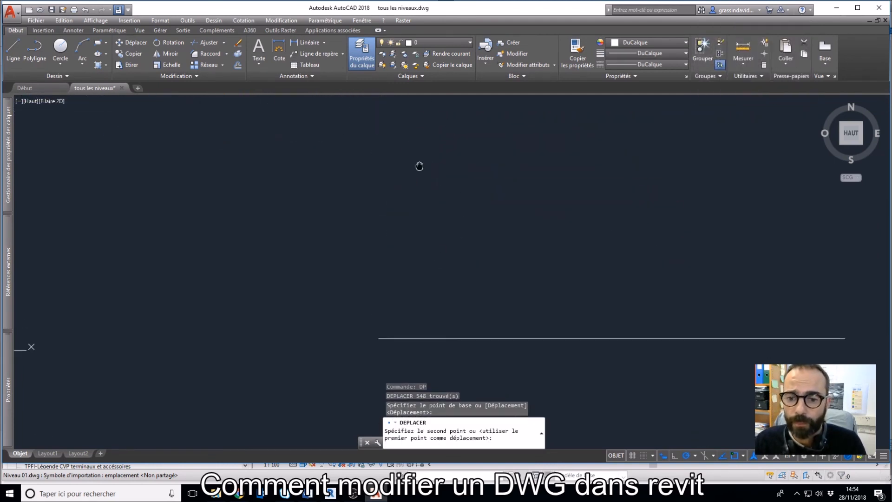
{"action": "left_click", "coordinate": [393, 240]}
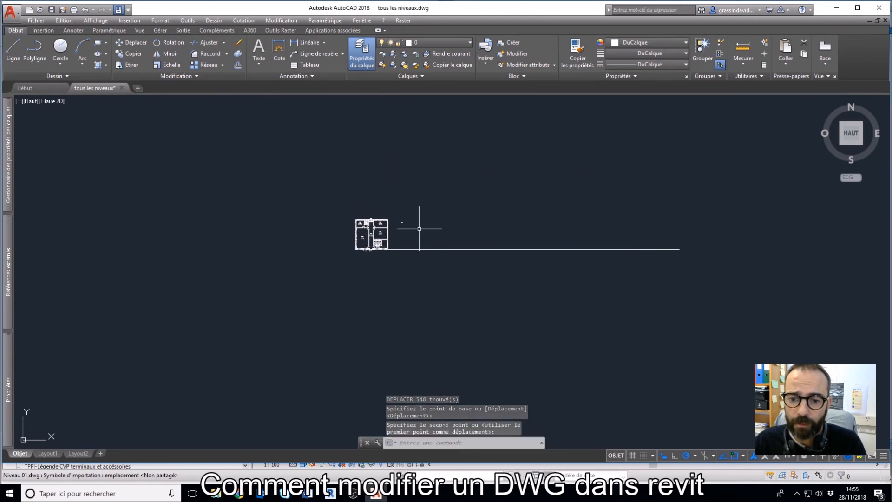
Erase the horizontal reference polyline beside the relocated plan
{"action": "left_click", "coordinate": [474, 243]}
{"action": "left_click", "coordinate": [464, 278]}
{"action": "key", "text": "Delete"}
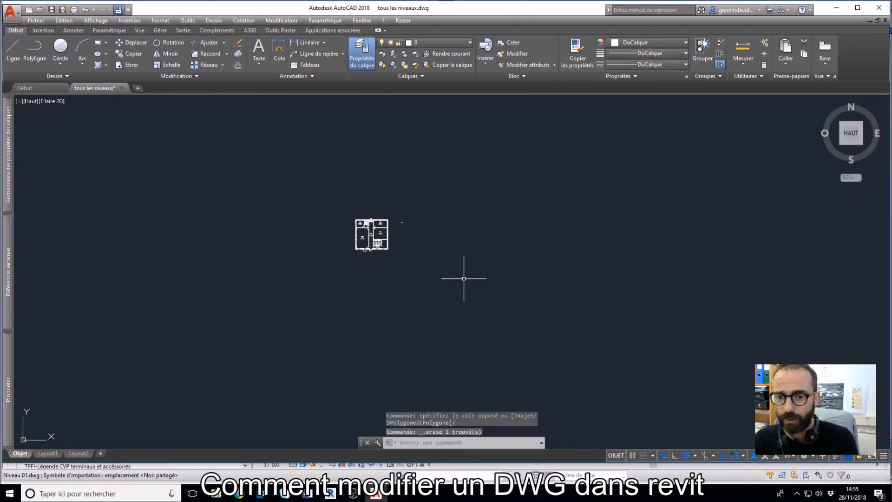
Examine the relocated R+2 plan at full extents and review the drawing's layer list
{"action": "middle_click", "coordinate": [469, 274]}
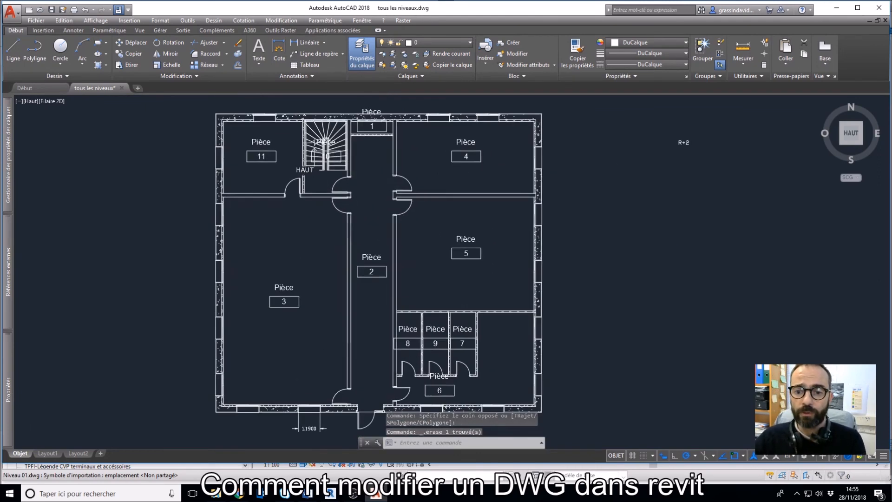
{"action": "scroll", "coordinate": [577, 279], "scroll_direction": "down", "scroll_amount": 2}
{"action": "scroll", "coordinate": [579, 279], "scroll_direction": "up", "scroll_amount": 2}
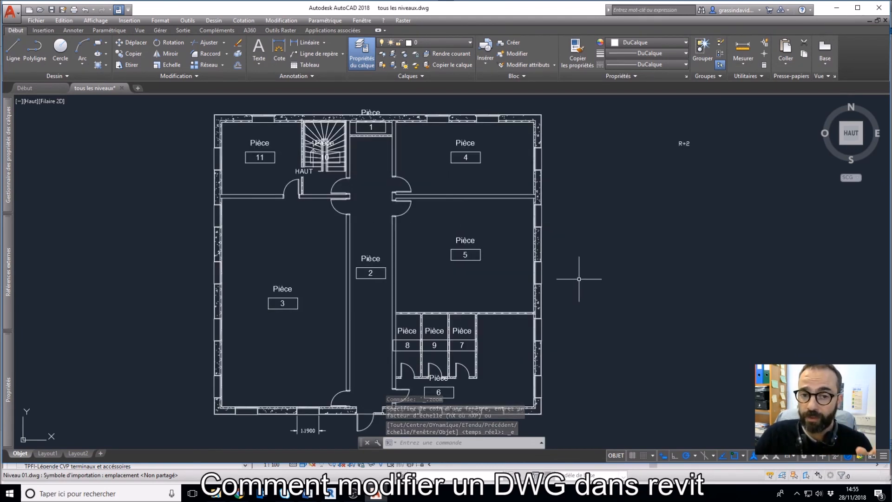
{"action": "scroll", "coordinate": [579, 279], "scroll_direction": "down", "scroll_amount": 5}
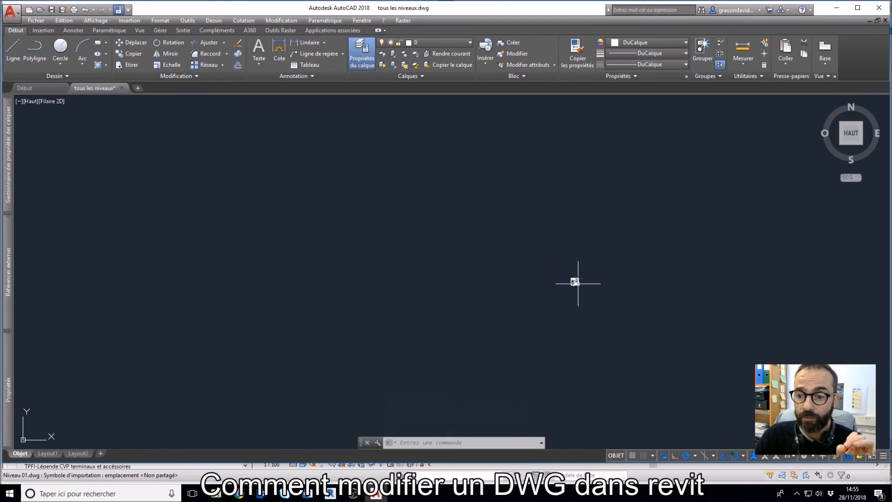
{"action": "scroll", "coordinate": [511, 325], "scroll_direction": "up", "scroll_amount": 6}
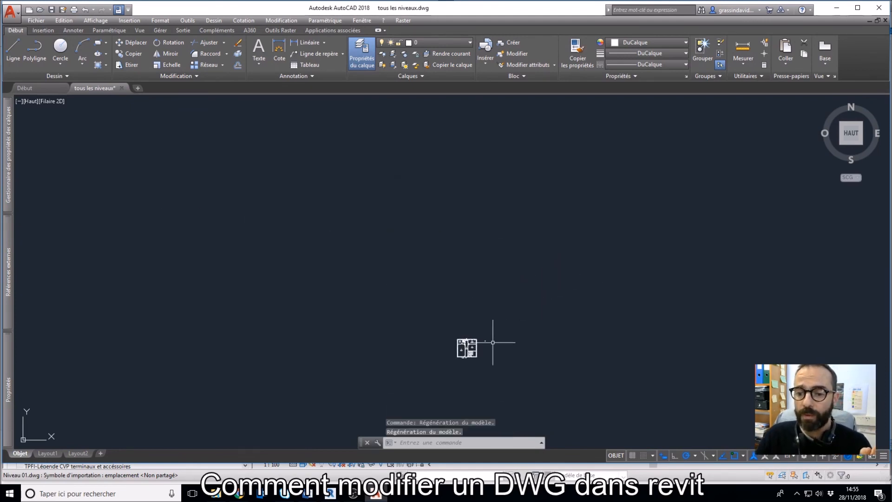
{"action": "middle_click", "coordinate": [558, 329]}
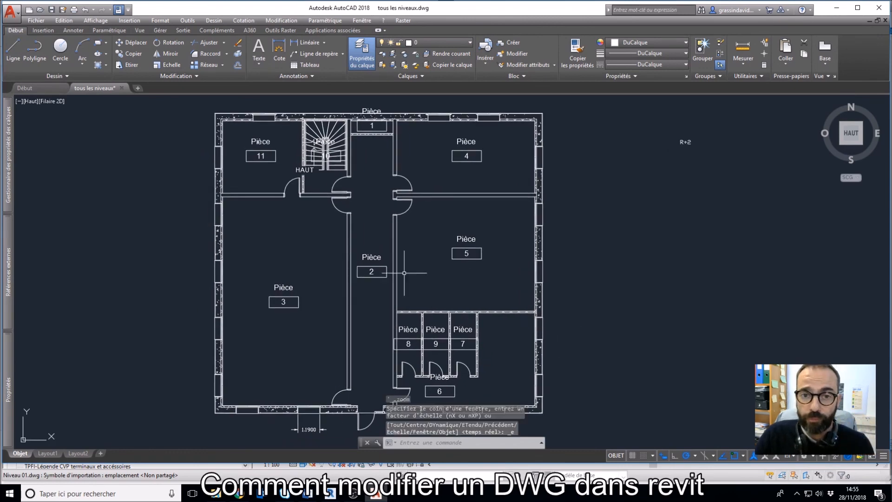
{"action": "left_click", "coordinate": [441, 42]}
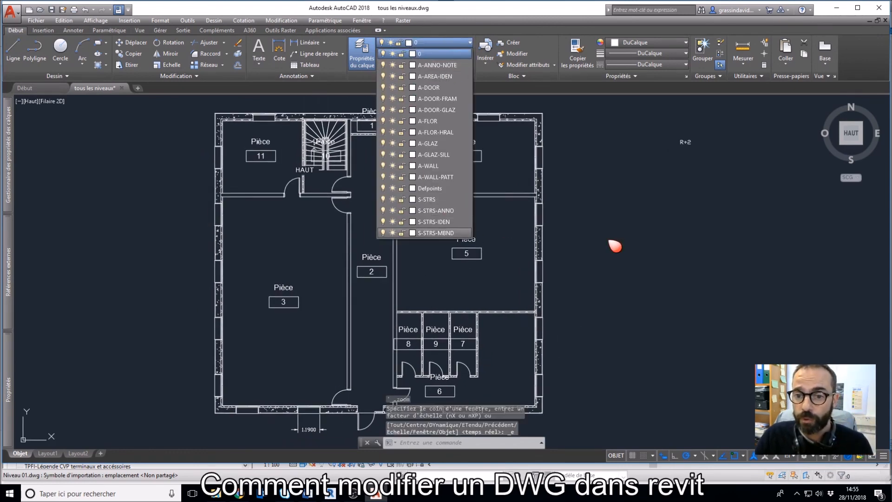
{"action": "left_click", "coordinate": [615, 246]}
{"action": "scroll", "coordinate": [599, 241], "scroll_direction": "down", "scroll_amount": 3}
{"action": "scroll", "coordinate": [557, 232], "scroll_direction": "up", "scroll_amount": 4}
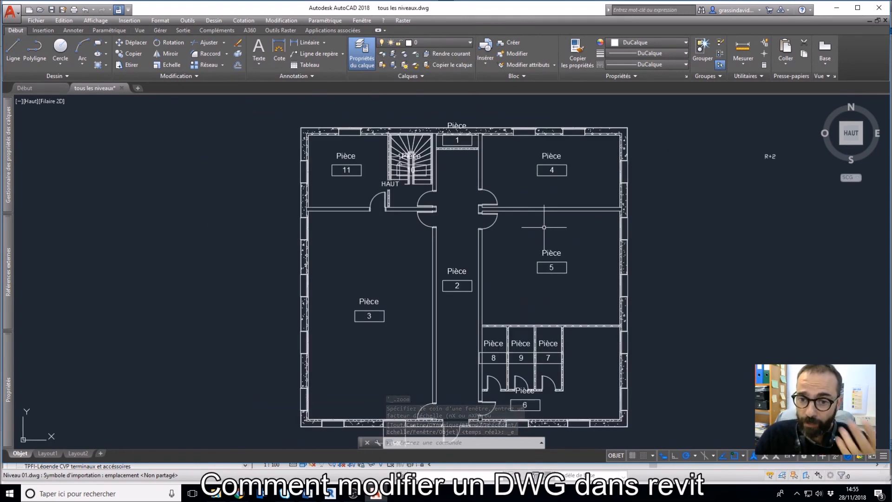
{"action": "scroll", "coordinate": [544, 228], "scroll_direction": "down", "scroll_amount": 4}
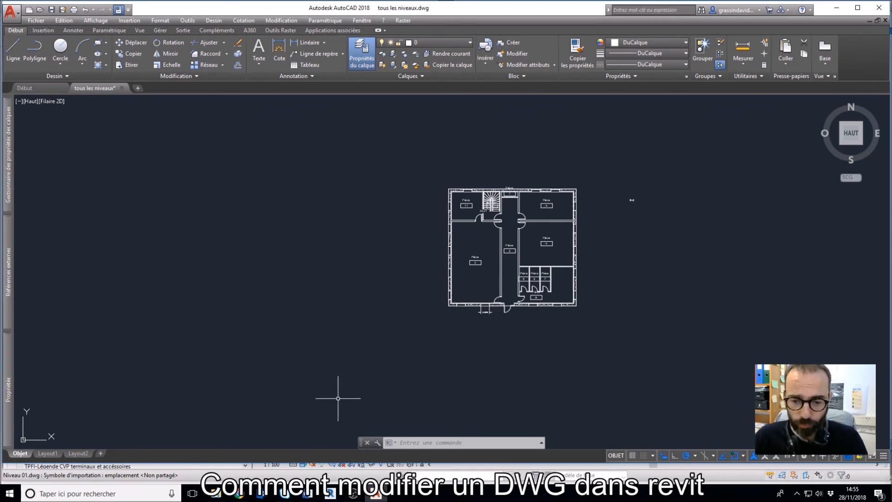
{"action": "left_click", "coordinate": [437, 380]}
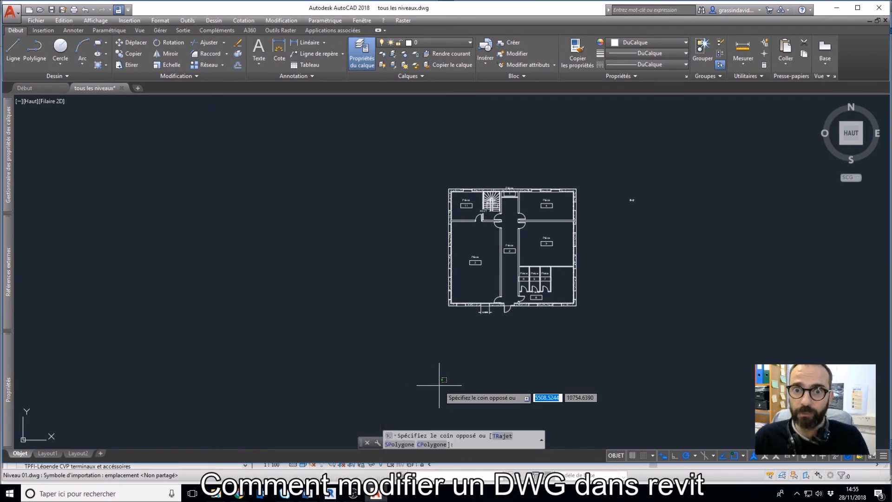